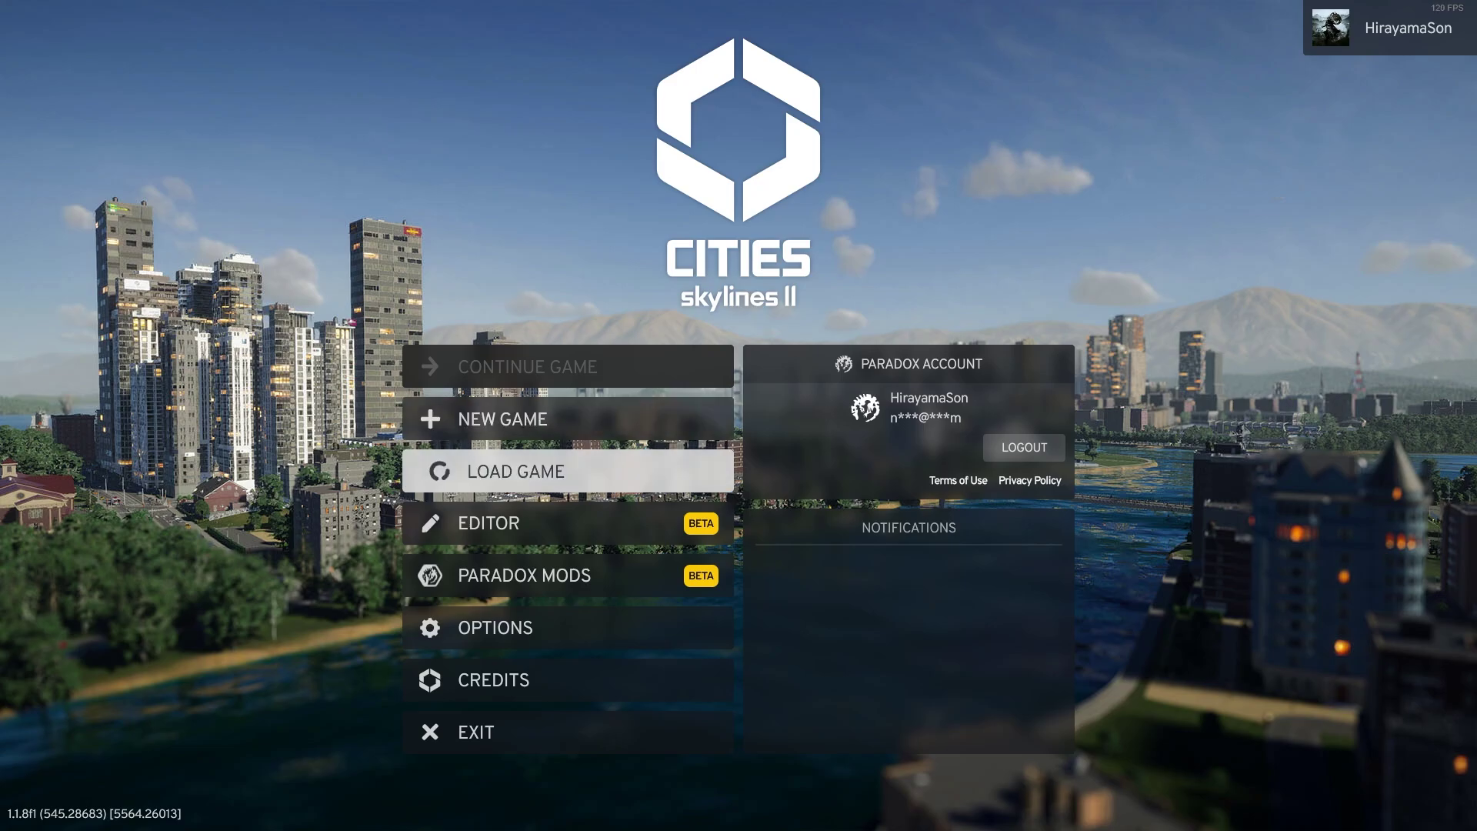
Step: Try to load the Fulton saved city
{"action": "left_click", "coordinate": [516, 471]}
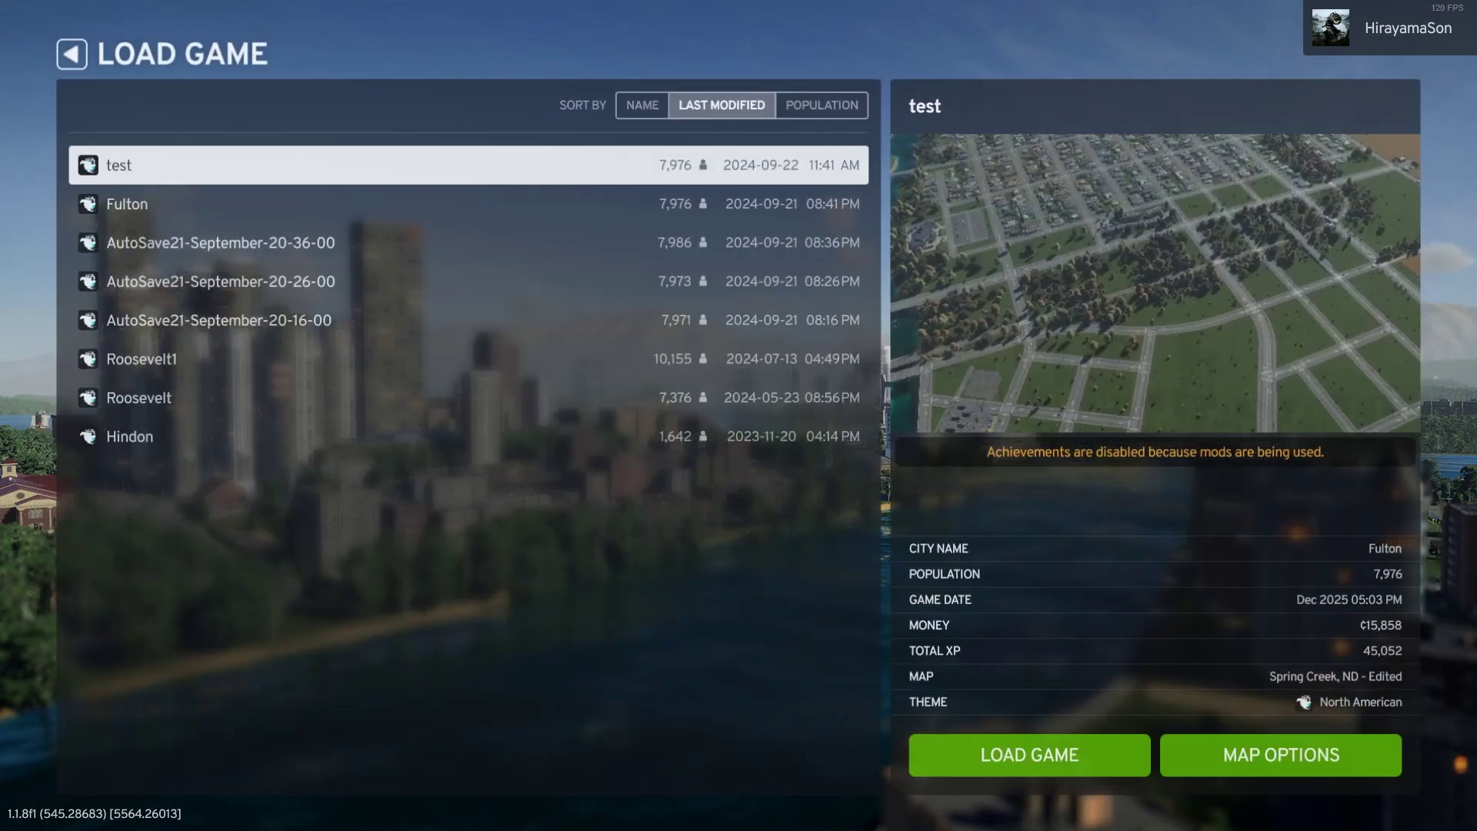
{"action": "left_click", "coordinate": [470, 206]}
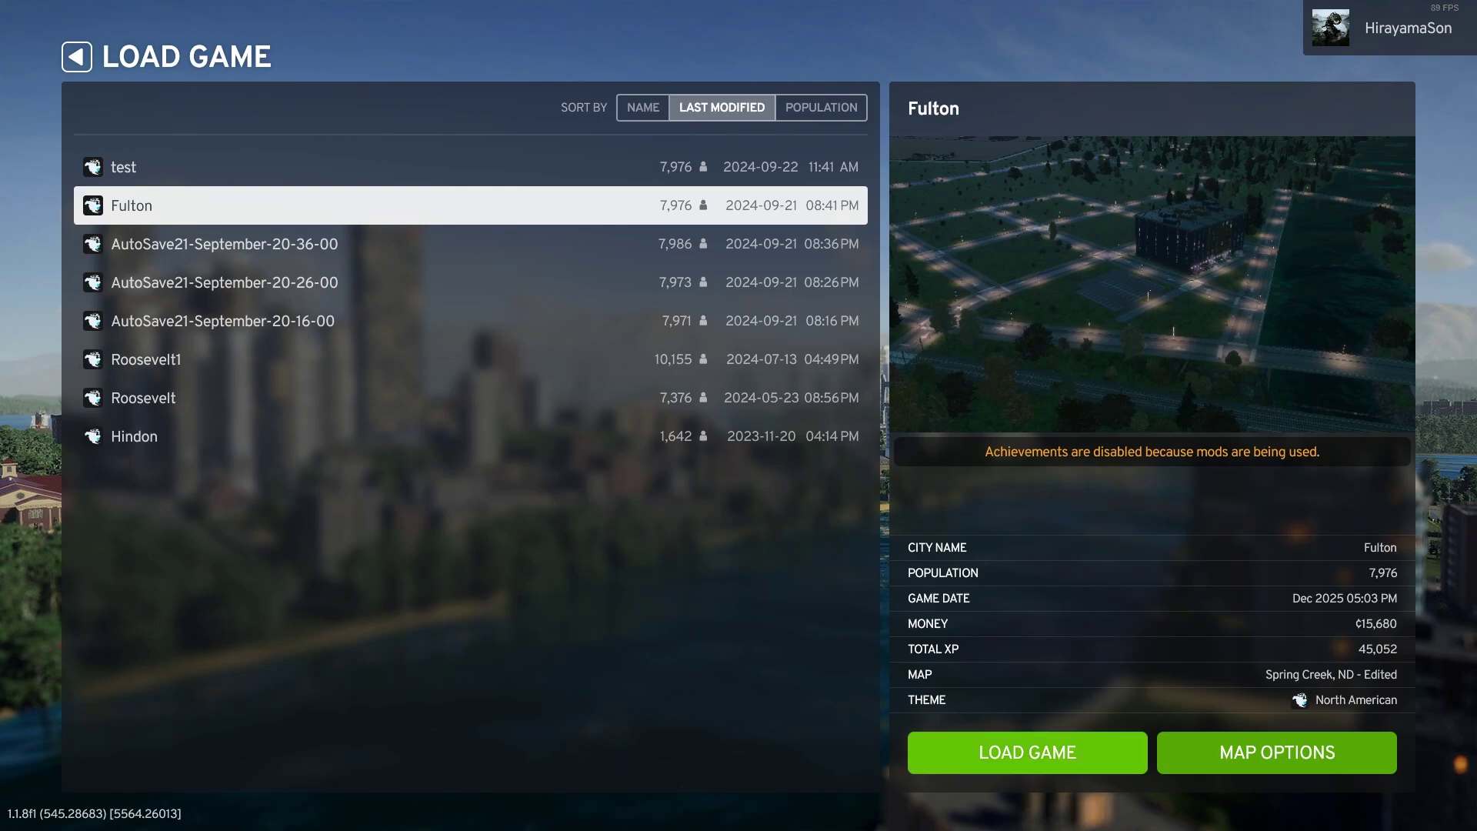
{"action": "left_click", "coordinate": [1028, 753]}
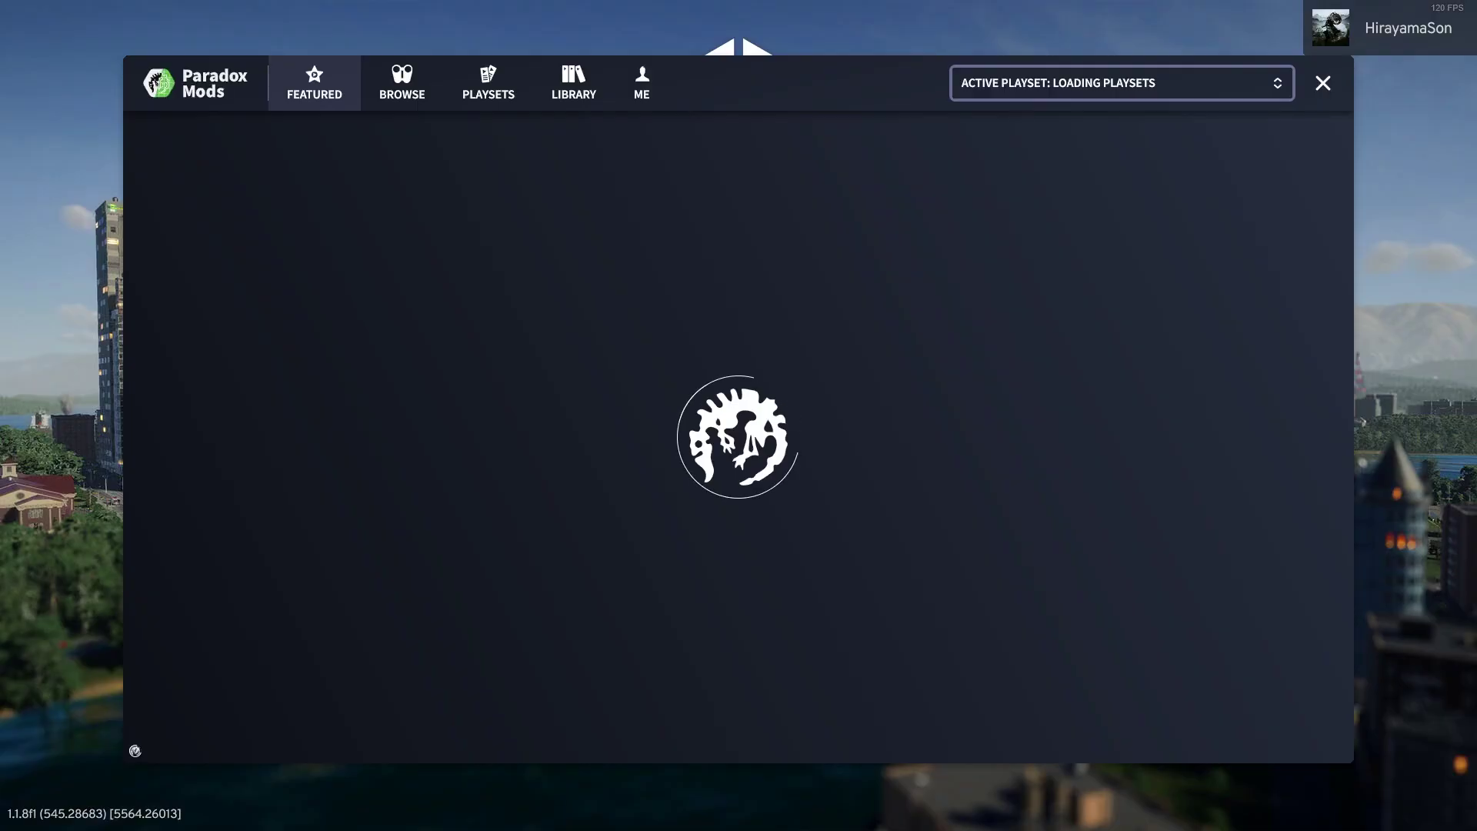
Step: Search the Paradox Mods catalogue for "skyve", view the Skyve [BETA] mod page, and return to the main menu
{"action": "left_click", "coordinate": [402, 82]}
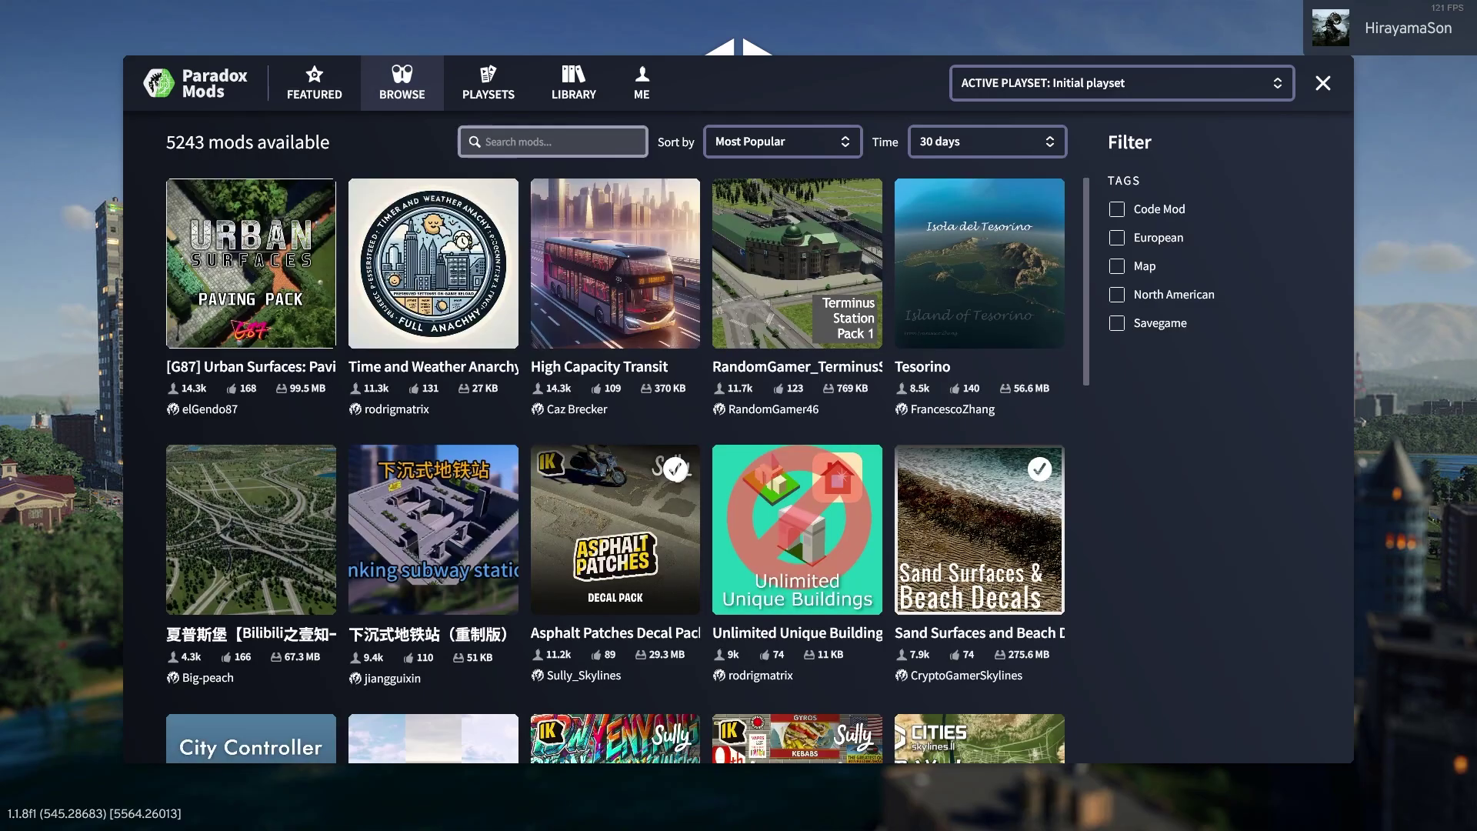
{"action": "type", "text": "skyve"}
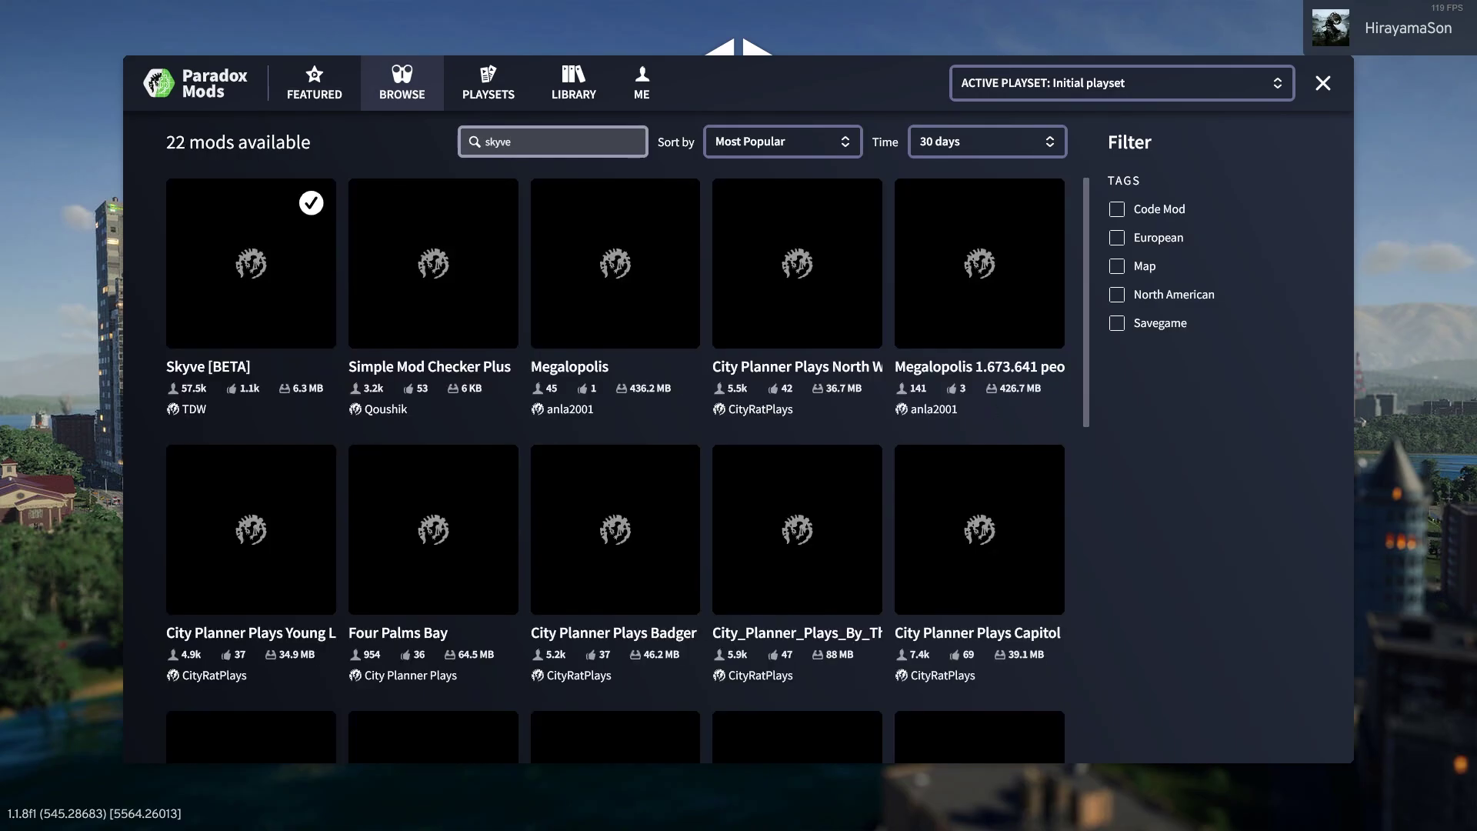
{"action": "left_click", "coordinate": [251, 263]}
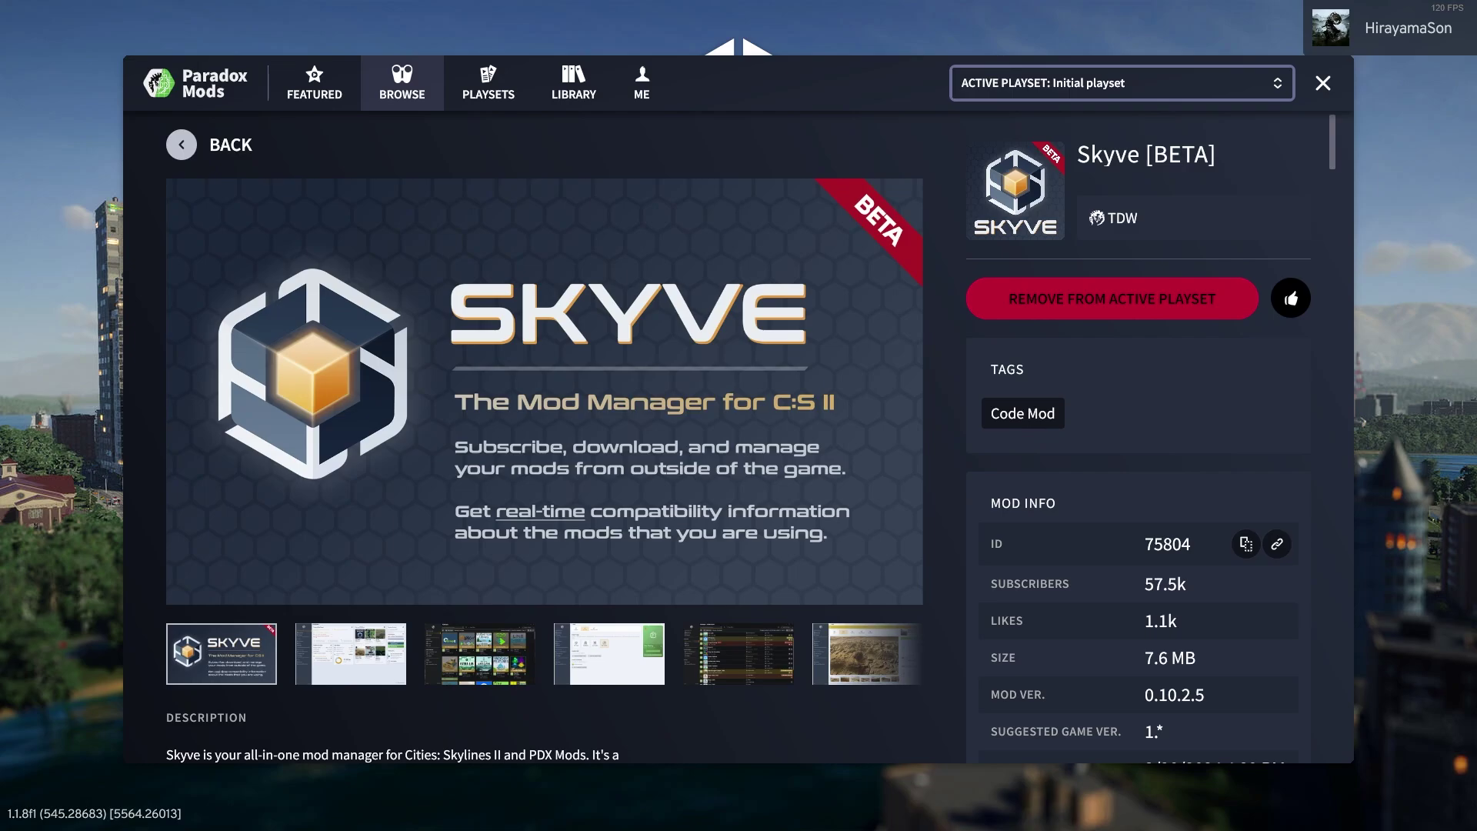
{"action": "left_click", "coordinate": [181, 145]}
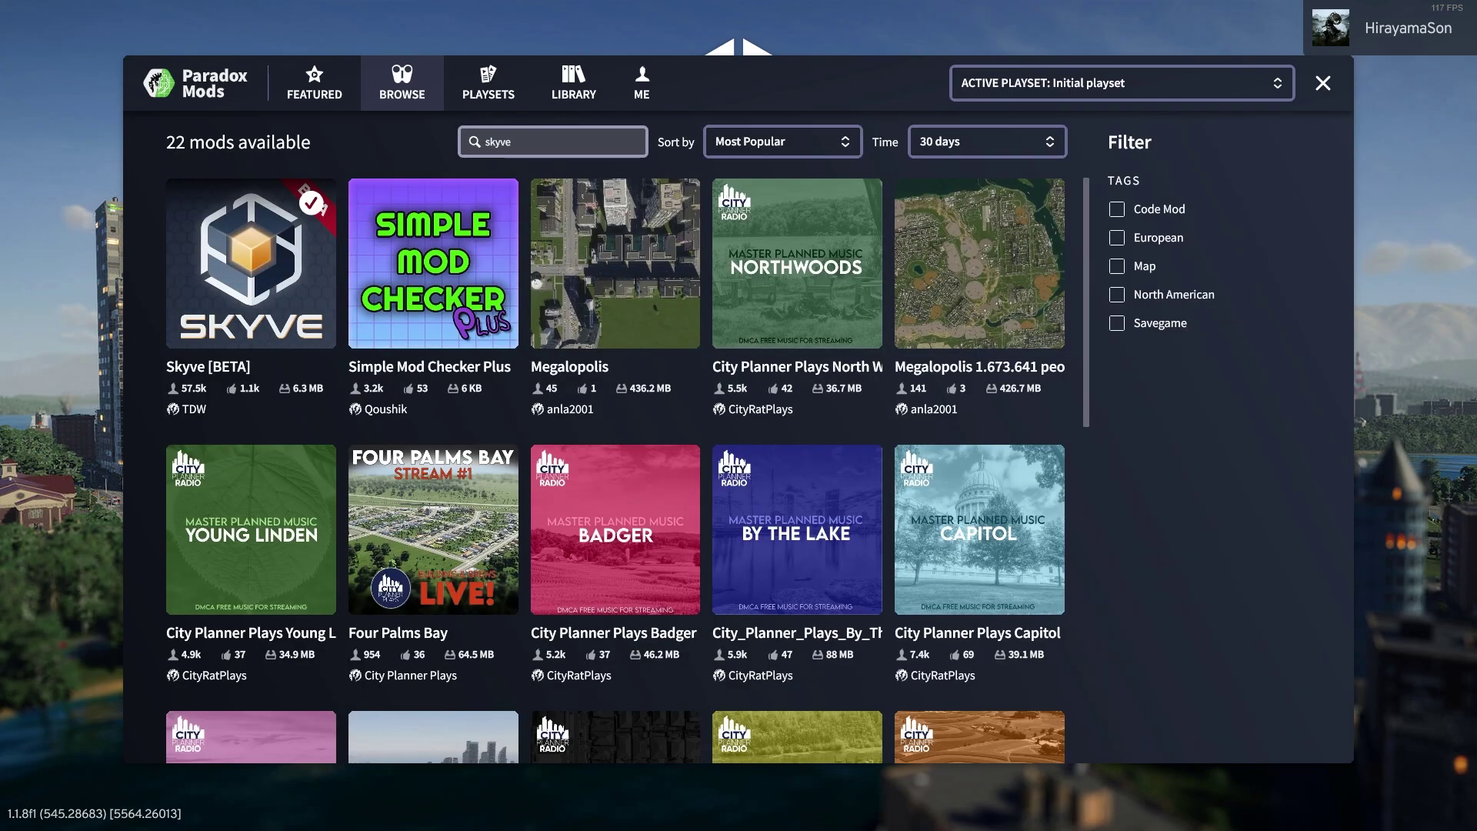
{"action": "key", "text": "Escape"}
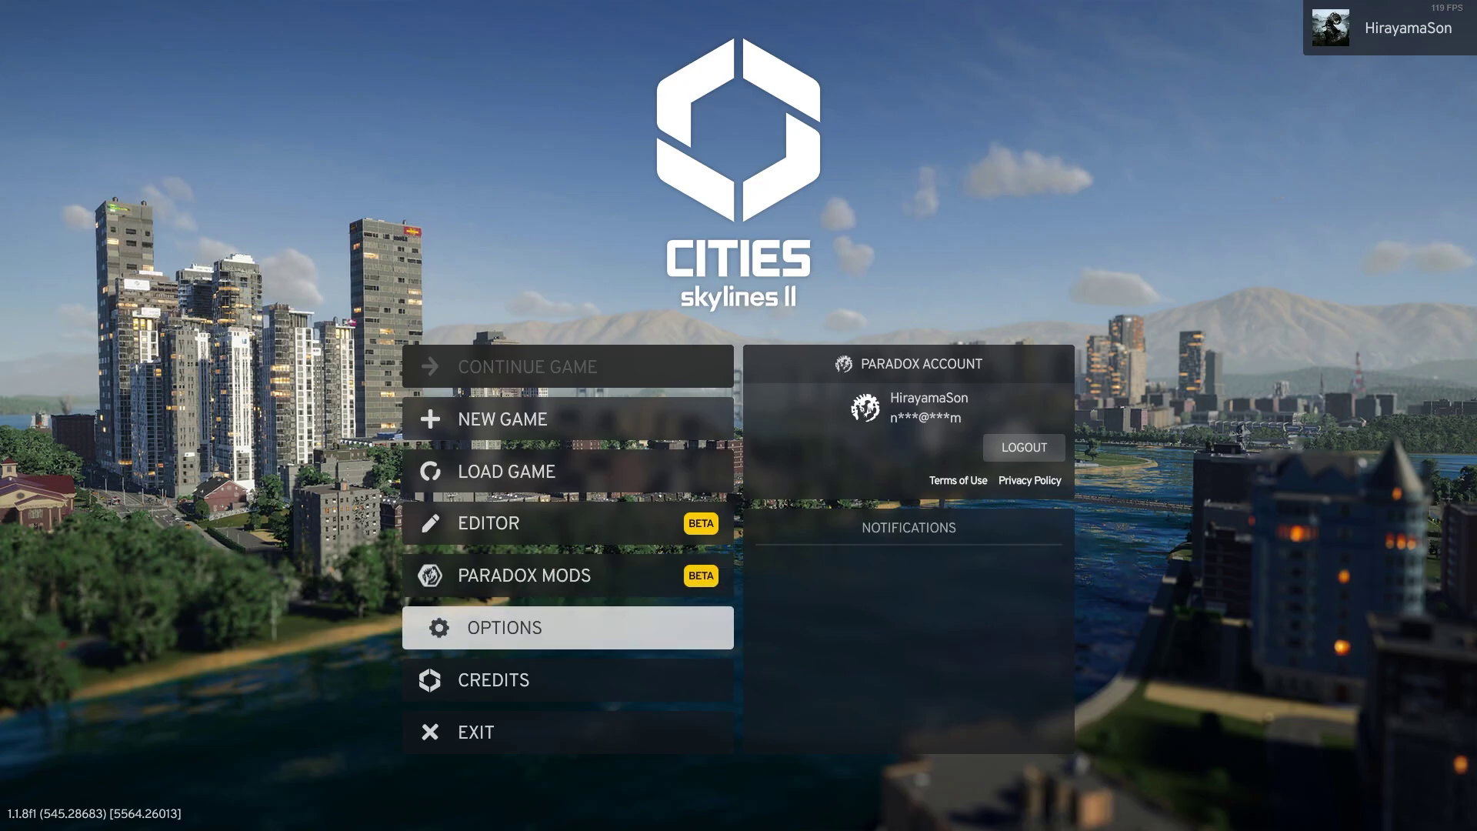
Step: Open the Skyve mod's installation settings in the game options
{"action": "left_click", "coordinate": [567, 628]}
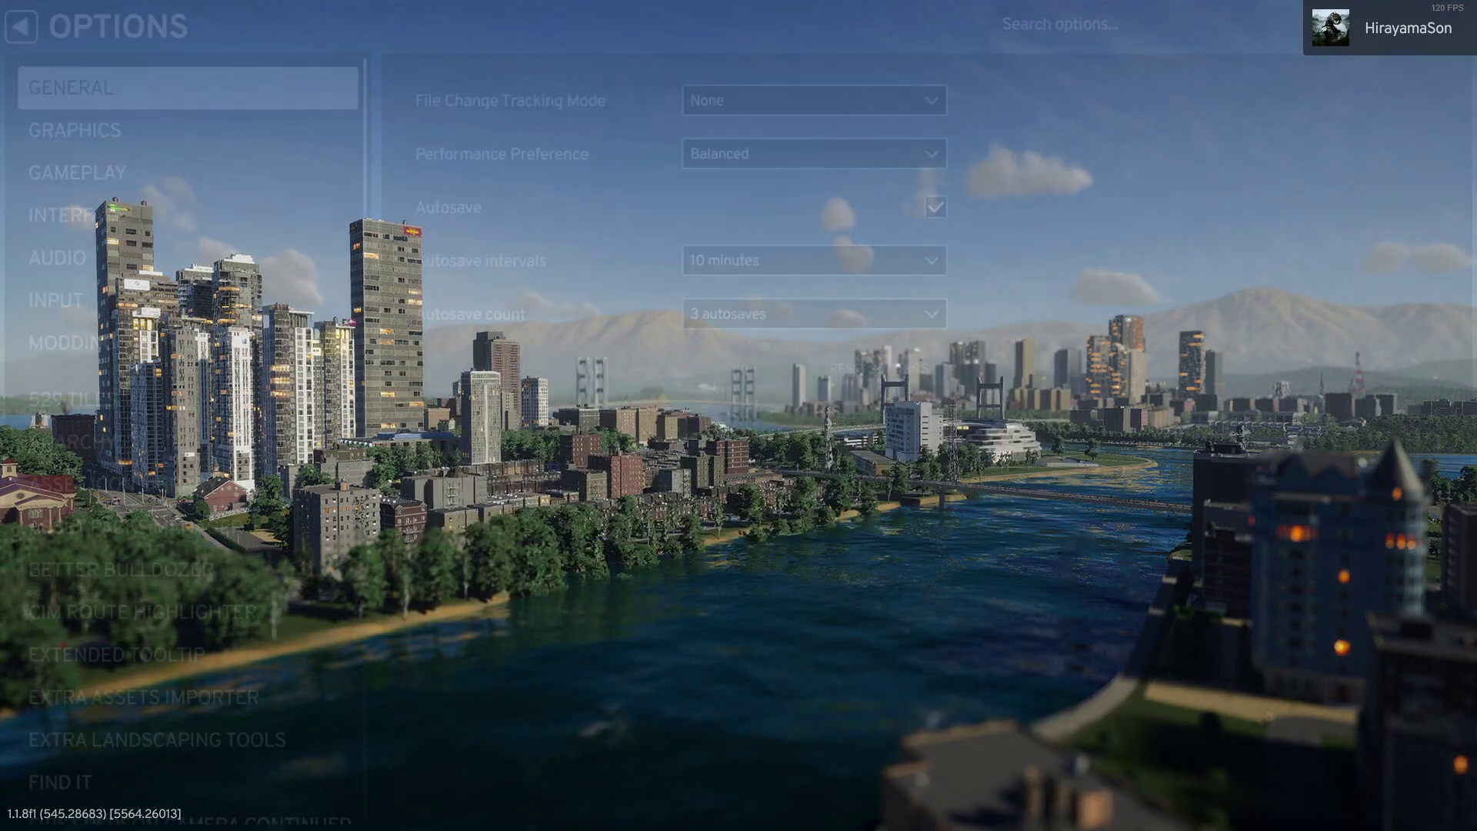
{"action": "scroll", "coordinate": [231, 471], "scroll_direction": "down", "scroll_amount": 8}
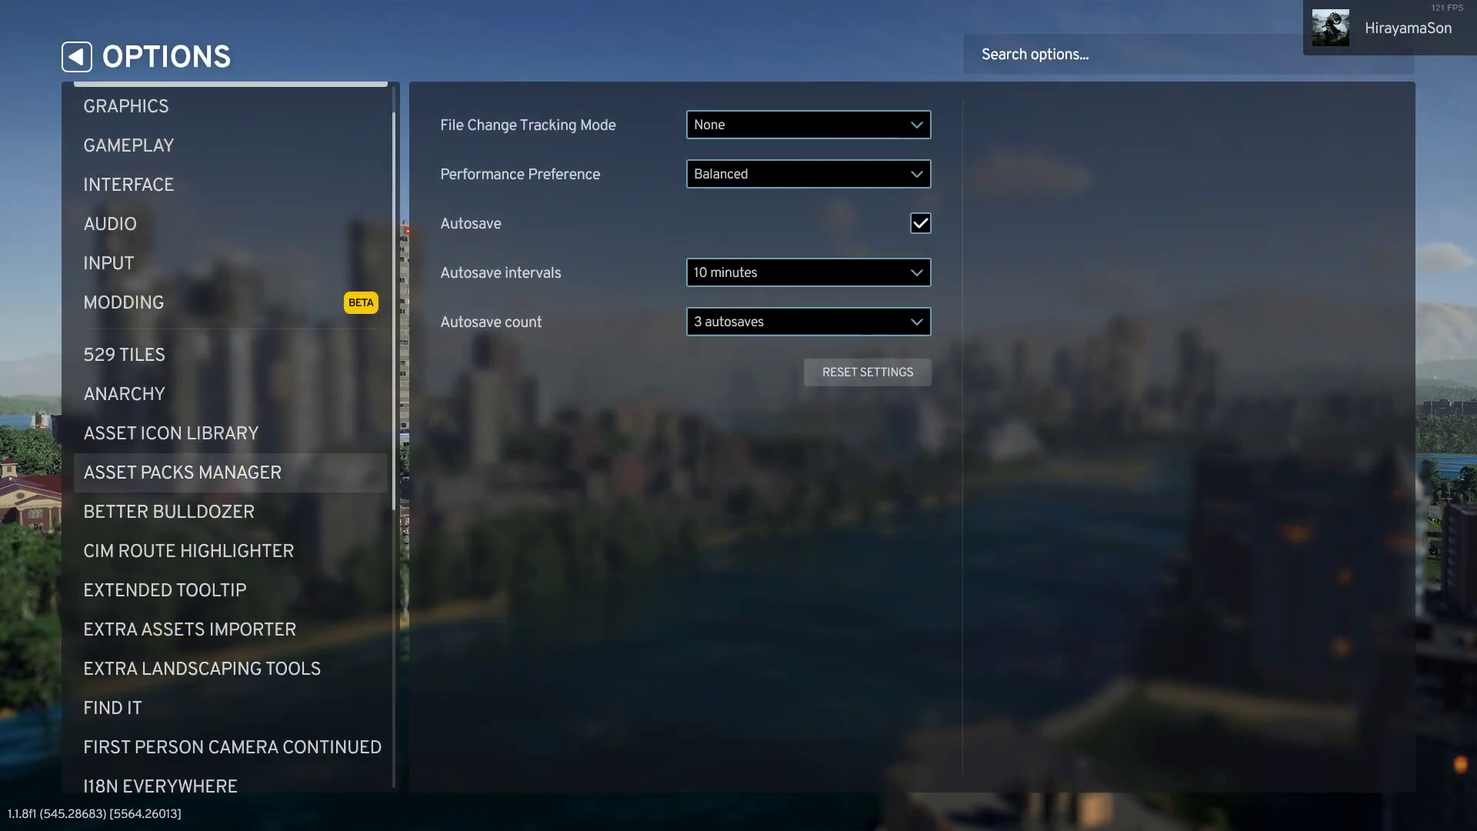
{"action": "scroll", "coordinate": [231, 728], "scroll_direction": "down", "scroll_amount": 1}
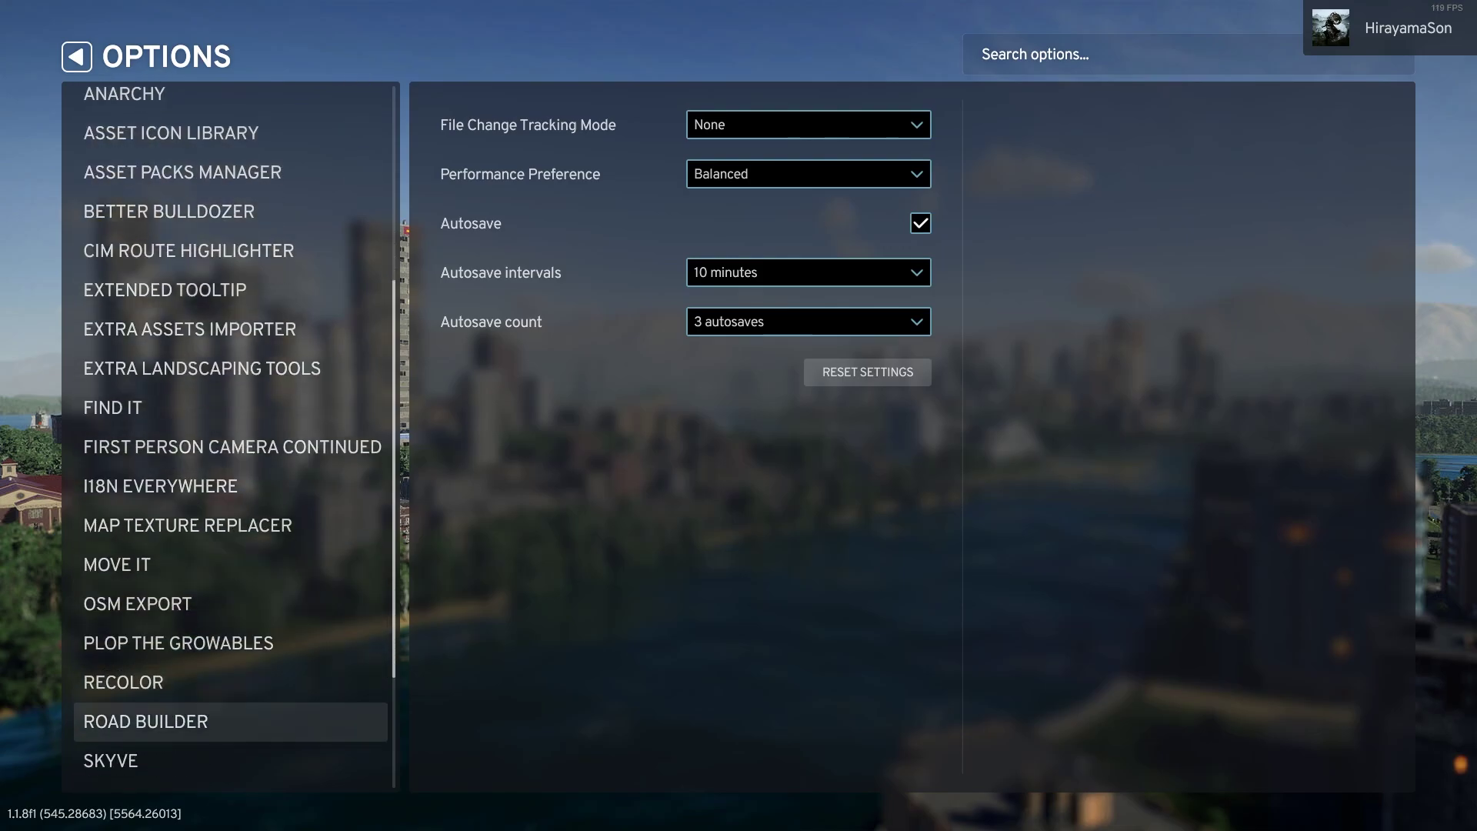
{"action": "left_click", "coordinate": [230, 761]}
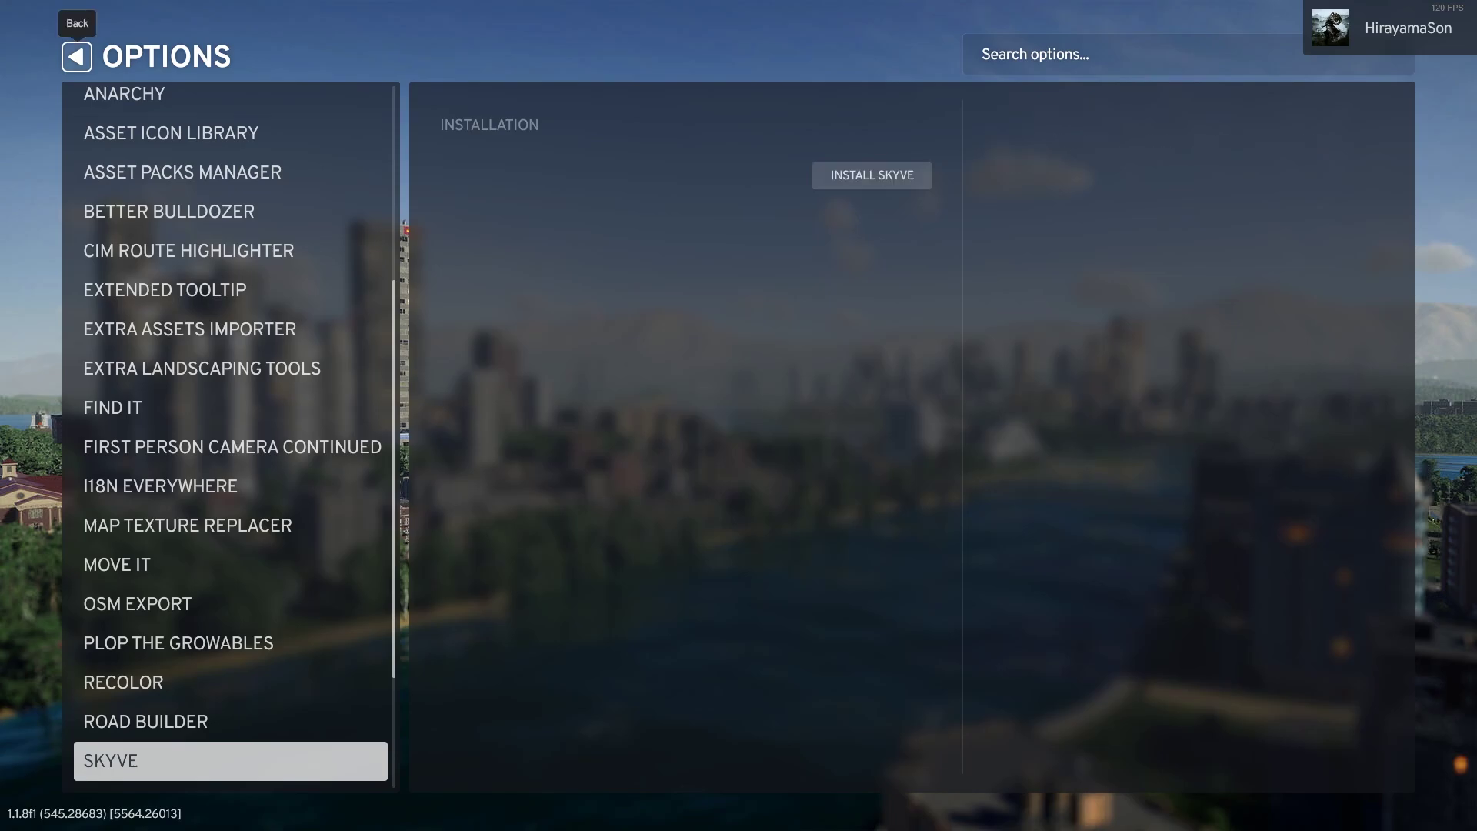
Step: Leave the options and exit the game to the desktop
{"action": "left_click", "coordinate": [76, 56]}
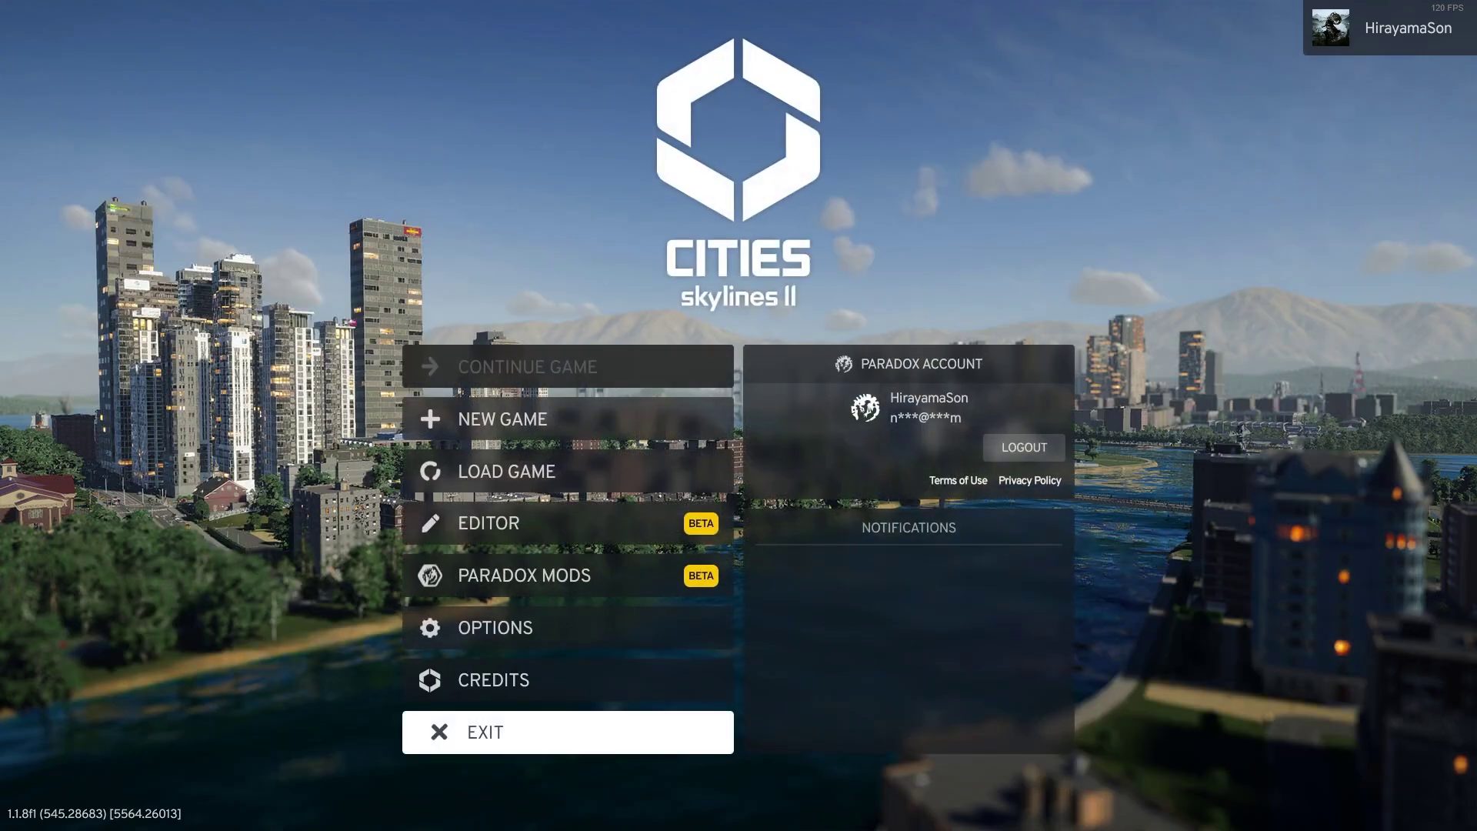
{"action": "left_click", "coordinate": [485, 721]}
{"action": "left_click", "coordinate": [646, 443]}
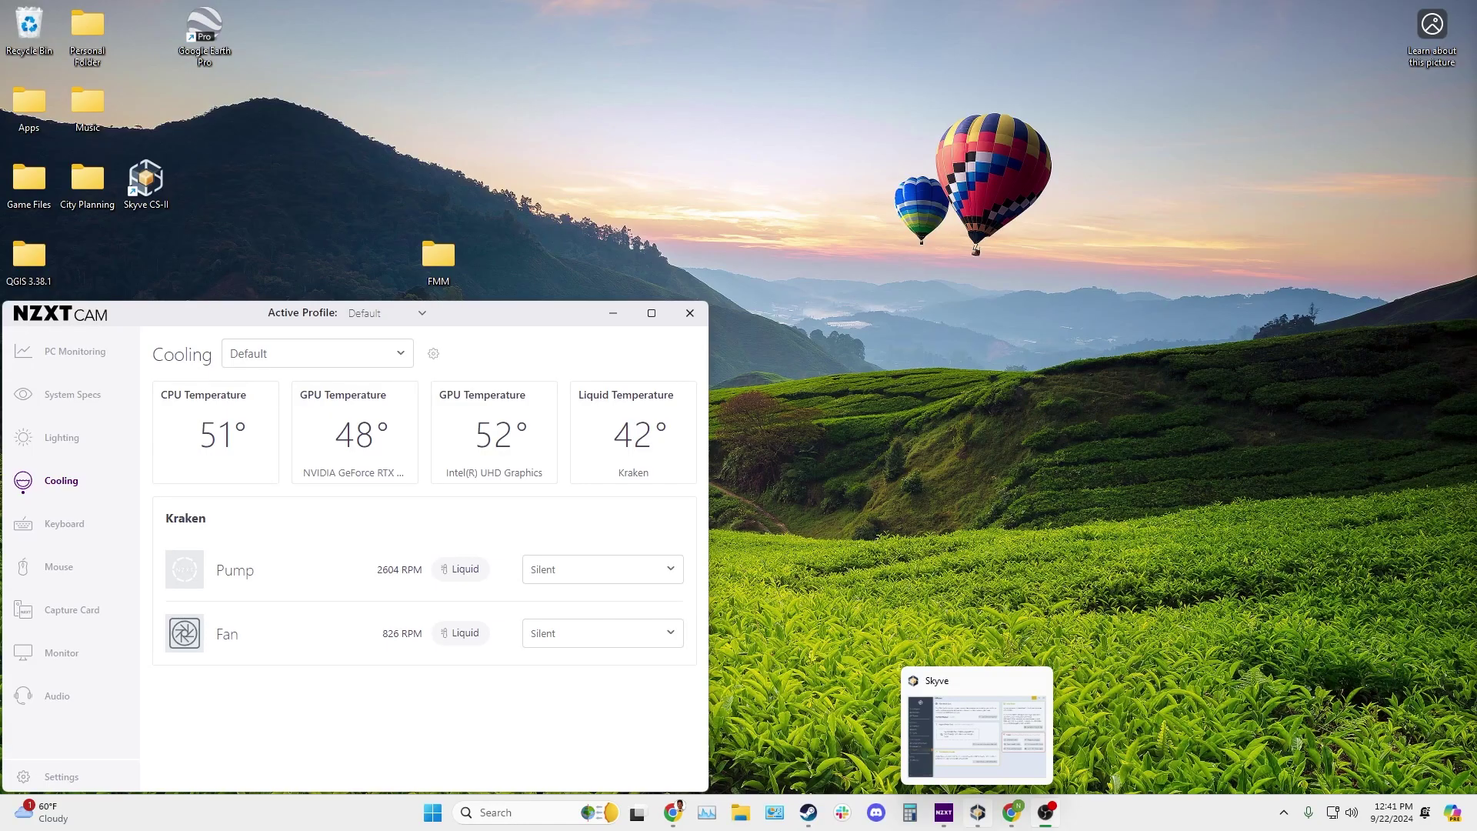
Step: Switch to Skyve, view its dashboard, and launch the game in Safe Mode from its utilities, starting play through the Paradox launcher
{"action": "left_click", "coordinate": [977, 812]}
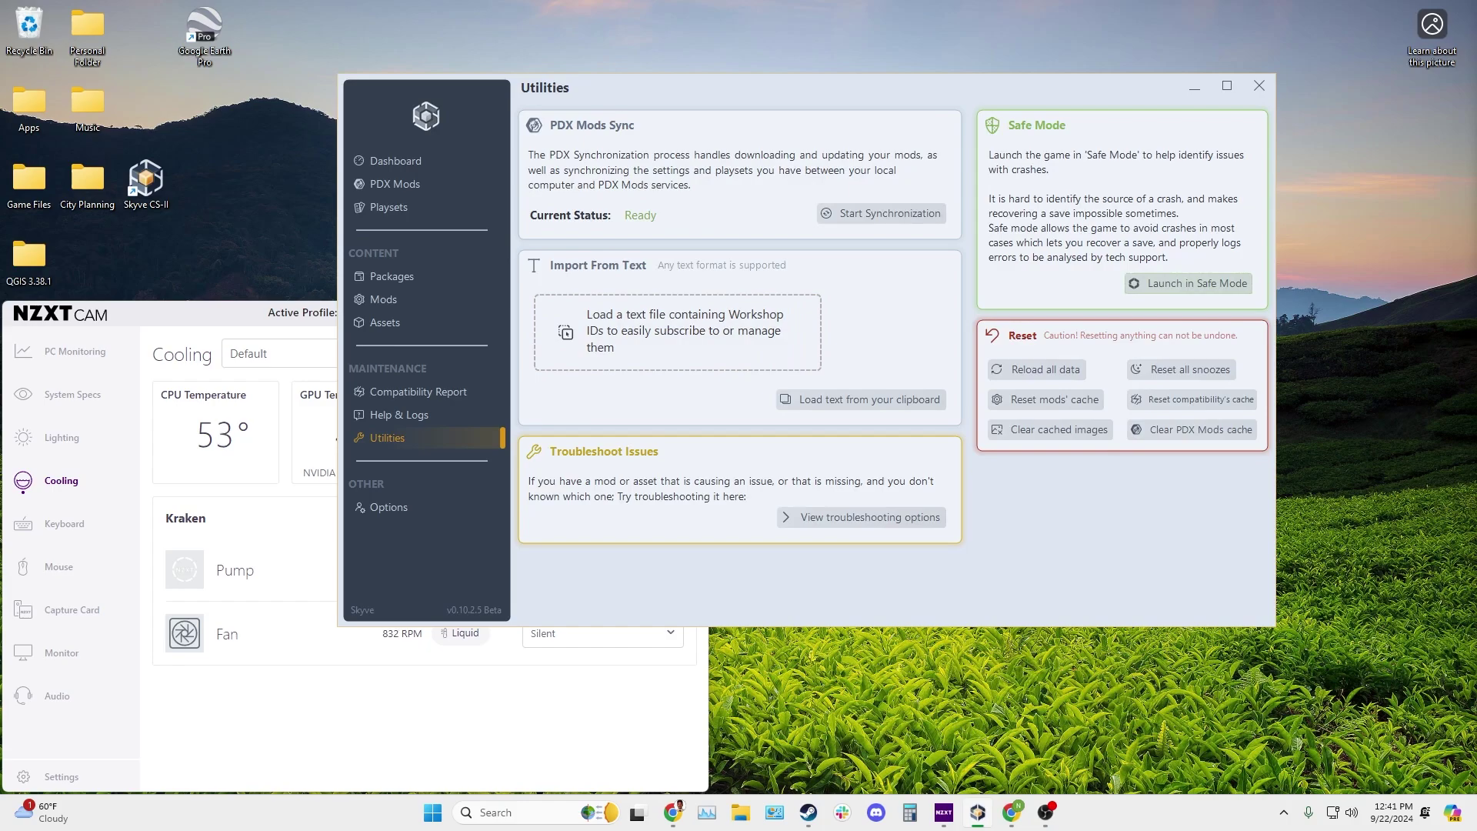
{"action": "left_click", "coordinate": [395, 160]}
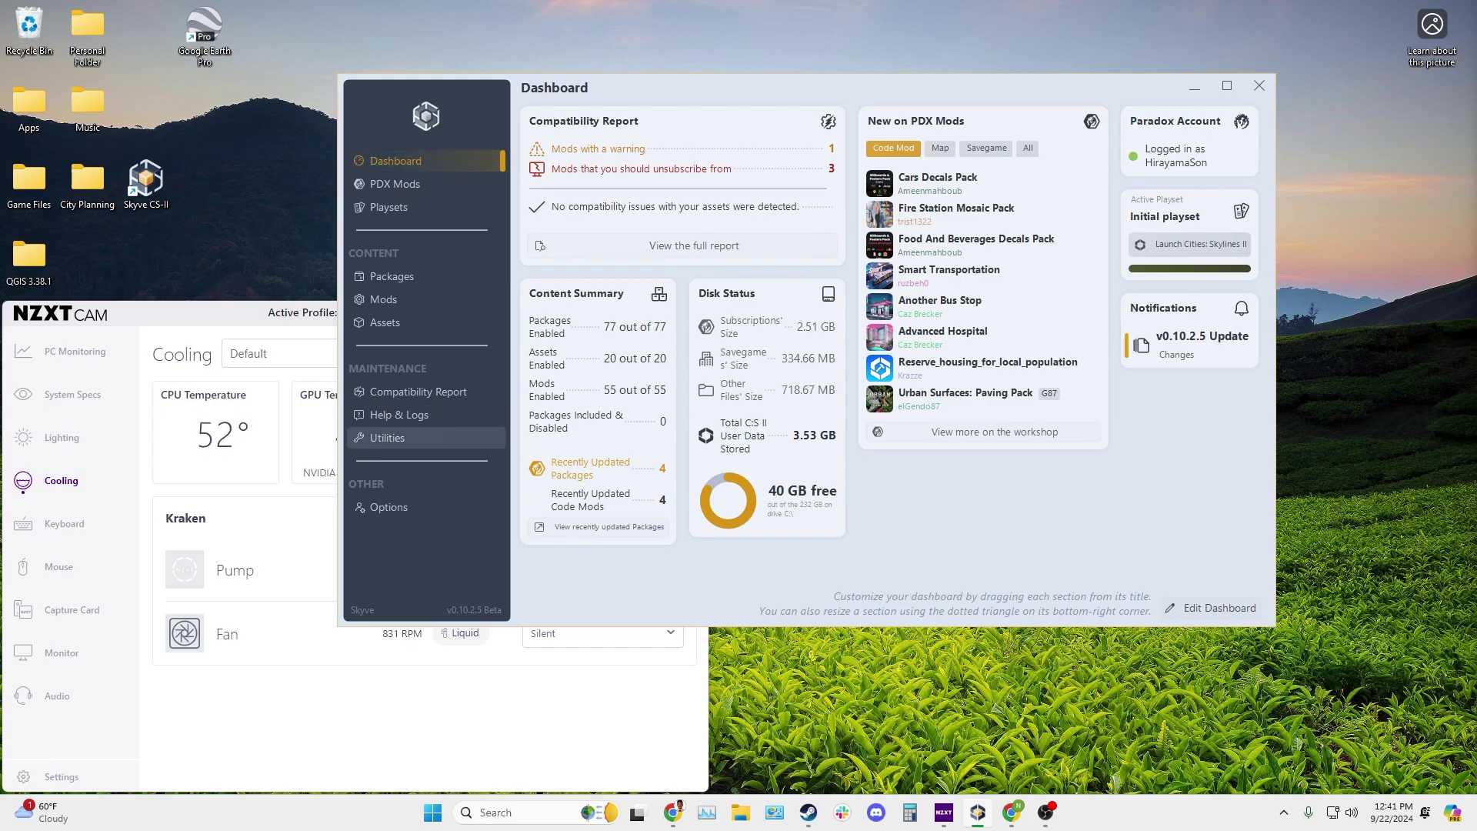
{"action": "left_click", "coordinate": [387, 437]}
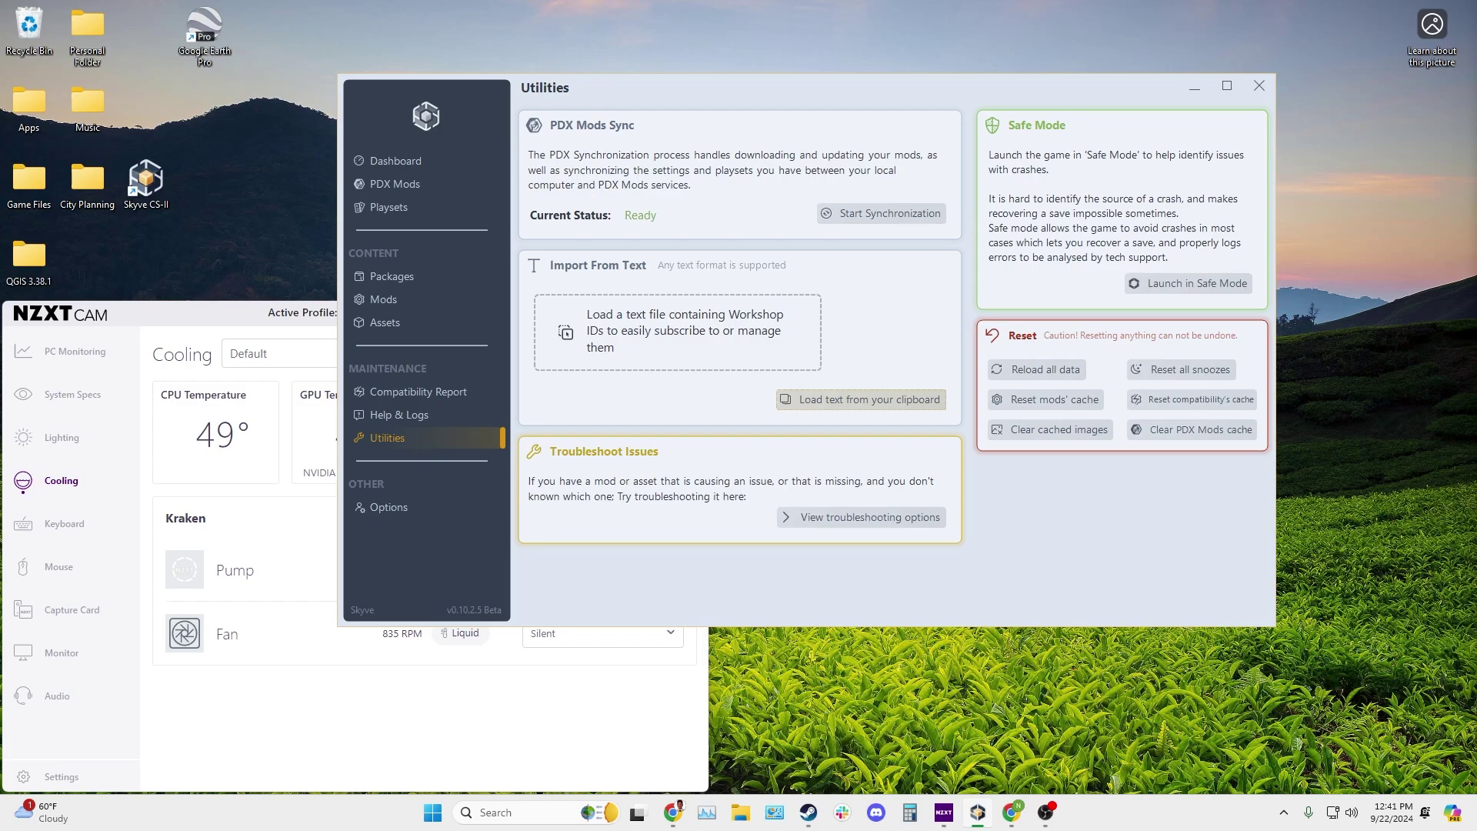
{"action": "left_click", "coordinate": [1189, 283]}
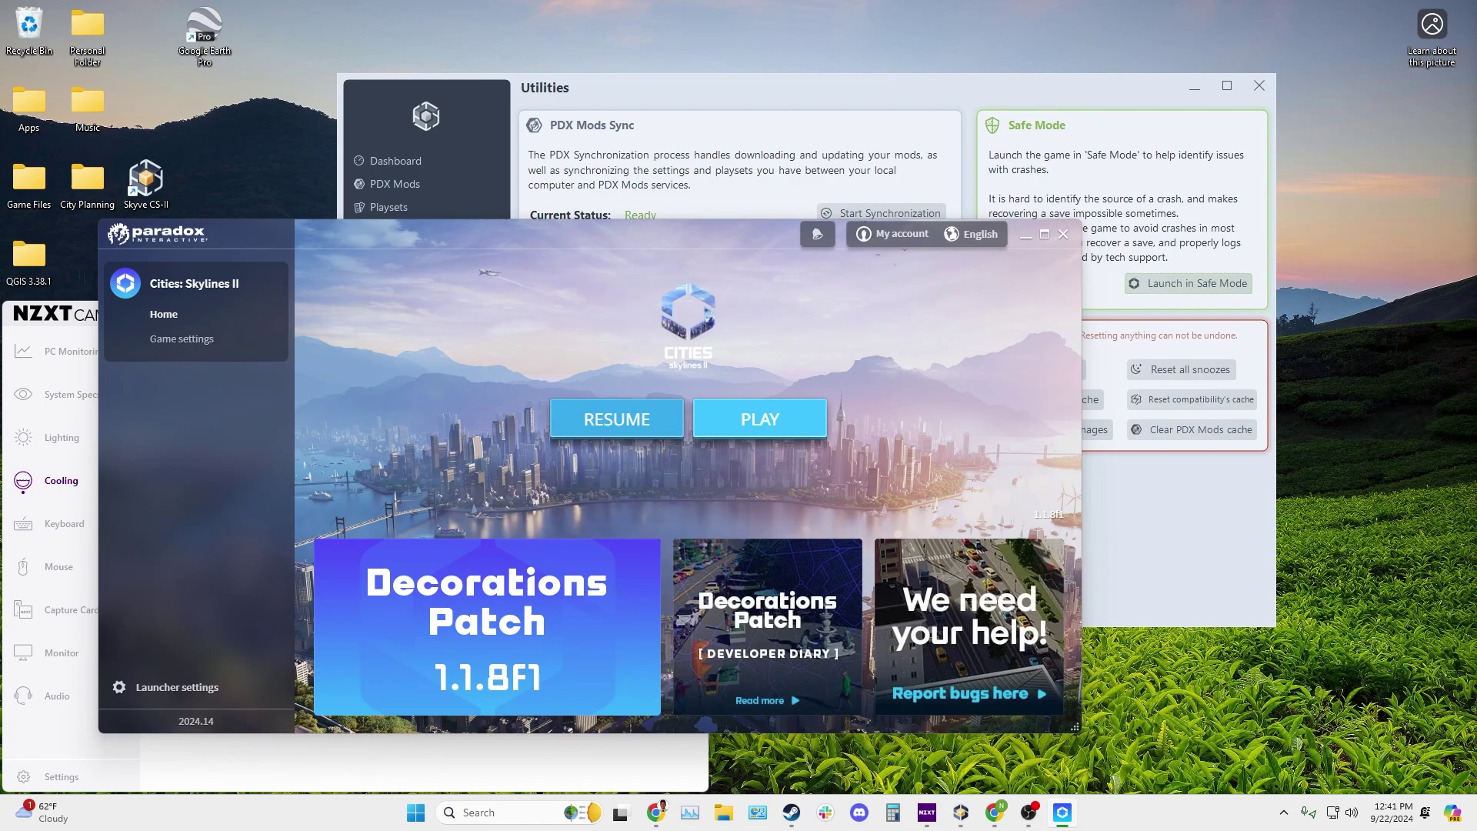
{"action": "left_click", "coordinate": [760, 417]}
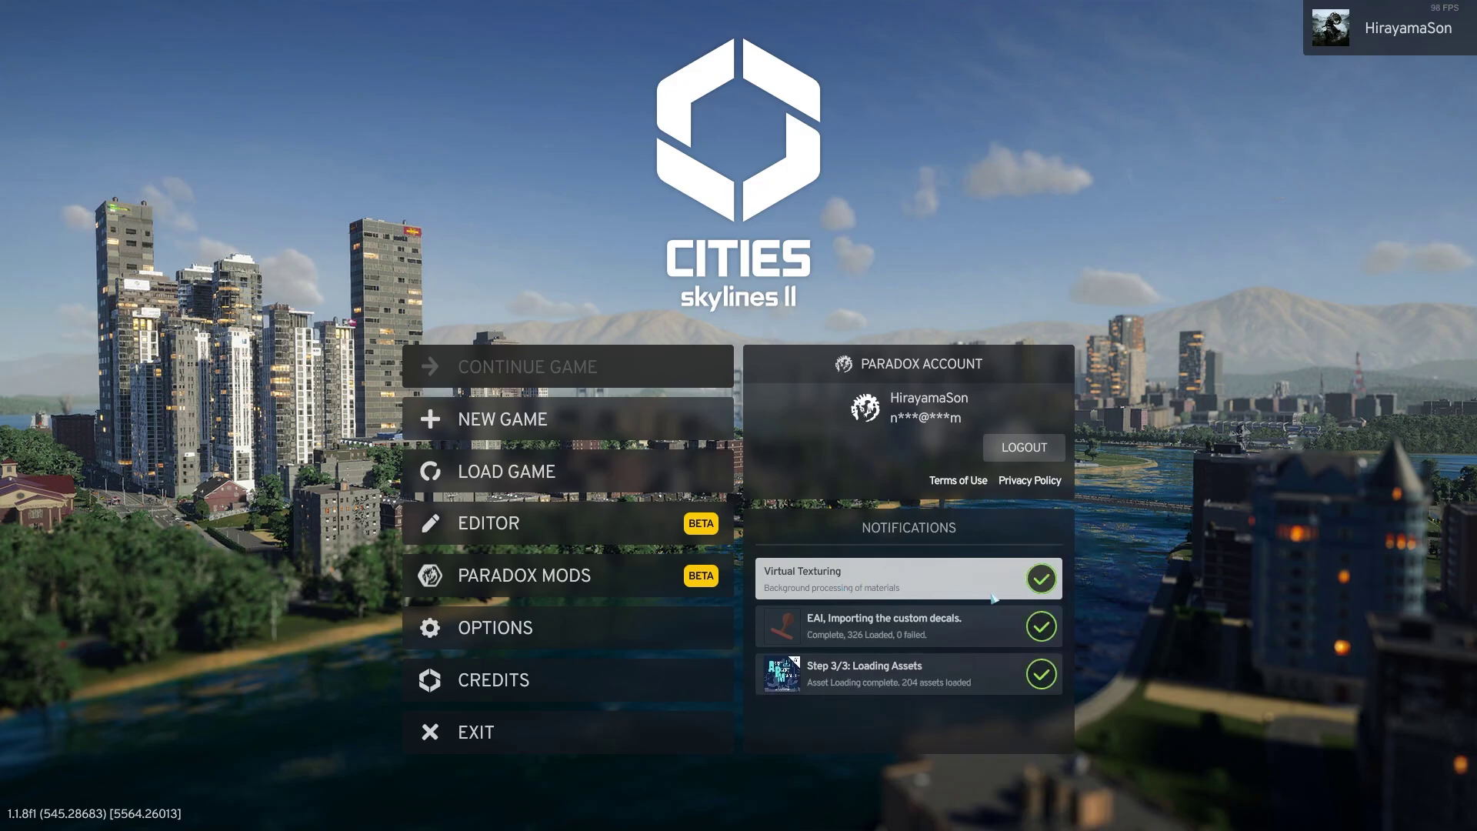
Step: Load the Fulton saved city in the game launched from Skyve
{"action": "left_click", "coordinate": [560, 475]}
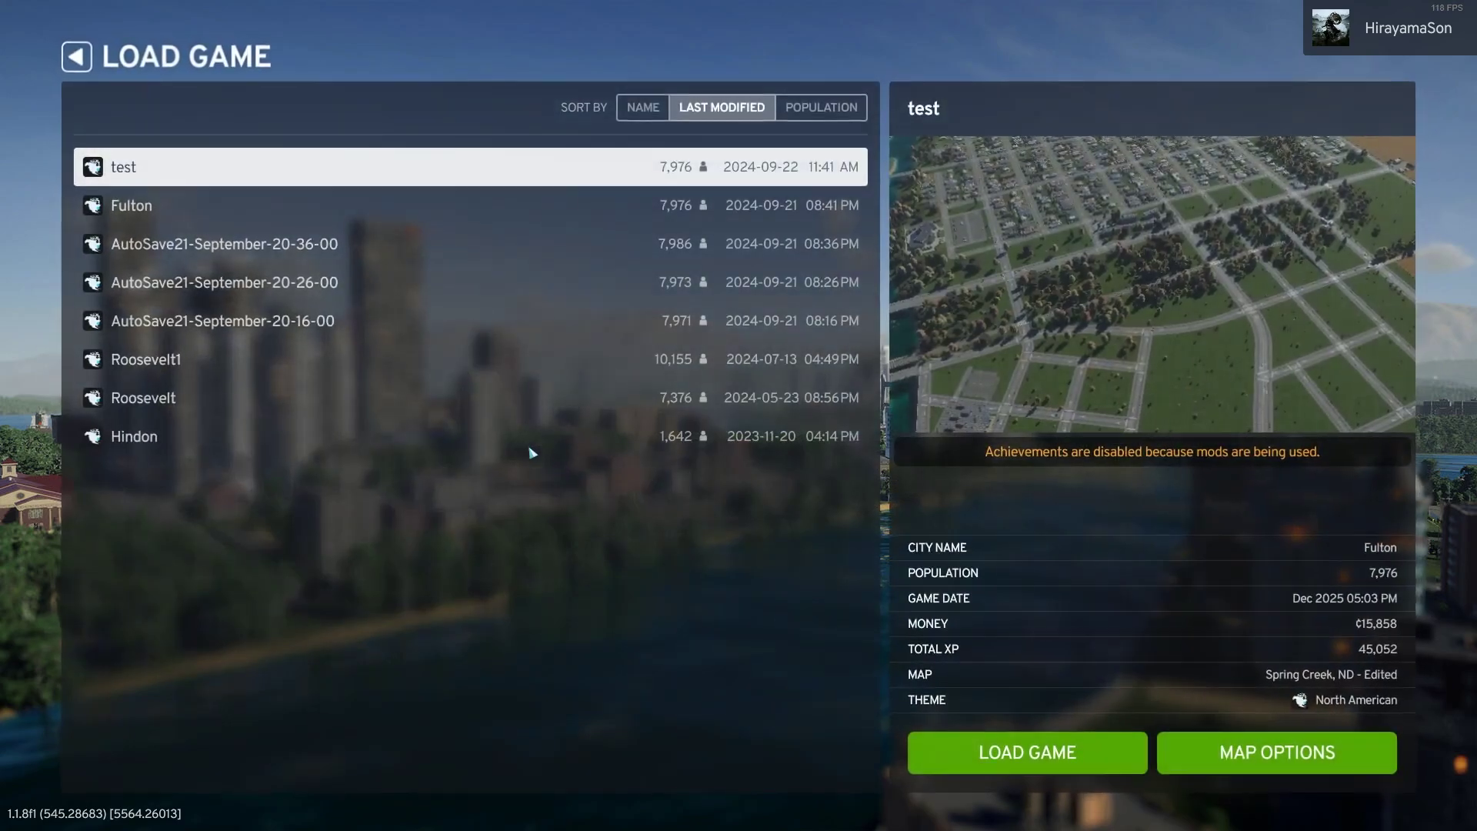
{"action": "left_click", "coordinate": [290, 206]}
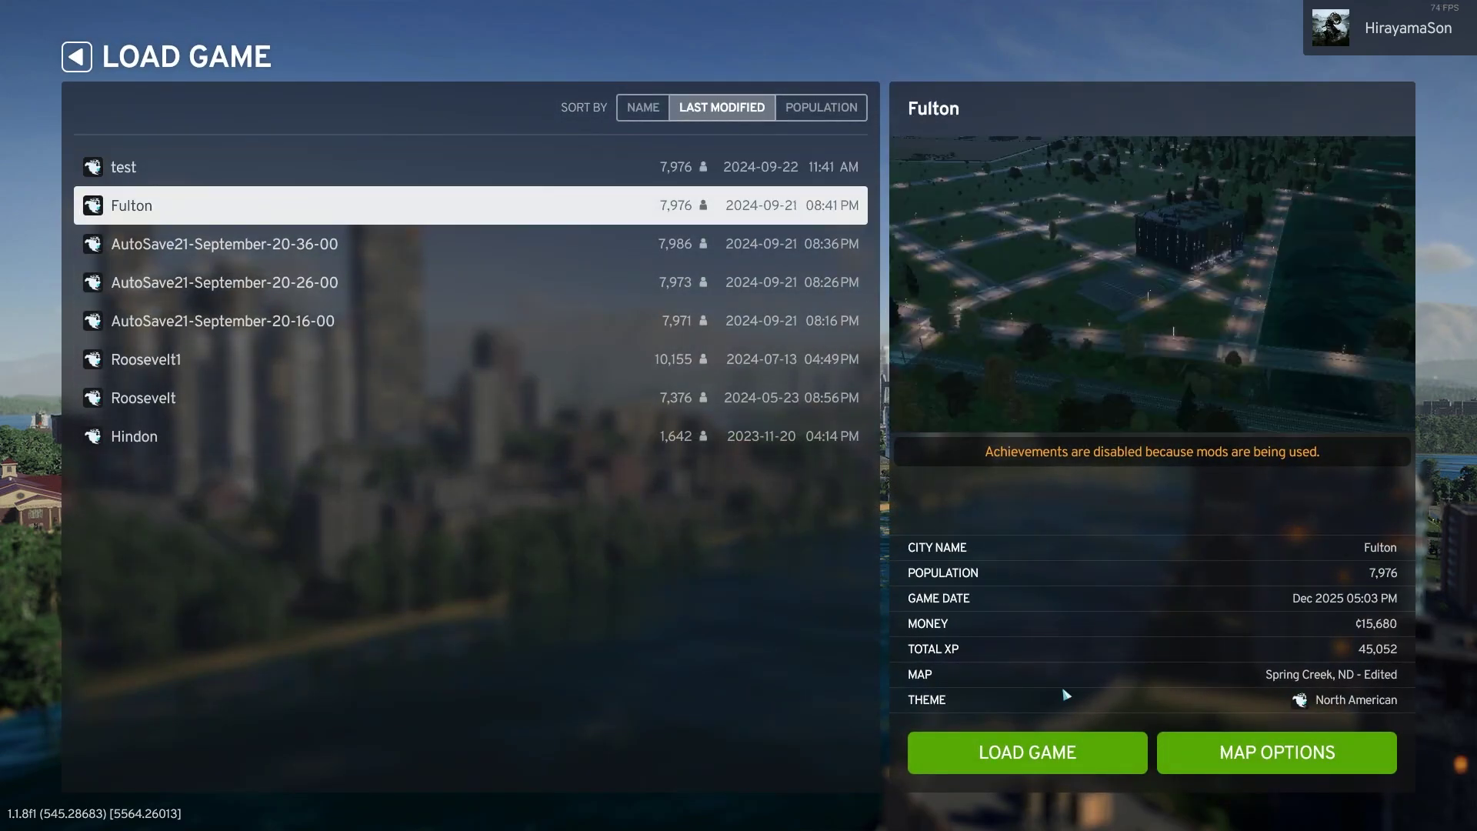
{"action": "left_click", "coordinate": [1040, 760]}
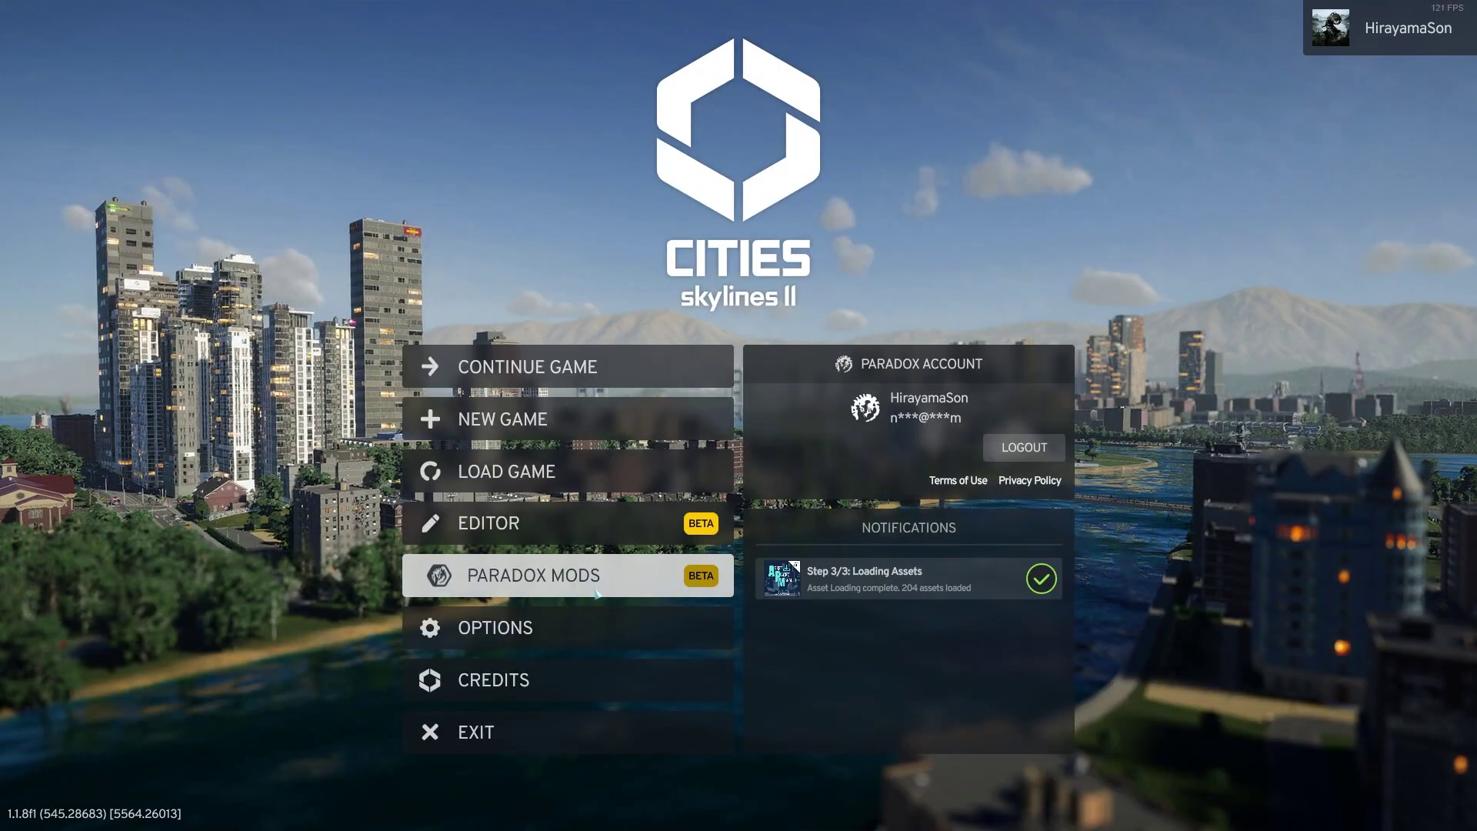
Step: Review the 529 Tiles mod's settings and the list of installed mods in the options, then return to the main menu
{"action": "left_click", "coordinate": [544, 634]}
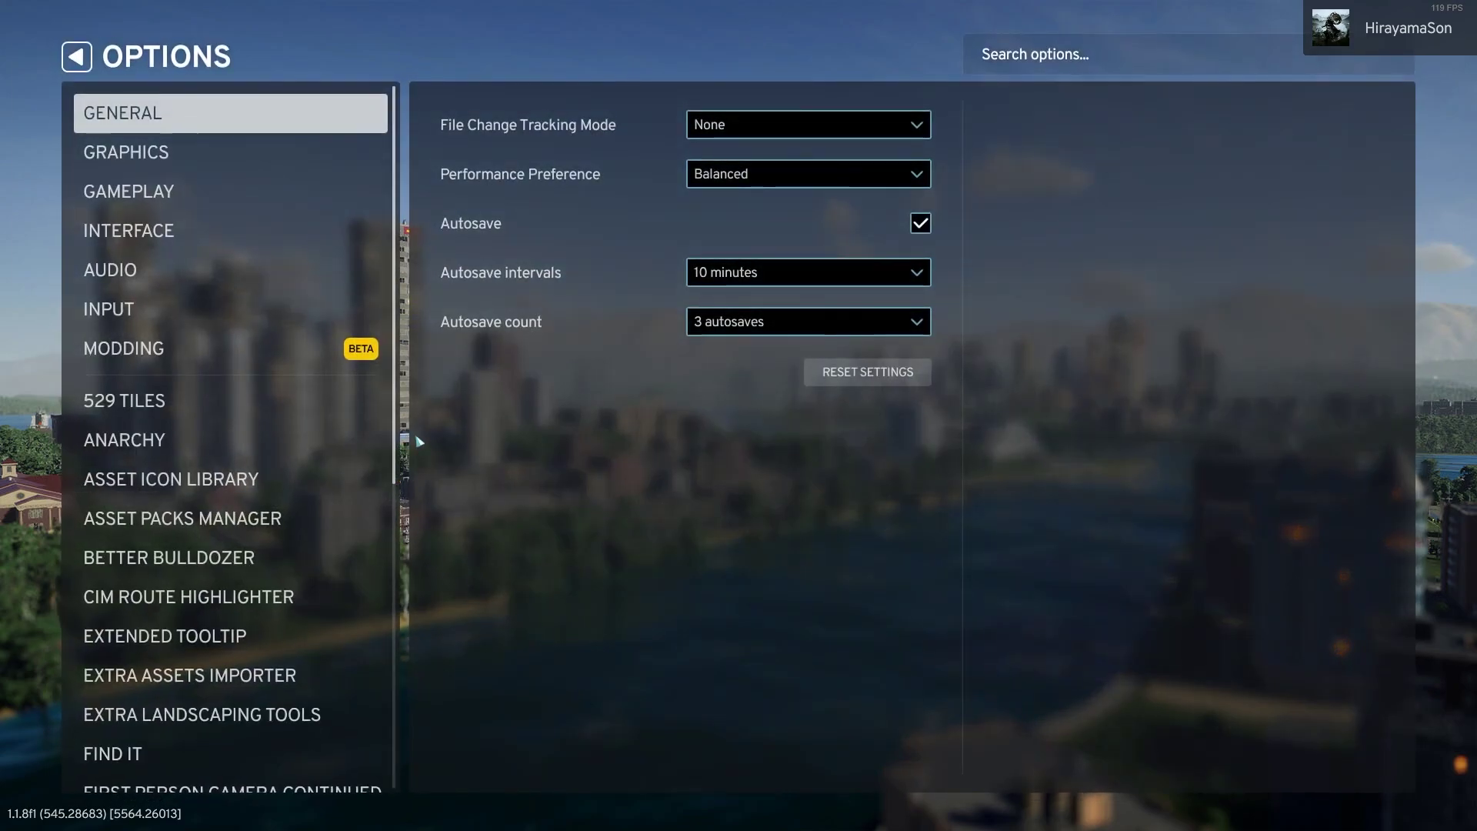
{"action": "left_click", "coordinate": [154, 406]}
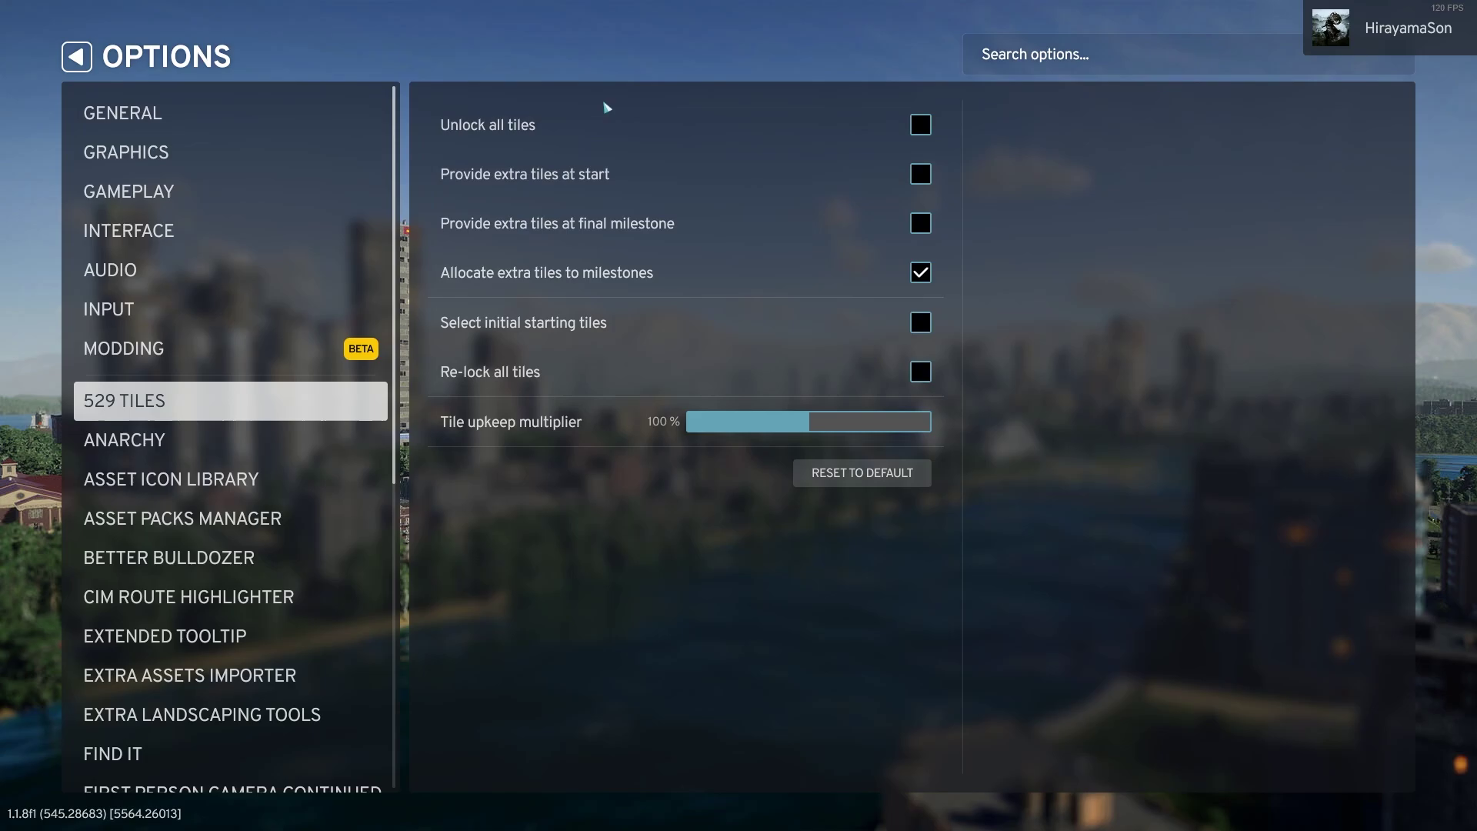
{"action": "scroll", "coordinate": [192, 505], "scroll_direction": "down", "scroll_amount": 1}
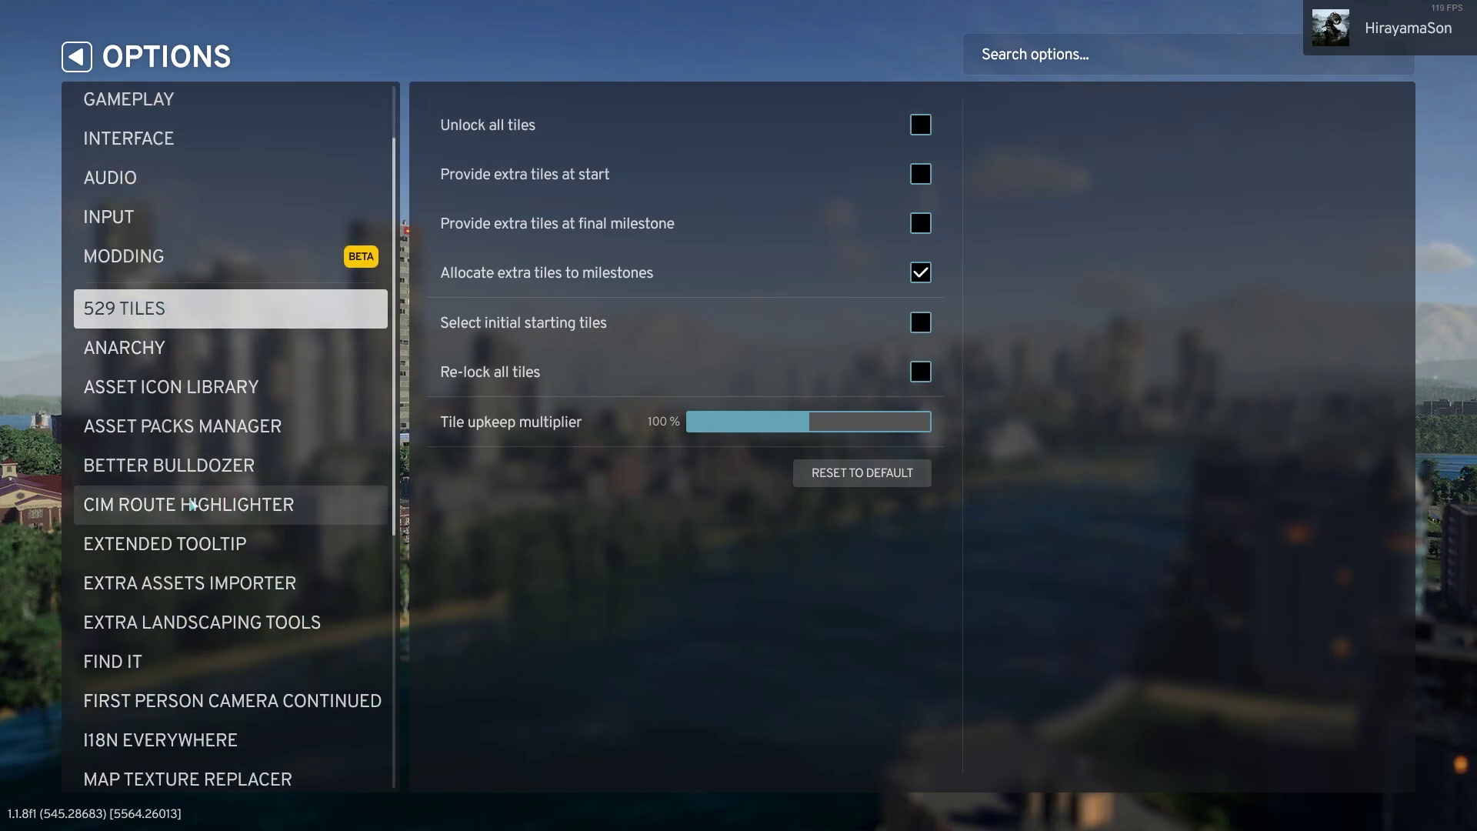
{"action": "scroll", "coordinate": [192, 505], "scroll_direction": "down", "scroll_amount": 1}
{"action": "scroll", "coordinate": [251, 462], "scroll_direction": "up", "scroll_amount": 2}
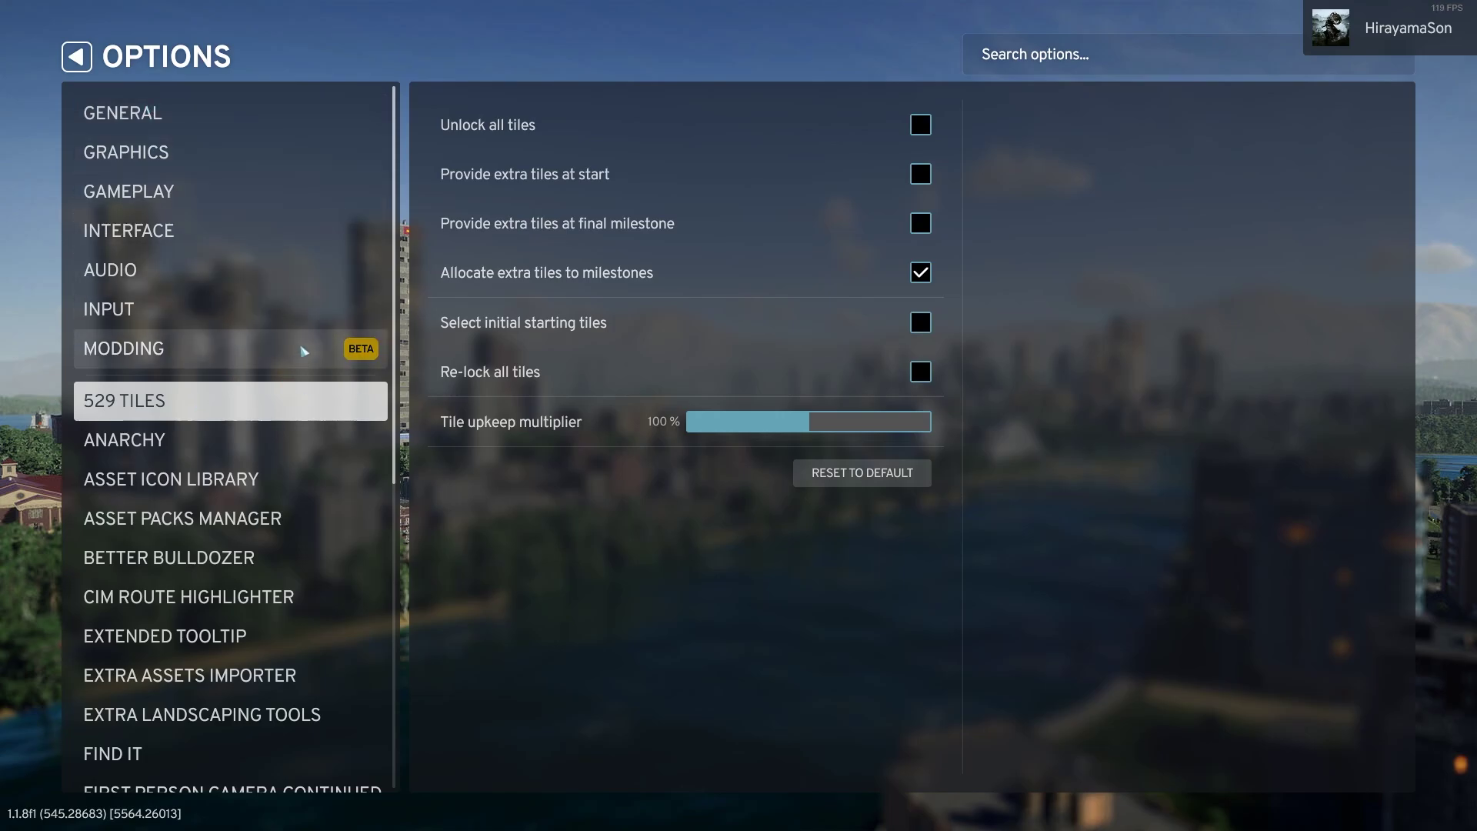
{"action": "key", "text": "Escape"}
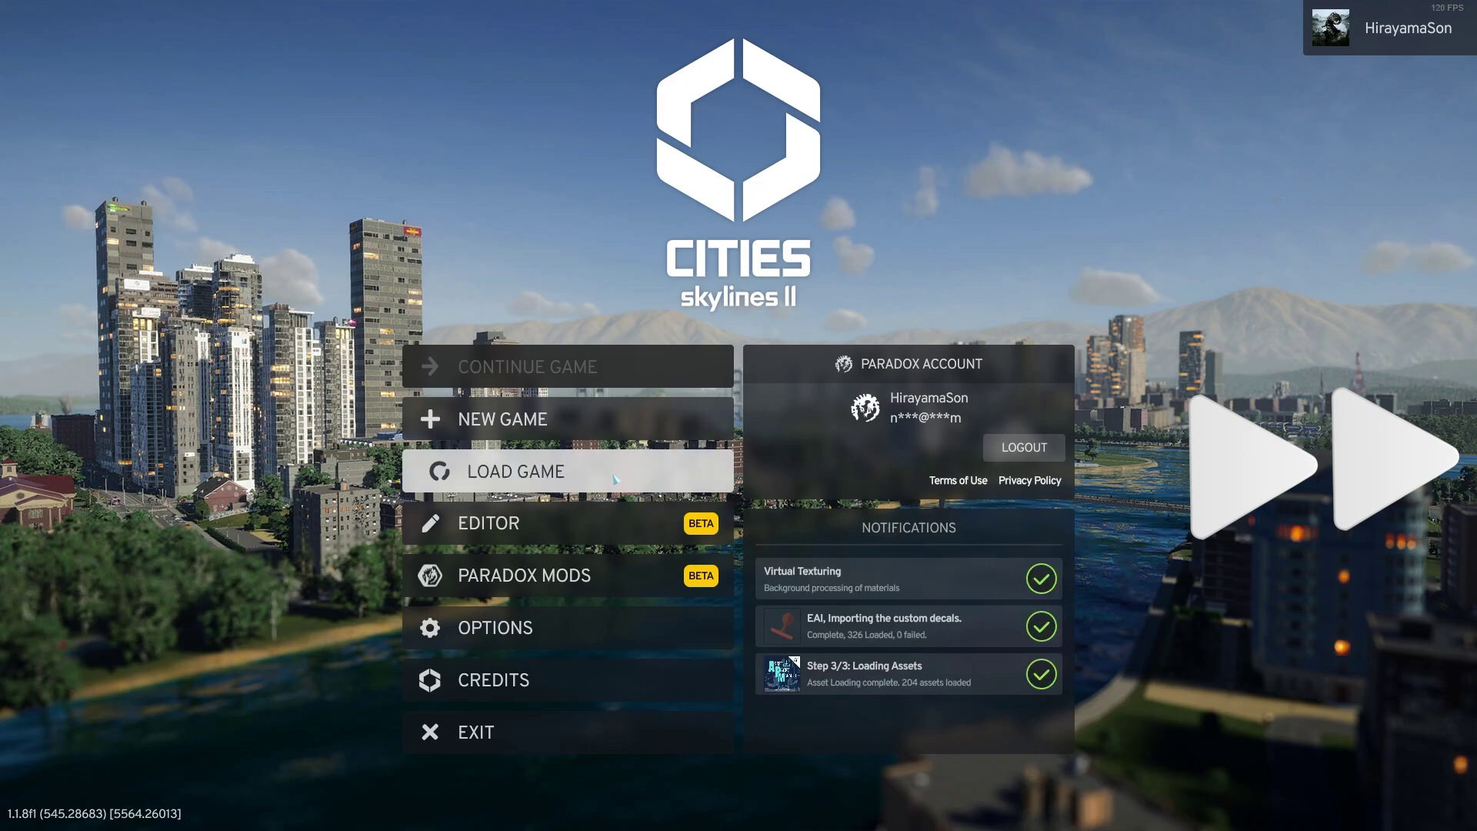
Step: Load the Fulton saved city from the main menu
{"action": "left_click", "coordinate": [616, 479]}
{"action": "left_click", "coordinate": [231, 204]}
{"action": "left_click", "coordinate": [1008, 751]}
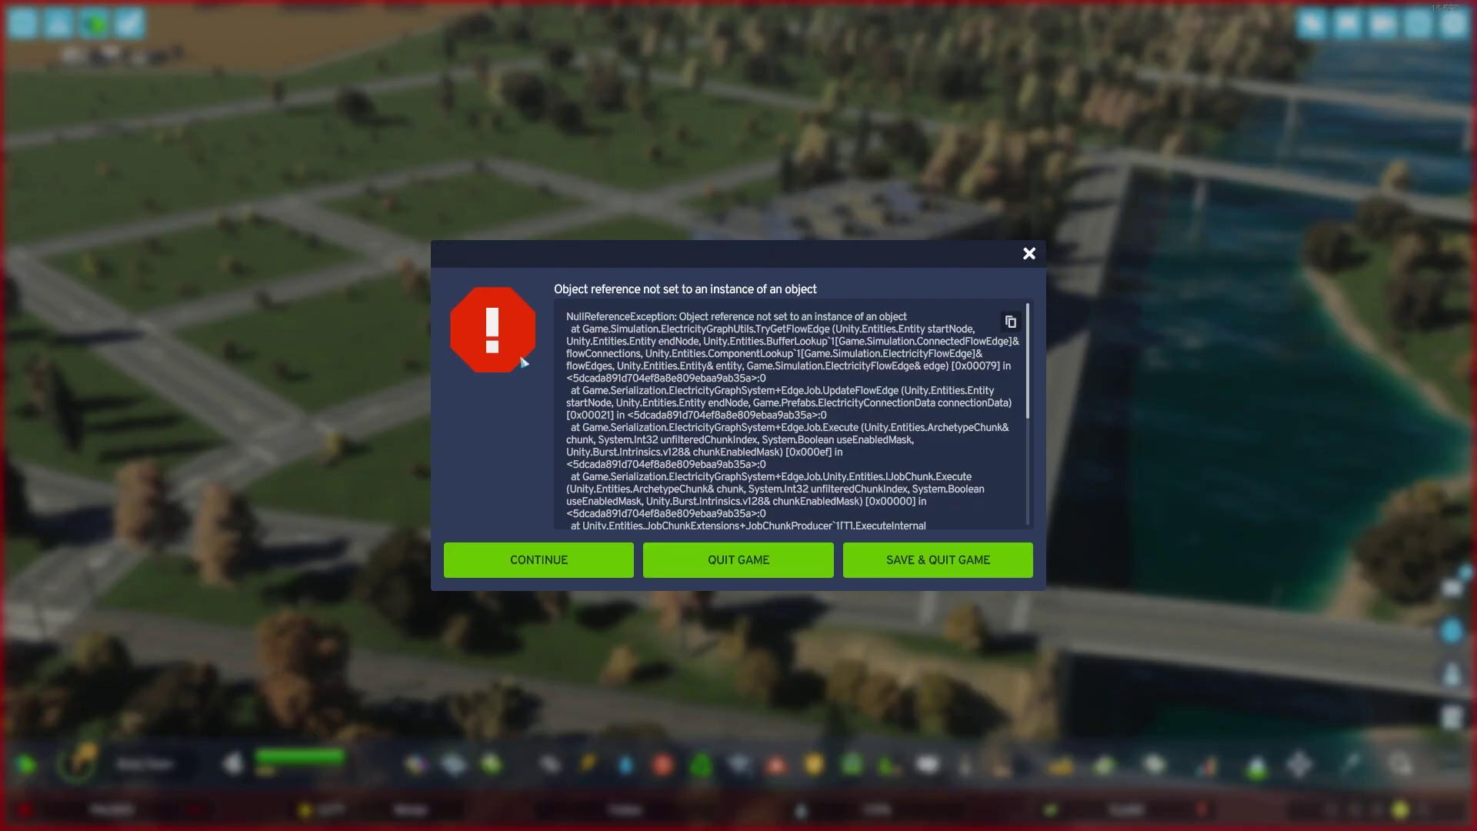
Step: Read through the exception details in the error report and continue into the city
{"action": "scroll", "coordinate": [694, 425], "scroll_direction": "down", "scroll_amount": 3}
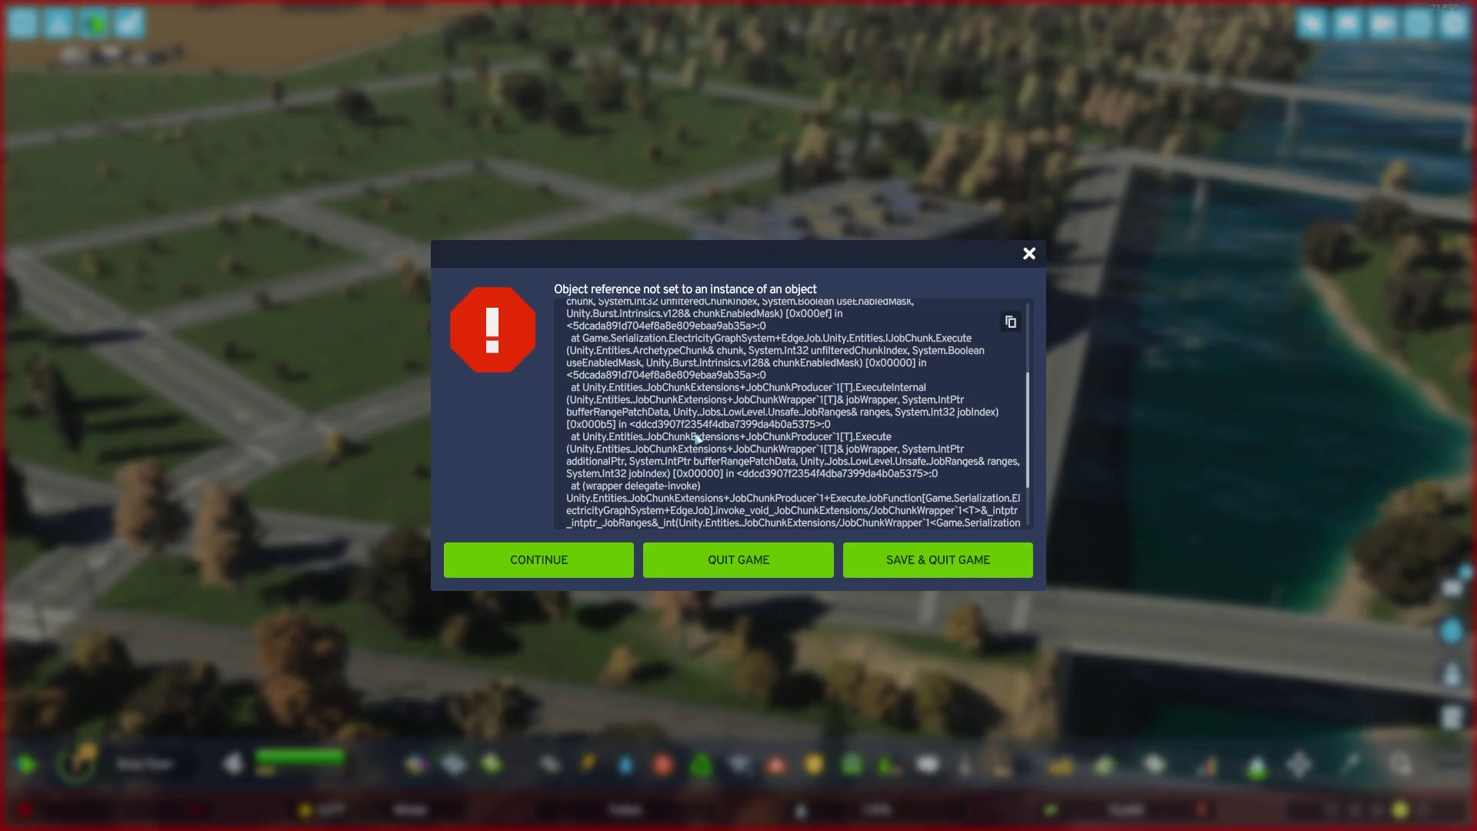
{"action": "scroll", "coordinate": [761, 415], "scroll_direction": "up", "scroll_amount": 3}
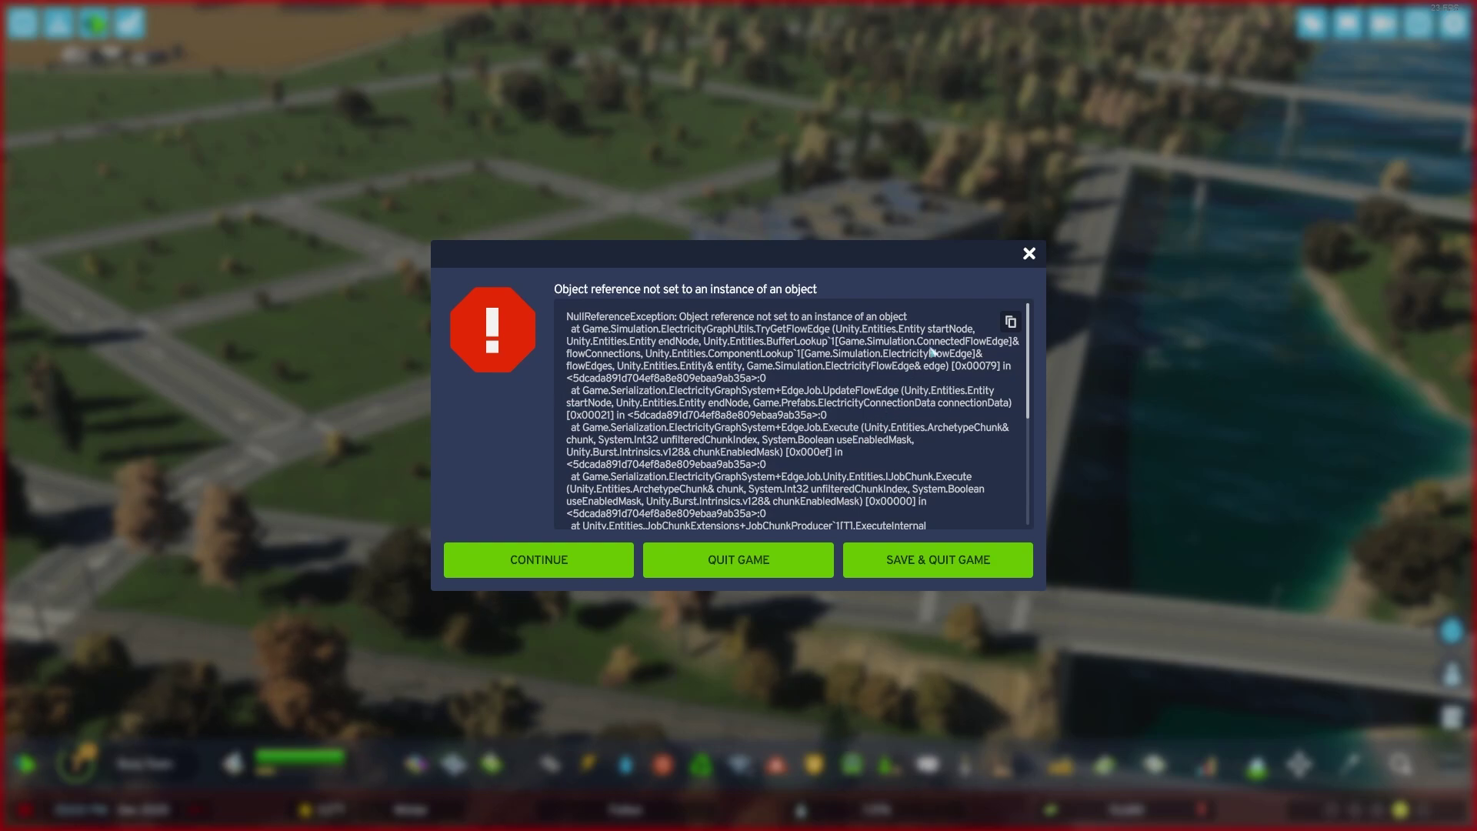
{"action": "scroll", "coordinate": [745, 403], "scroll_direction": "down", "scroll_amount": 5}
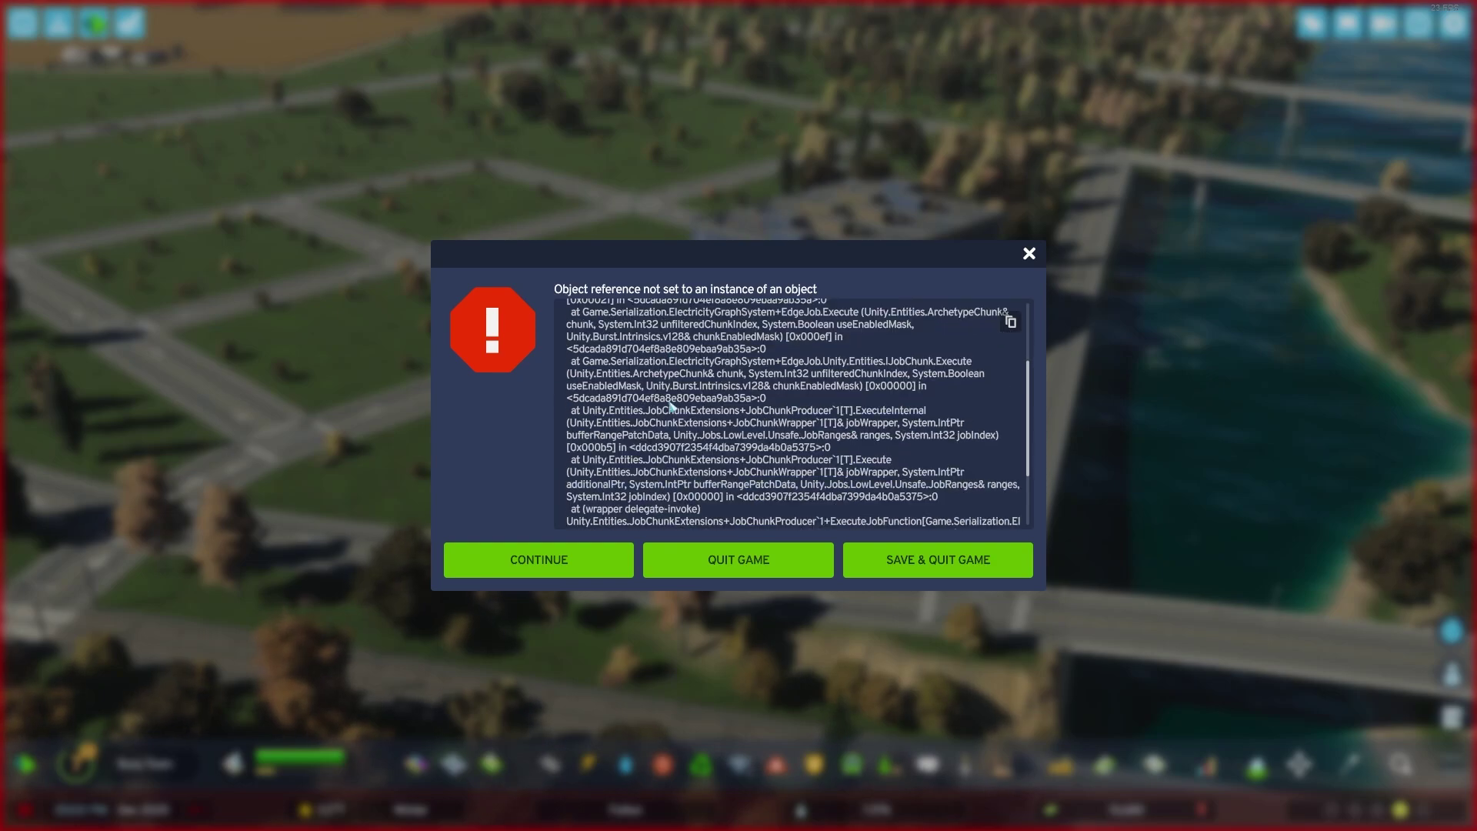
{"action": "left_click", "coordinate": [571, 561]}
Step: Inspect the loaded city around the riverside building, the Briarwood Street blocks and the surrounding road grid
{"action": "left_click_drag", "start_coordinate": [966, 484], "coordinate": [791, 546]}
{"action": "scroll", "coordinate": [717, 487], "scroll_direction": "up", "scroll_amount": 2}
{"action": "scroll", "coordinate": [747, 498], "scroll_direction": "down", "scroll_amount": 4}
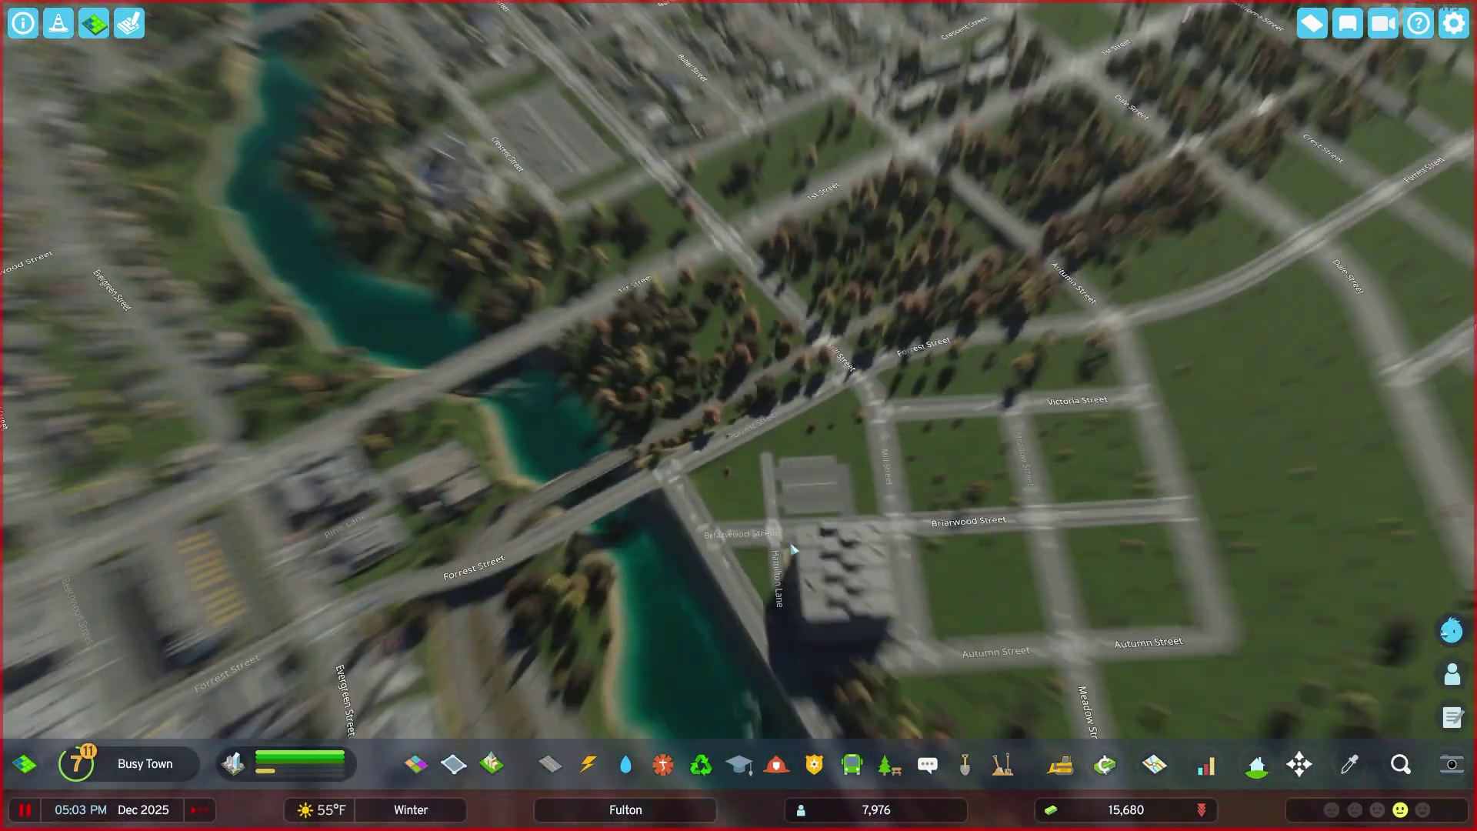
{"action": "scroll", "coordinate": [793, 548], "scroll_direction": "down", "scroll_amount": 3}
{"action": "left_click_drag", "start_coordinate": [972, 481], "coordinate": [967, 409]}
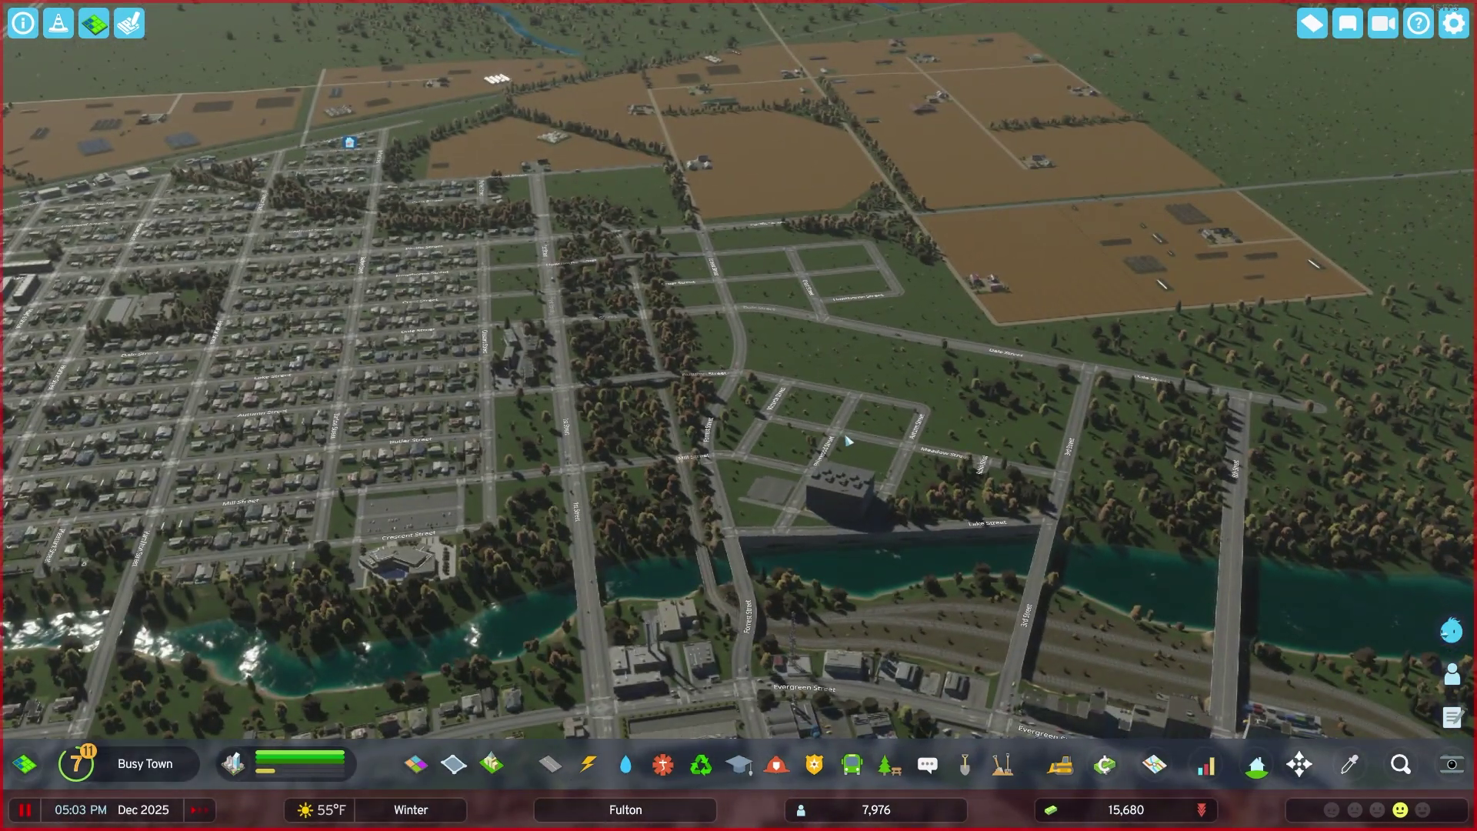
{"action": "scroll", "coordinate": [847, 440], "scroll_direction": "up", "scroll_amount": 3}
{"action": "left_click_drag", "start_coordinate": [831, 452], "coordinate": [630, 462]}
{"action": "left_click_drag", "start_coordinate": [854, 488], "coordinate": [790, 494]}
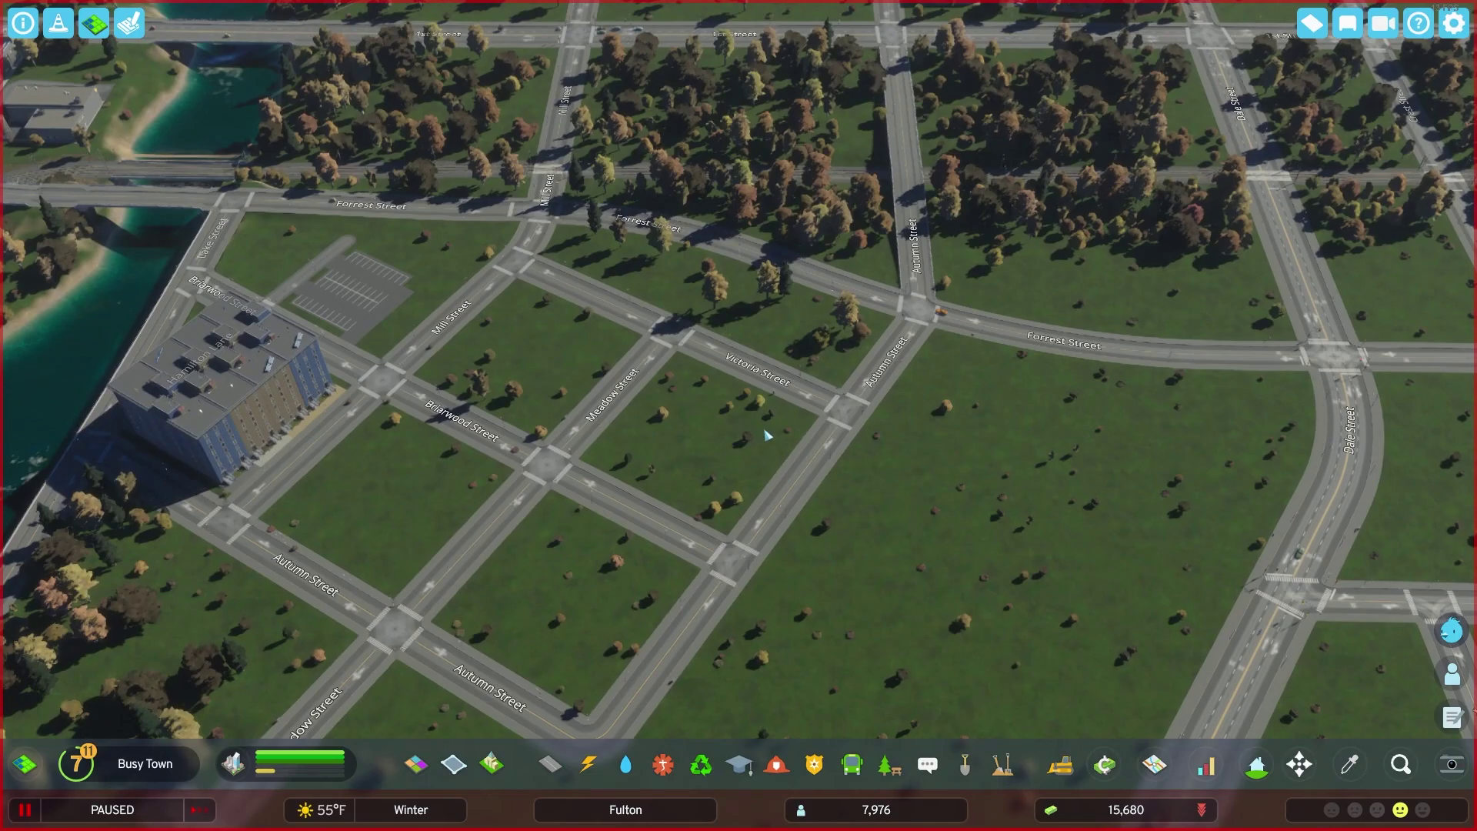
{"action": "left_click_drag", "start_coordinate": [764, 431], "coordinate": [701, 388]}
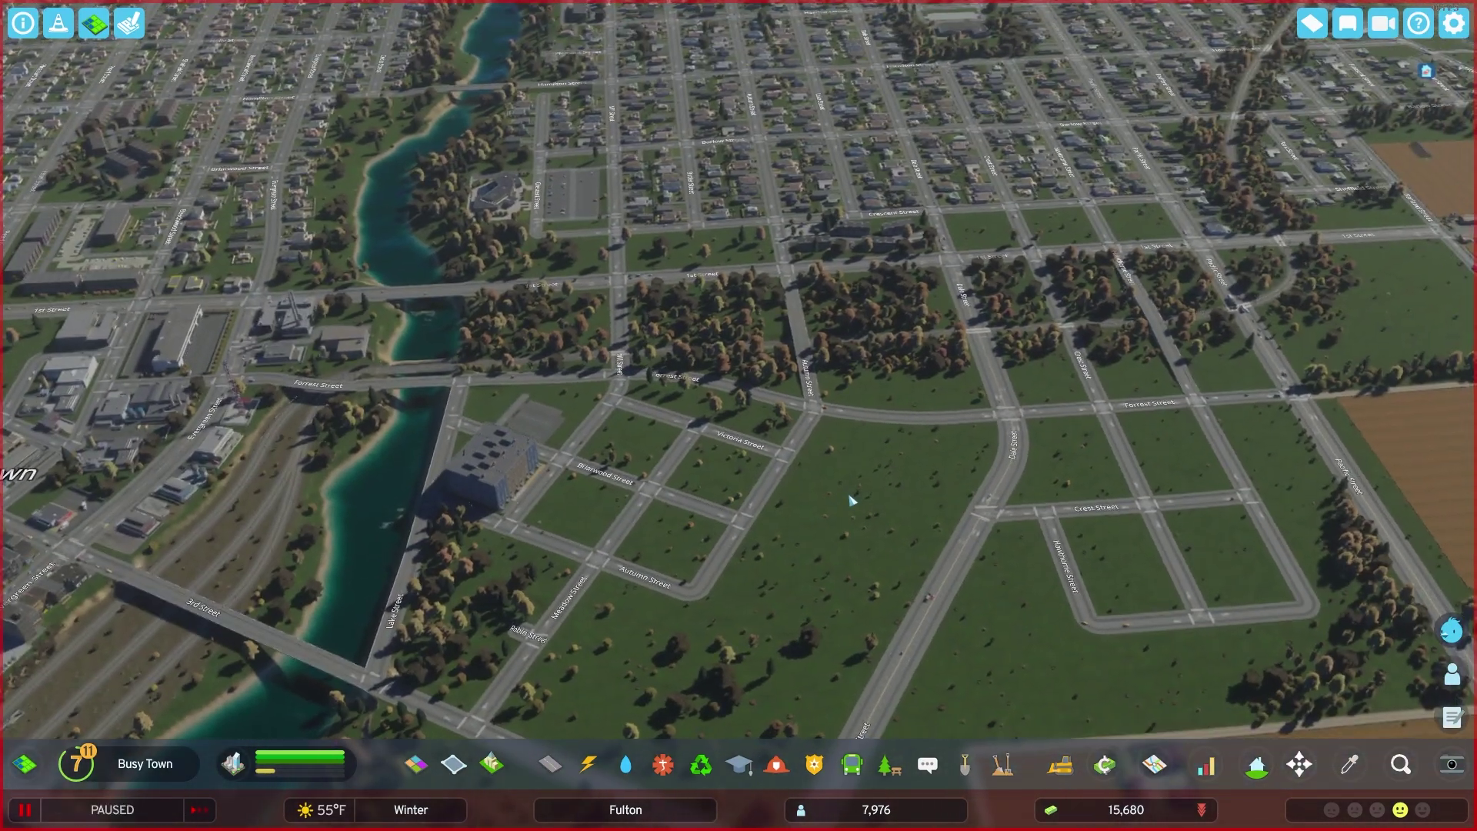
Step: Examine the Autumn Street overpass, the Forrest Street junction and the wooded blocks between the river and the housing grid
{"action": "key", "text": "w"}
{"action": "key", "text": "e"}
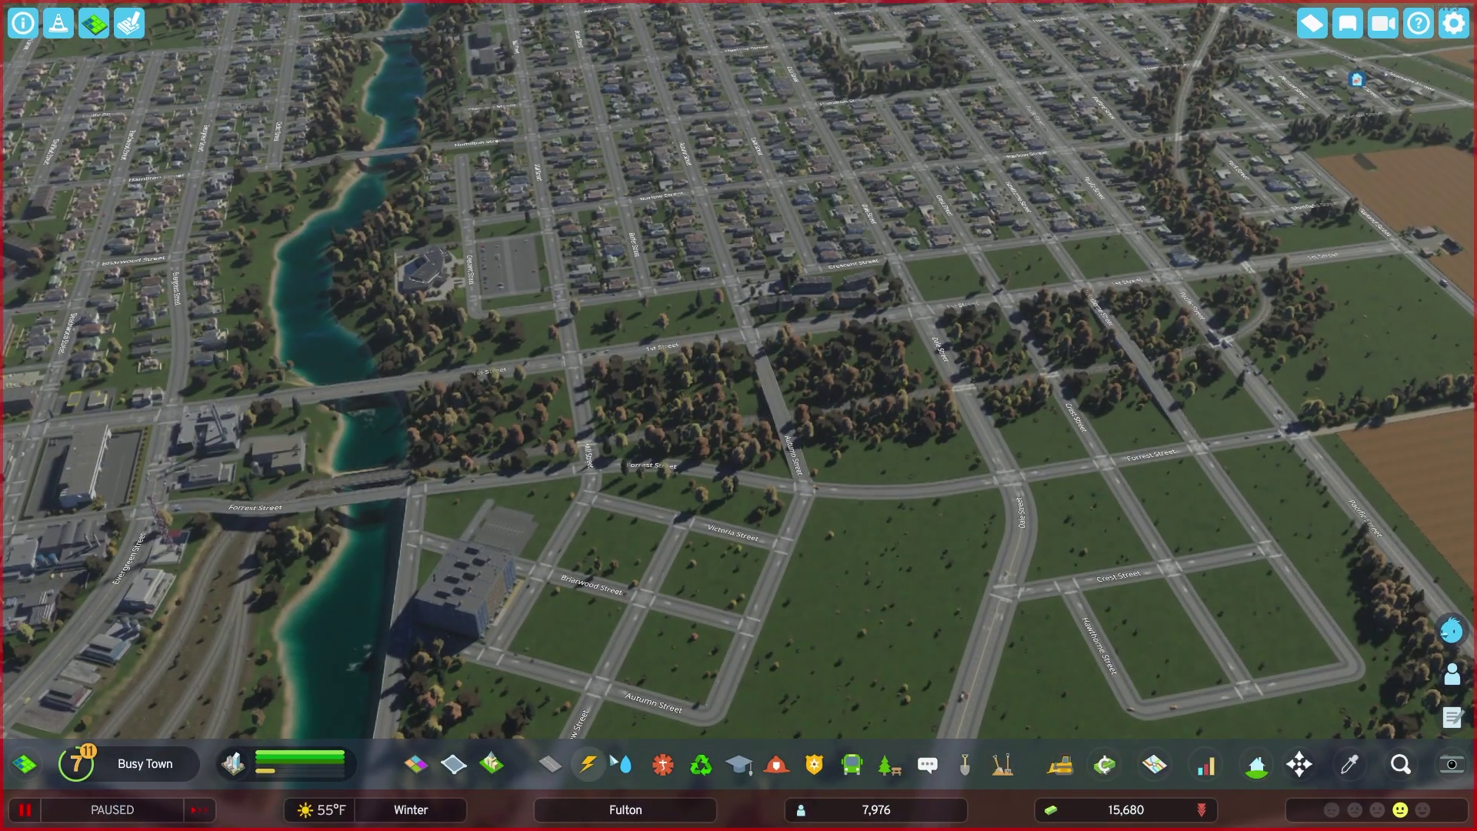
{"action": "scroll", "coordinate": [890, 541], "scroll_direction": "up", "scroll_amount": 4}
{"action": "key", "text": "e"}
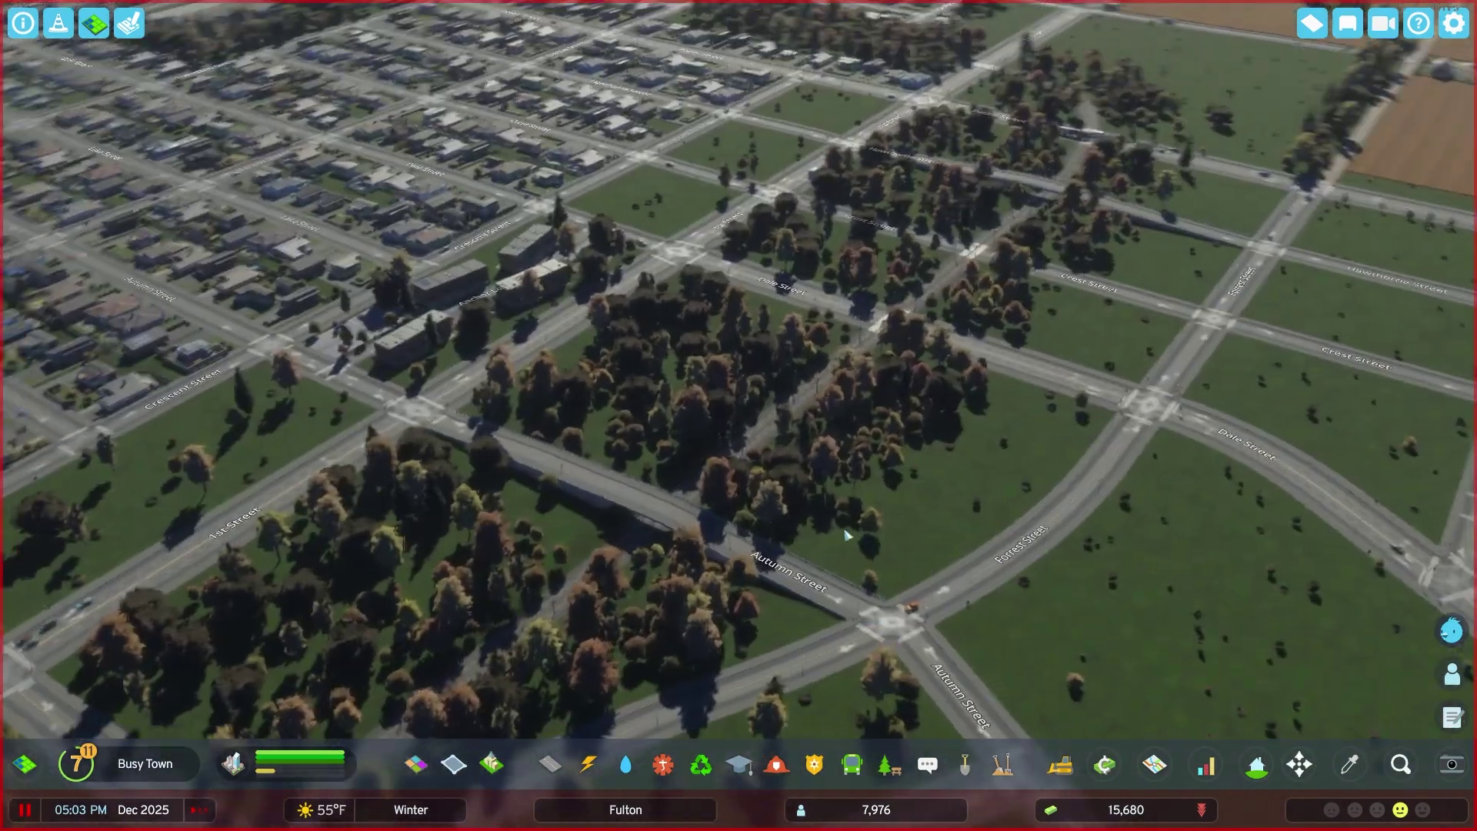
{"action": "left_click_drag", "start_coordinate": [845, 534], "coordinate": [607, 539]}
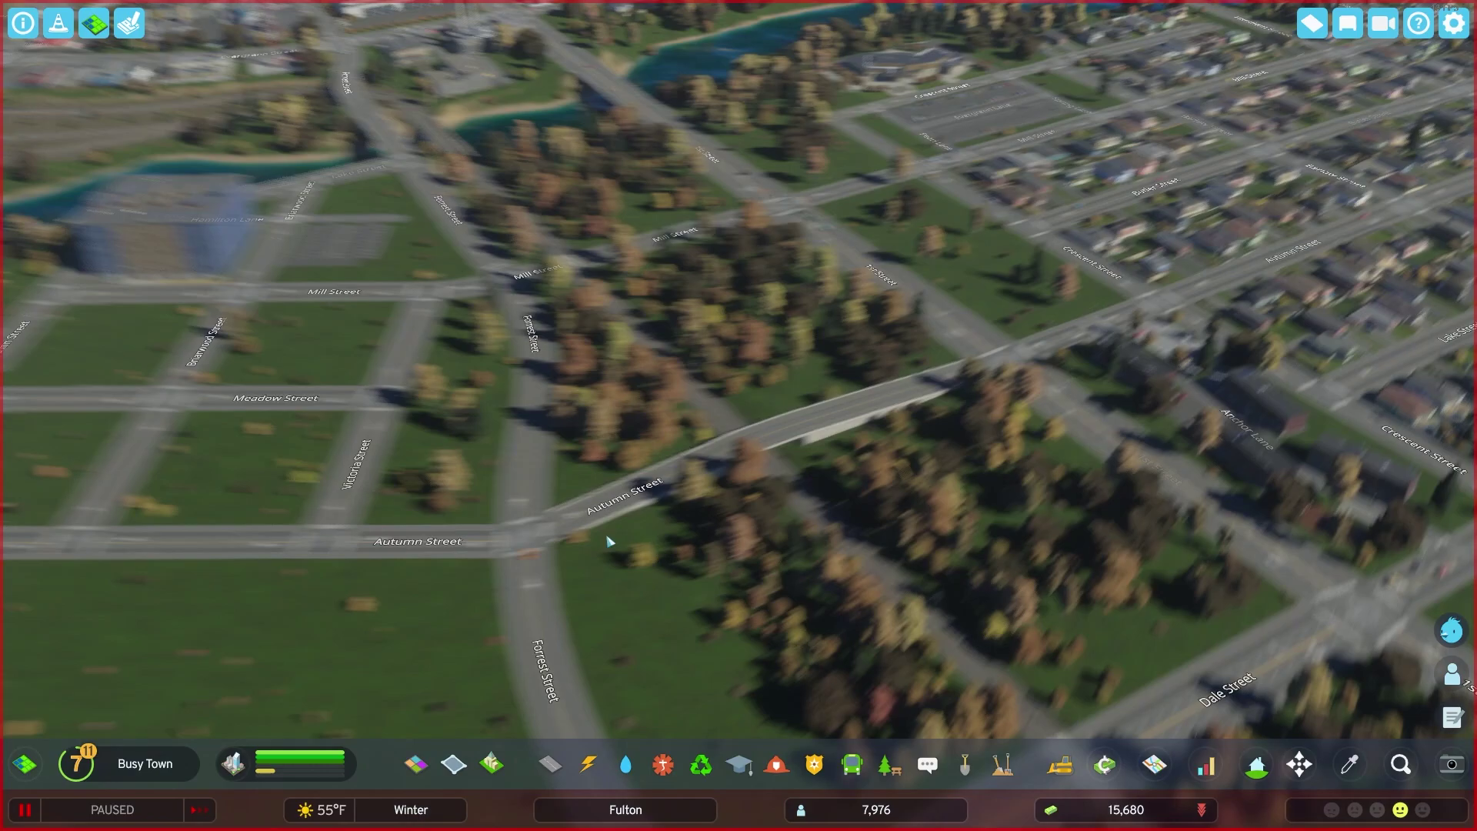
{"action": "scroll", "coordinate": [643, 531], "scroll_direction": "down", "scroll_amount": 3}
{"action": "key", "text": "e"}
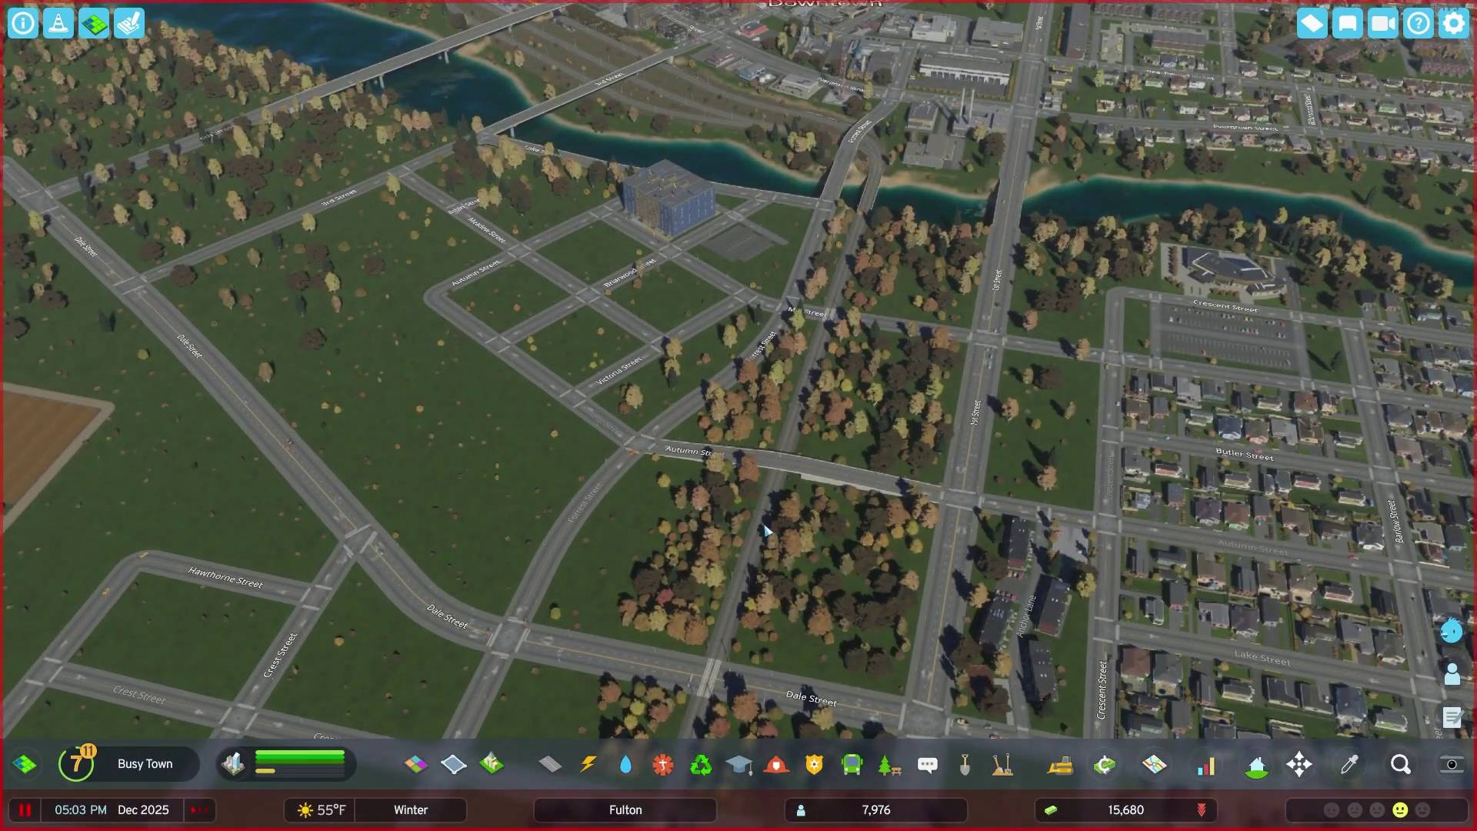
{"action": "scroll", "coordinate": [851, 545], "scroll_direction": "down", "scroll_amount": 5}
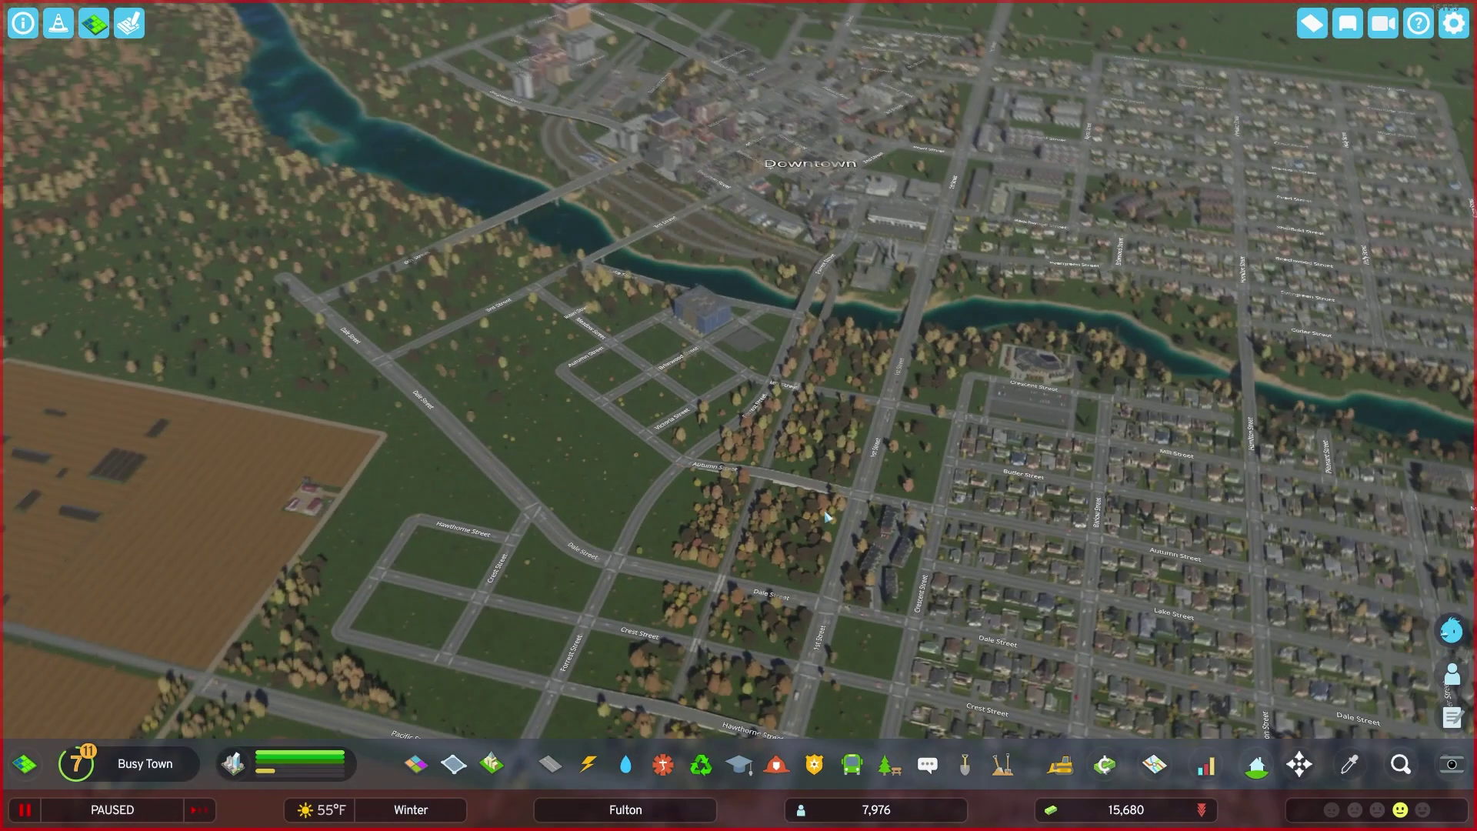
{"action": "scroll", "coordinate": [835, 454], "scroll_direction": "up", "scroll_amount": 3}
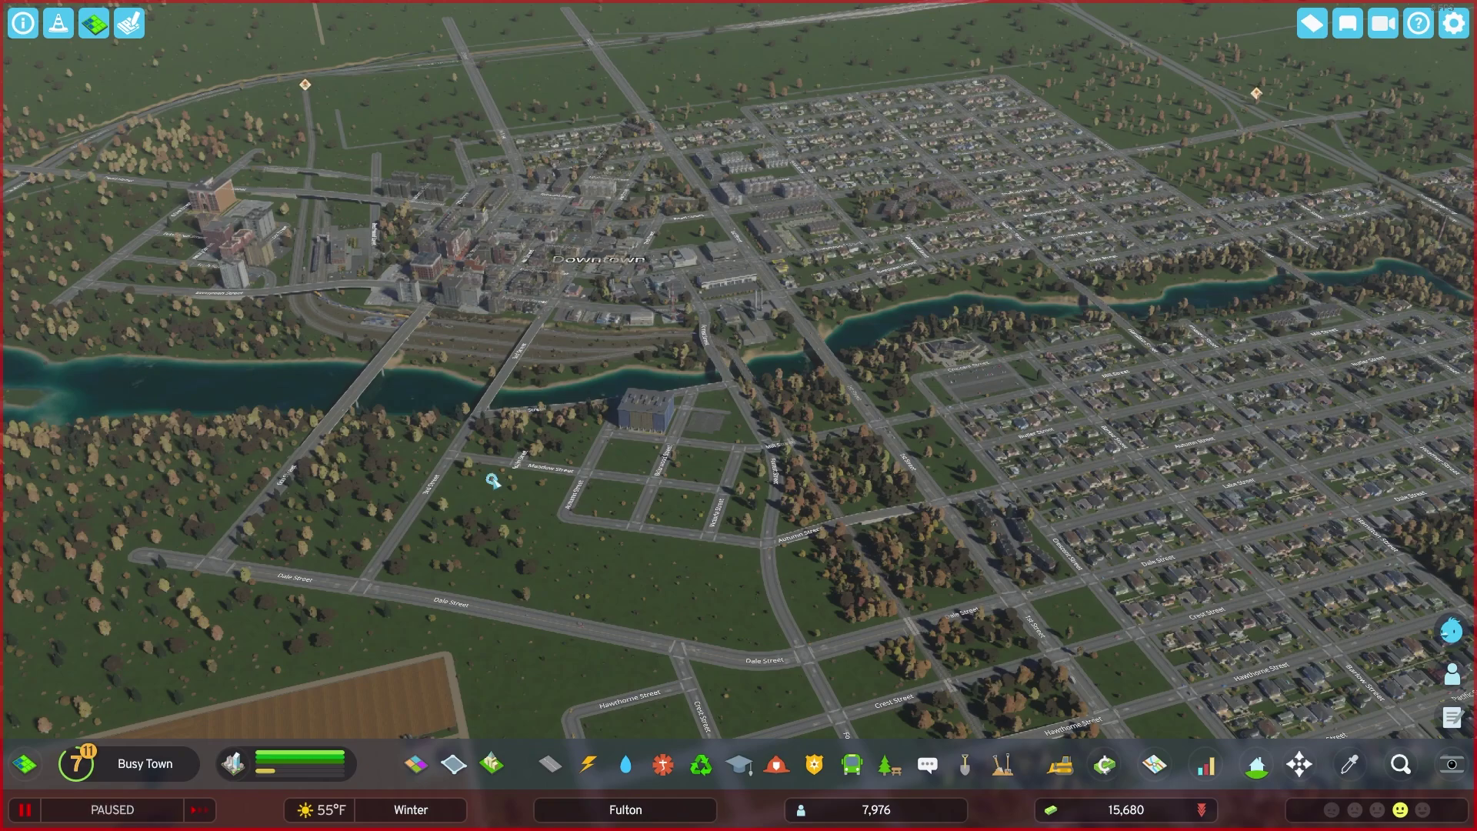
Step: Survey the Dale Street, Crest Street and Hawthorne Street blocks between the farmland and the riverside district
{"action": "key", "text": "s"}
{"action": "key", "text": "s"}
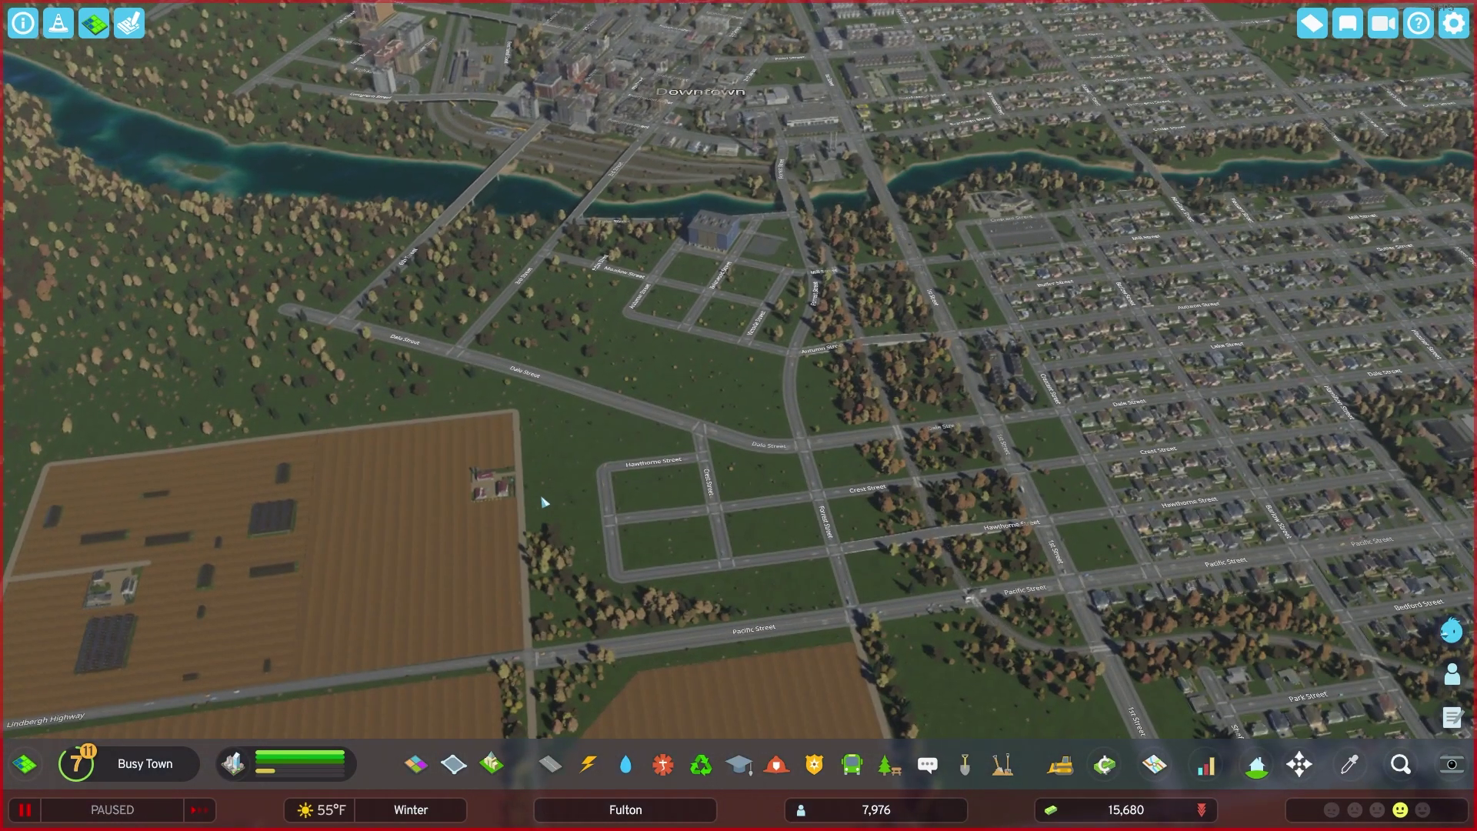
{"action": "key", "text": "e"}
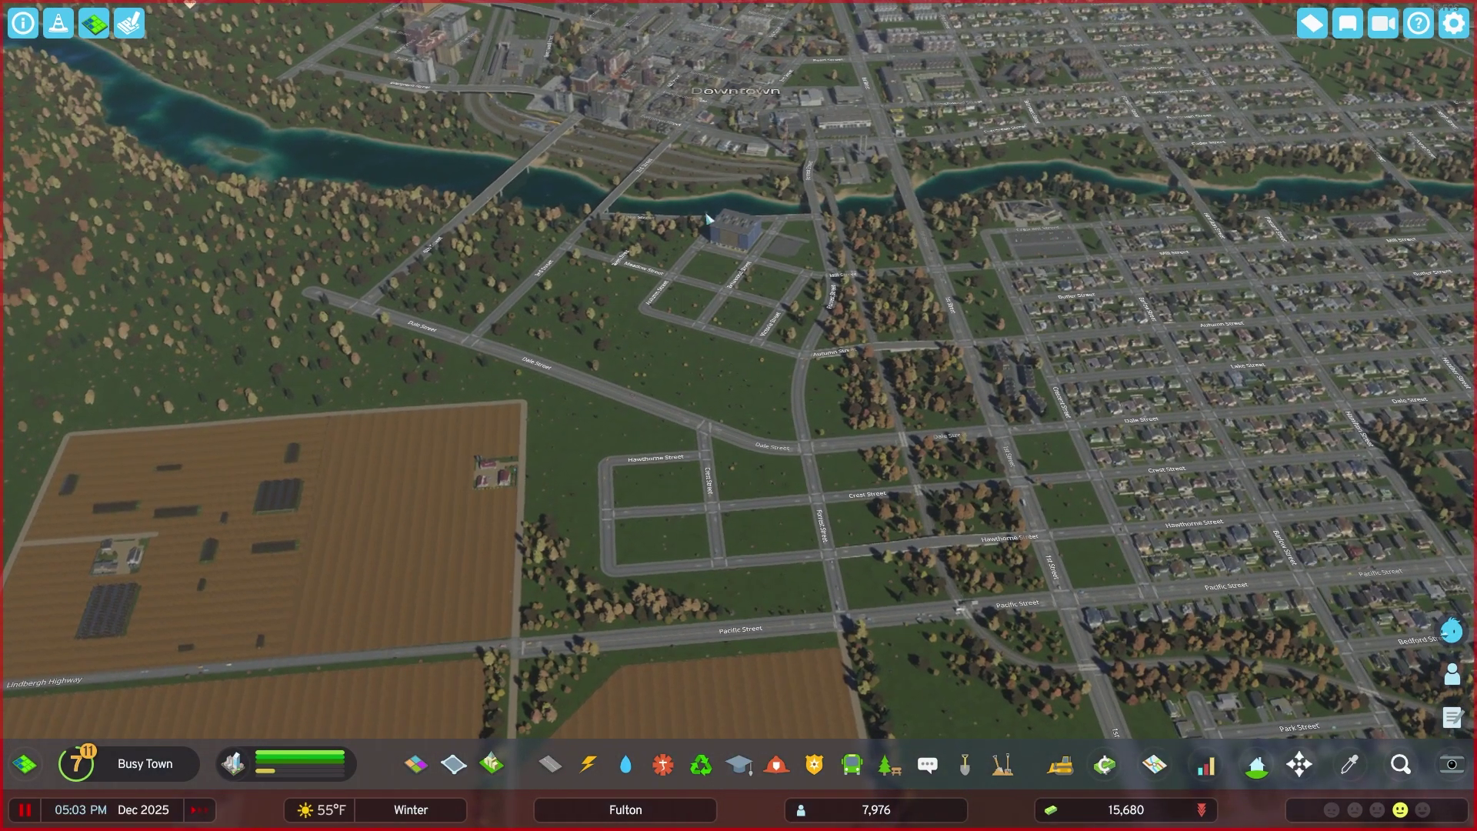
{"action": "key", "text": "e"}
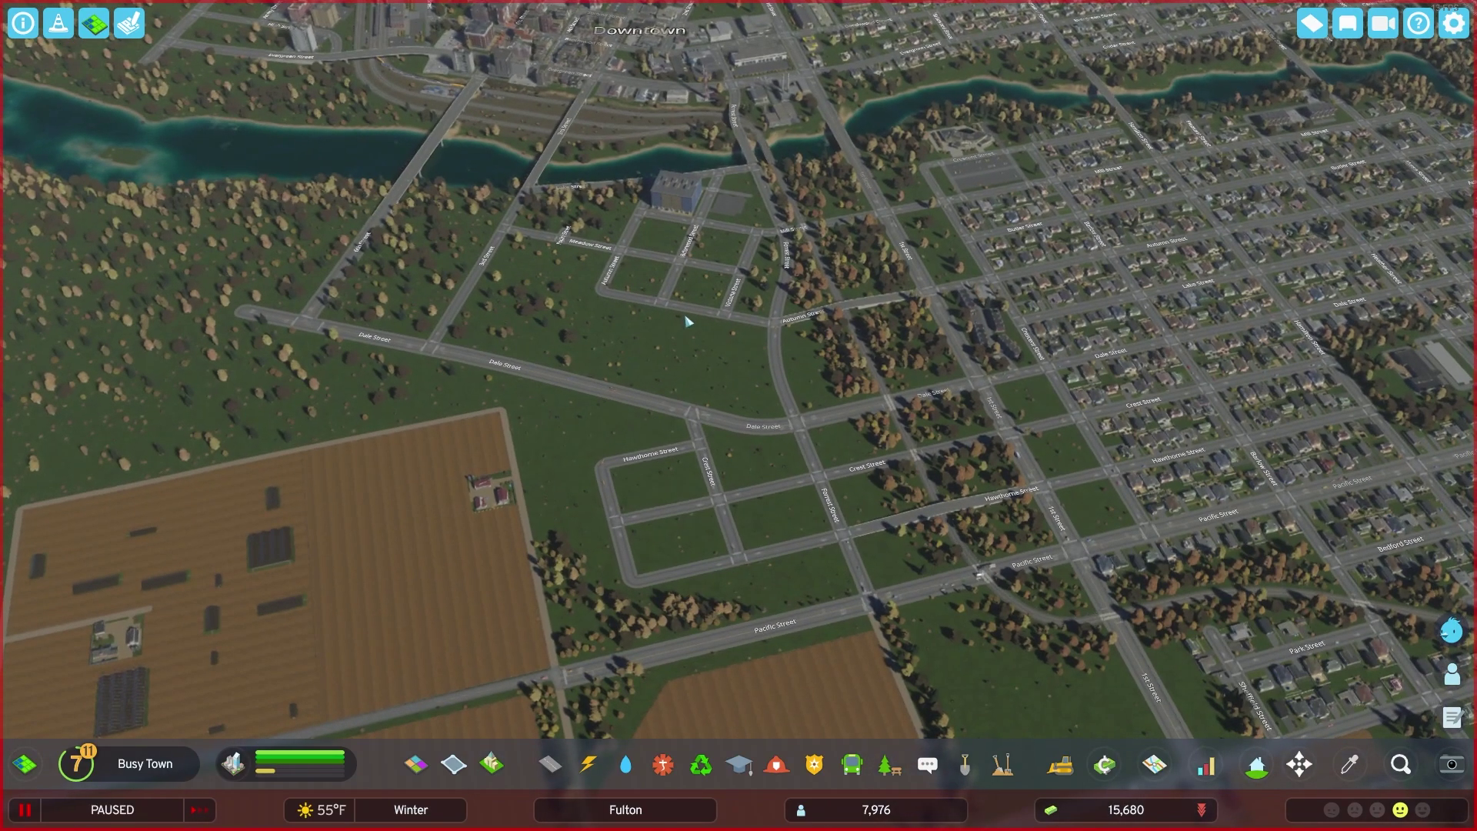
{"action": "key", "text": "e"}
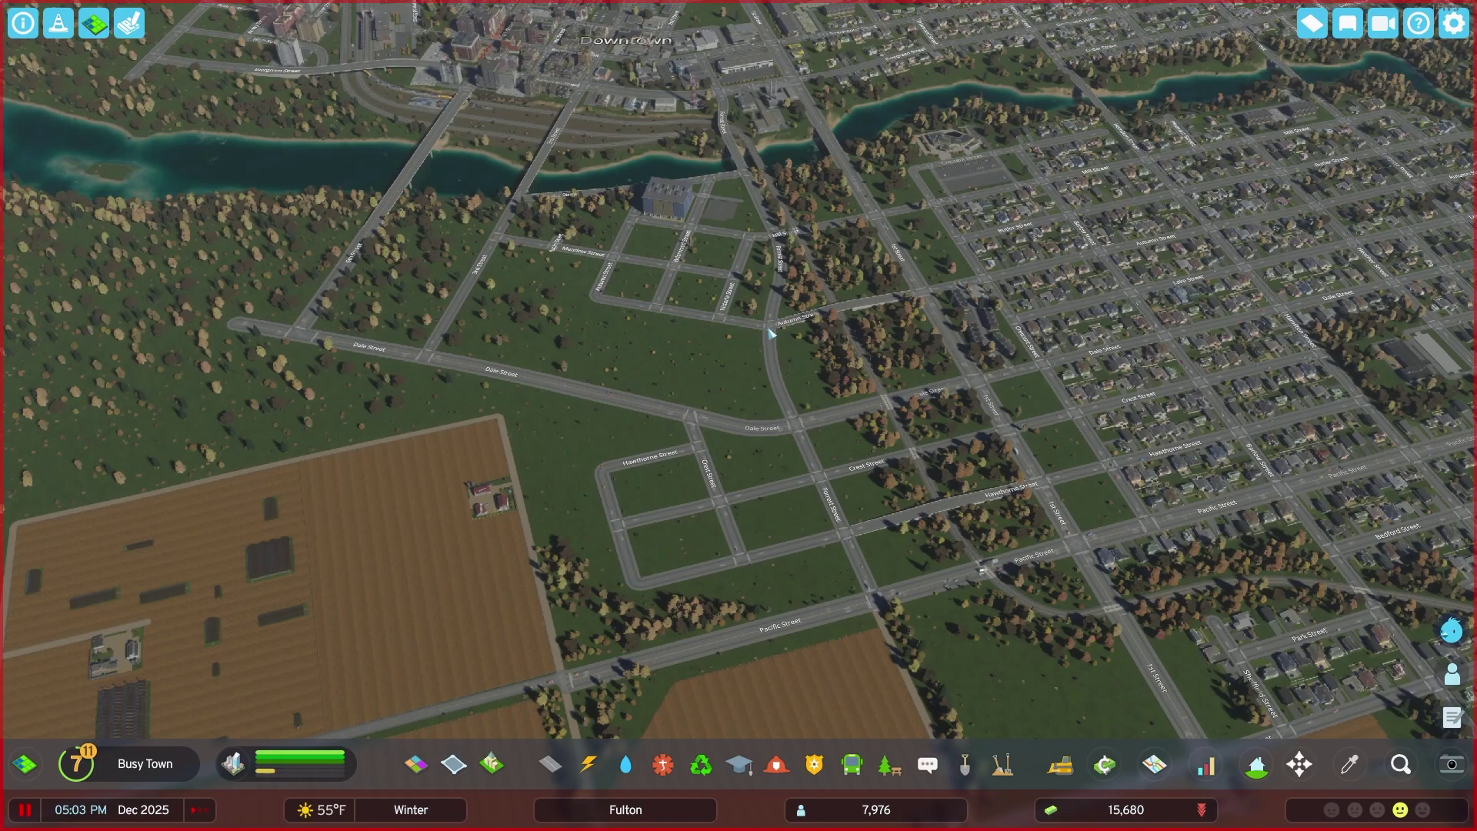
{"action": "scroll", "coordinate": [735, 407], "scroll_direction": "up", "scroll_amount": 2}
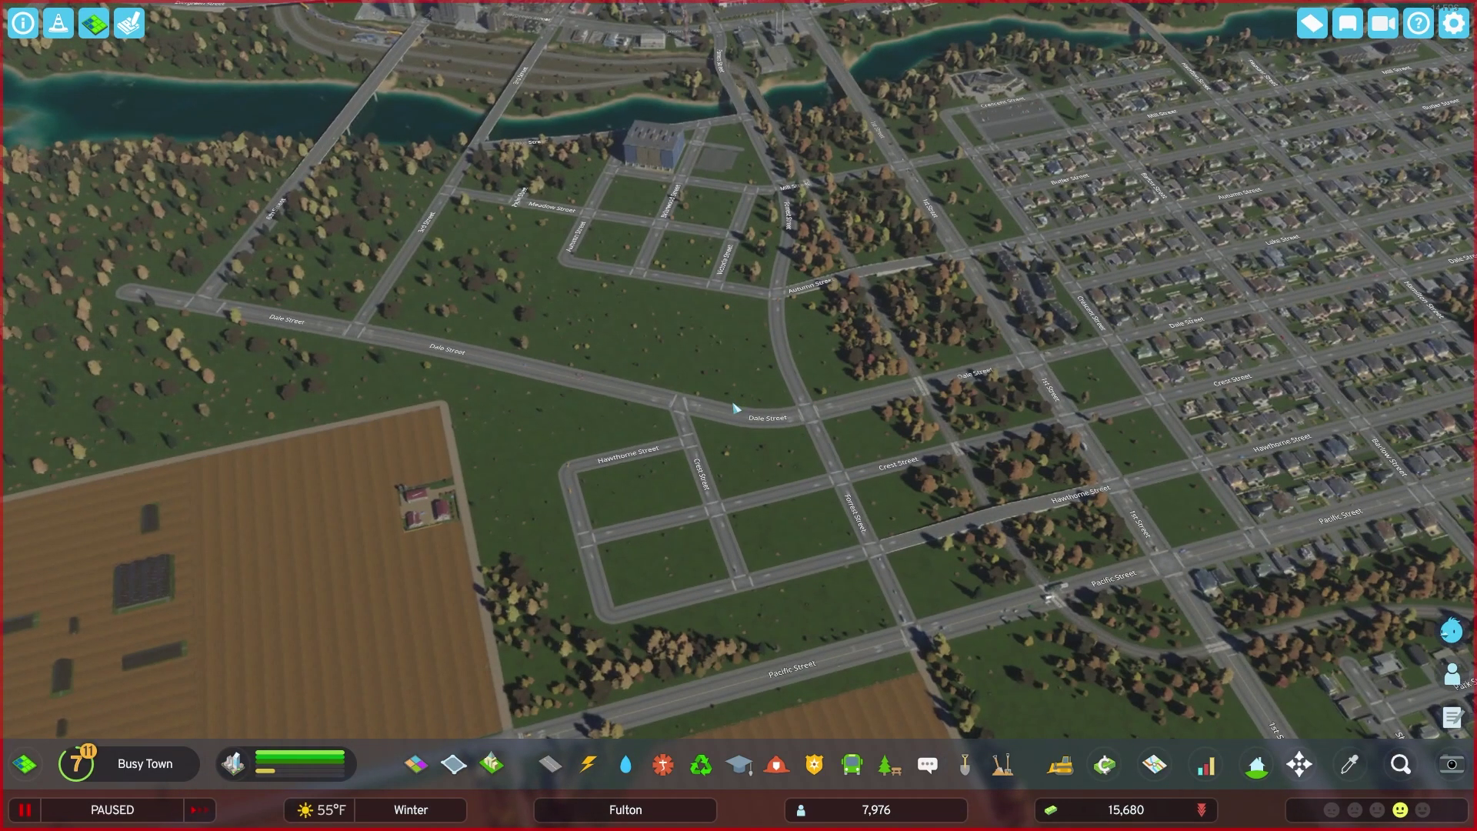
{"action": "key", "text": "q"}
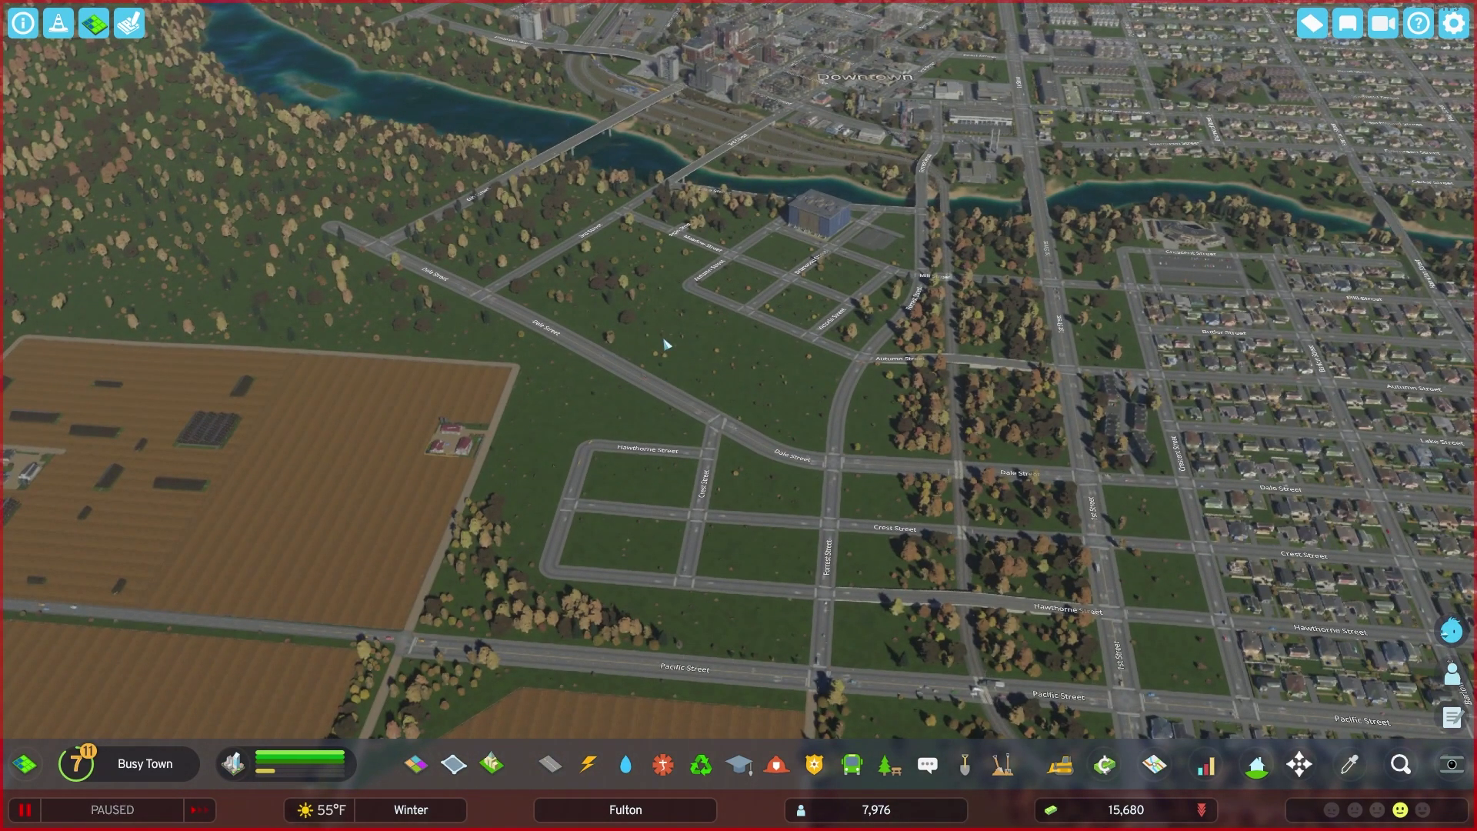
{"action": "left_click", "coordinate": [489, 195]}
{"action": "left_click_drag", "start_coordinate": [610, 333], "coordinate": [890, 399]}
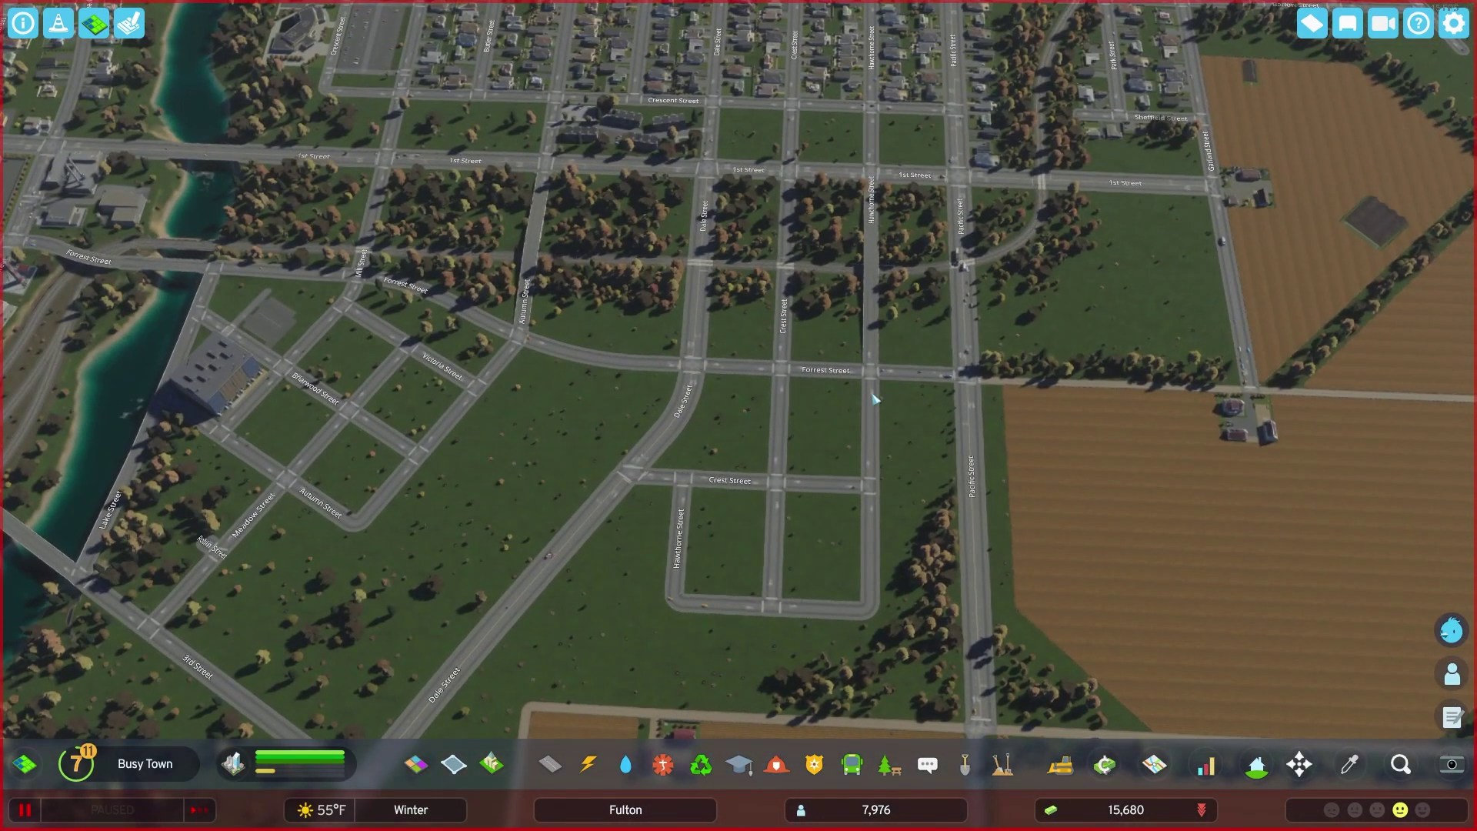
{"action": "key", "text": "a"}
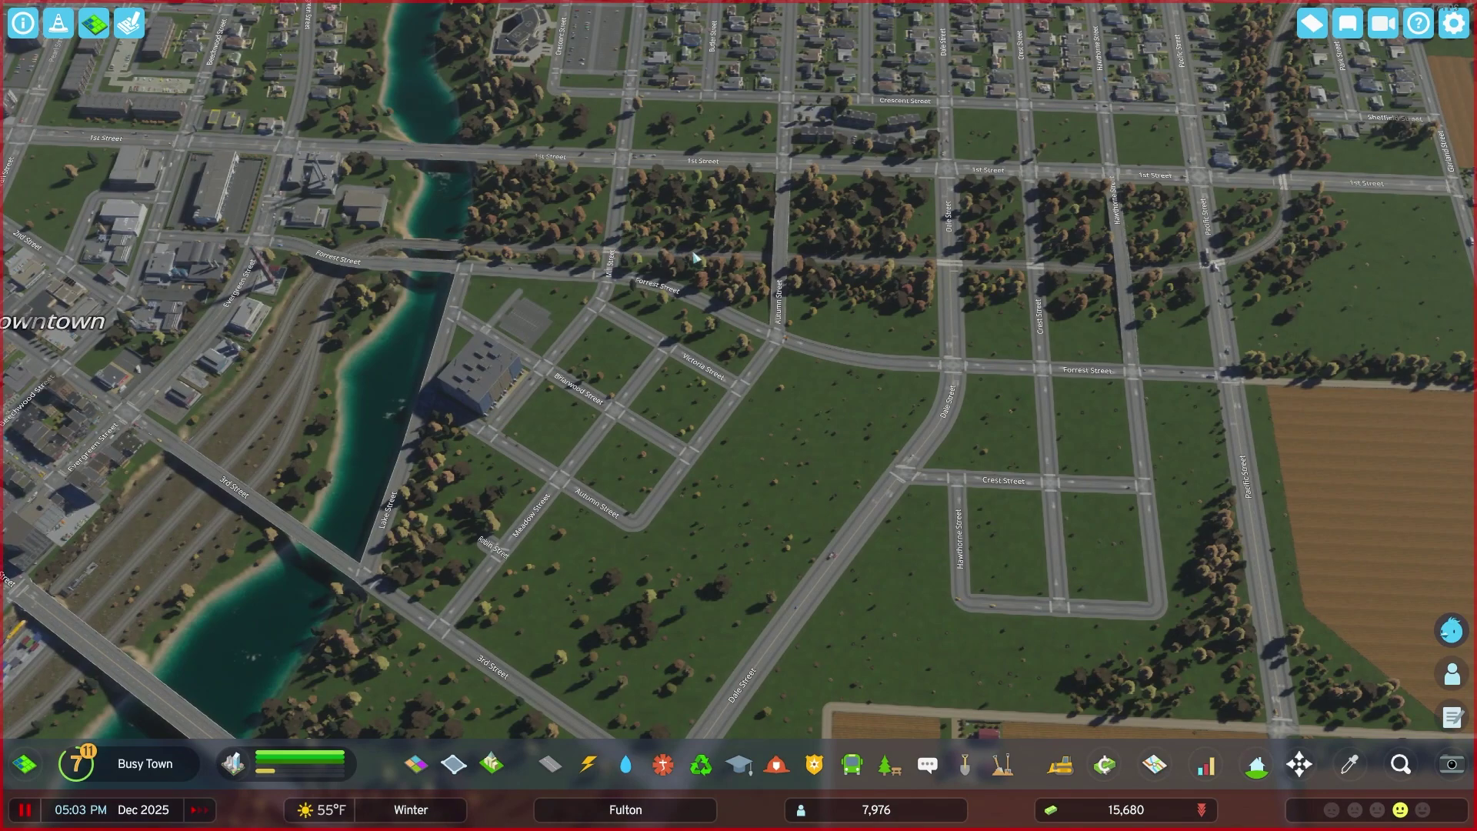
{"action": "left_click", "coordinate": [869, 273]}
{"action": "left_click", "coordinate": [1062, 300]}
{"action": "scroll", "coordinate": [867, 310], "scroll_direction": "up", "scroll_amount": 2}
{"action": "left_click_drag", "start_coordinate": [867, 310], "coordinate": [743, 590]}
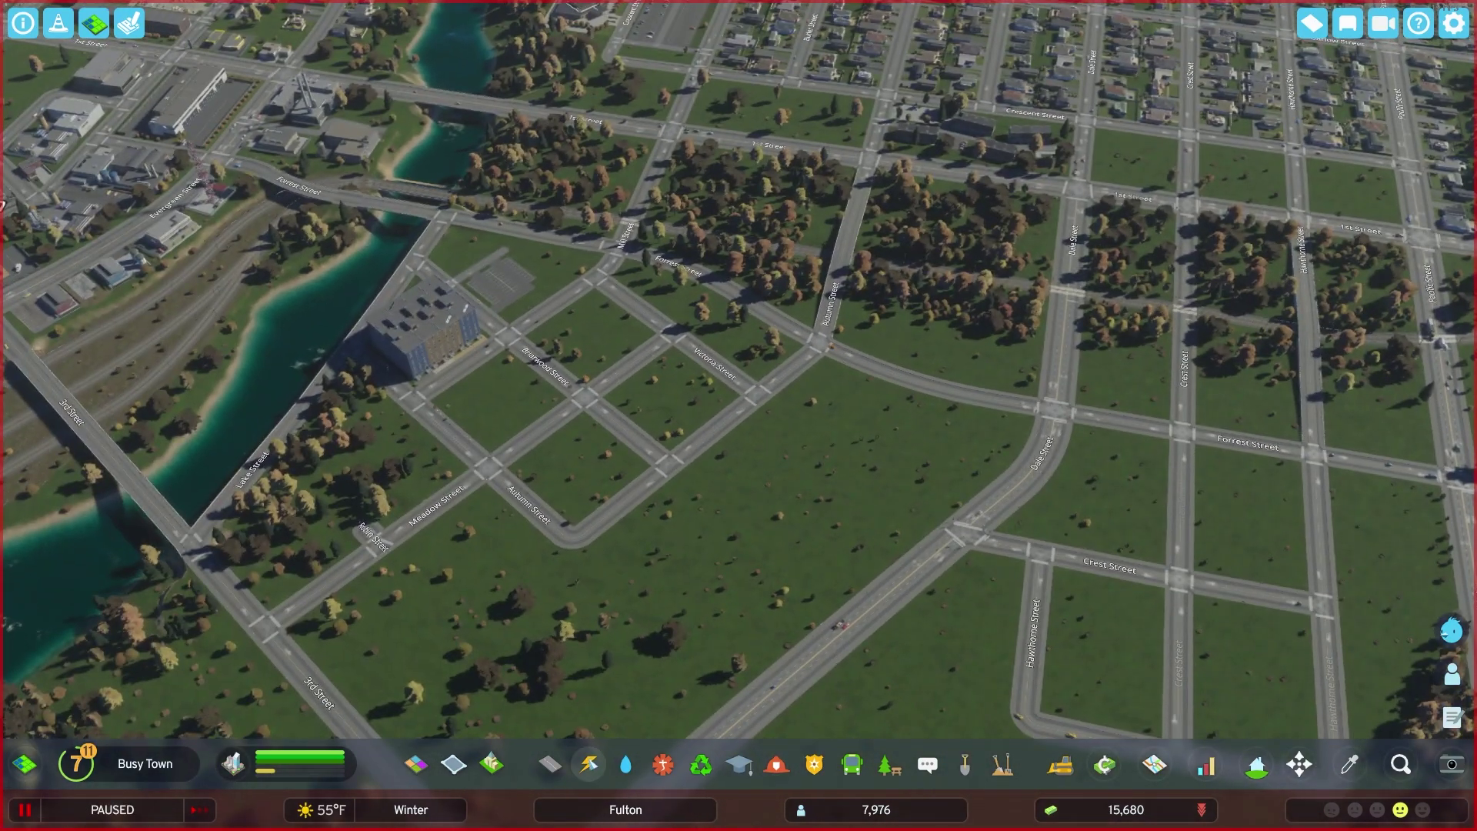
Step: Examine the electricity network around the Autumn Street and Forrest Street junction in the electricity view, and close that view
{"action": "left_click", "coordinate": [589, 764]}
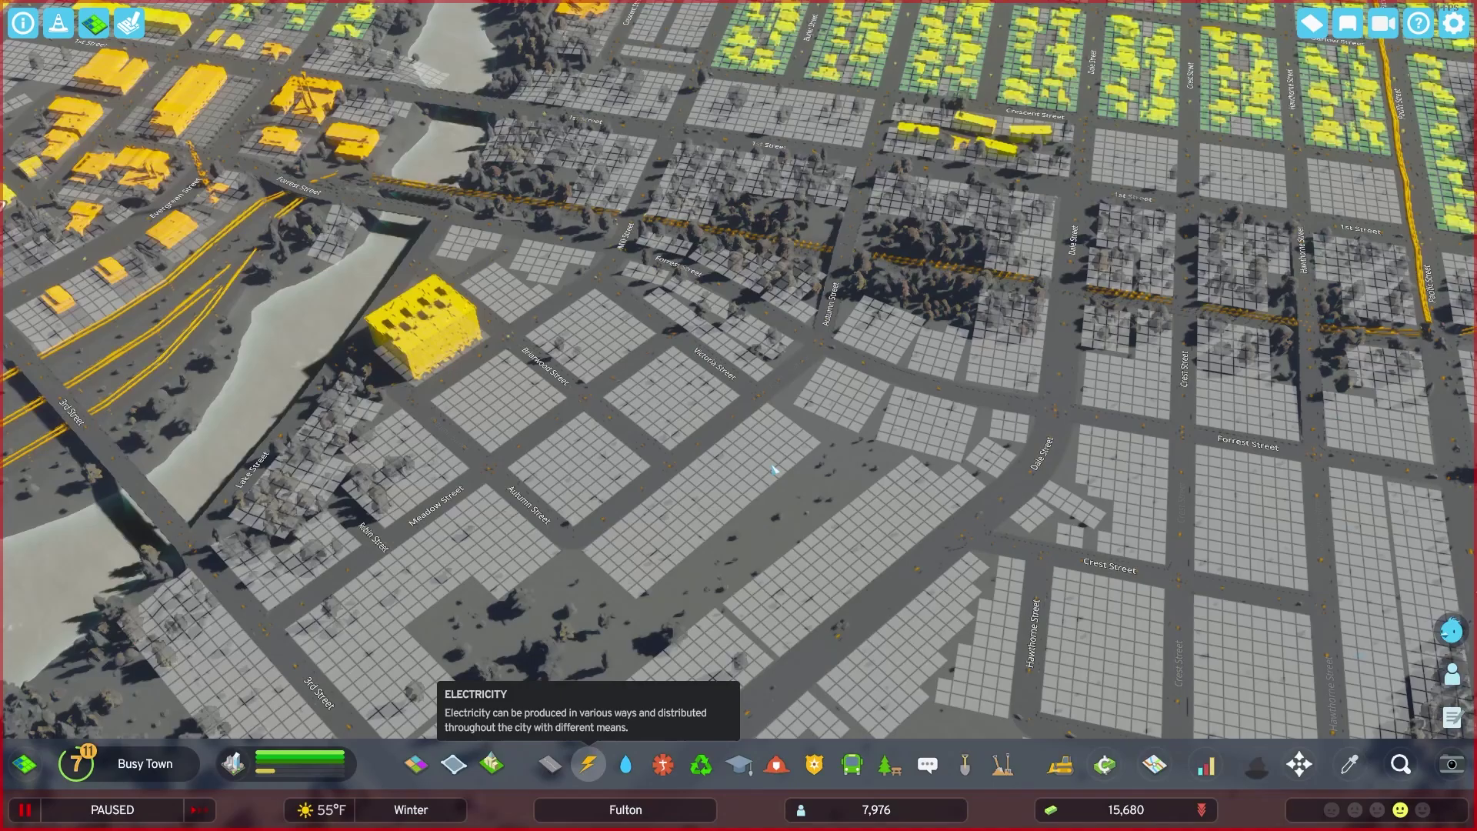
{"action": "key", "text": "w"}
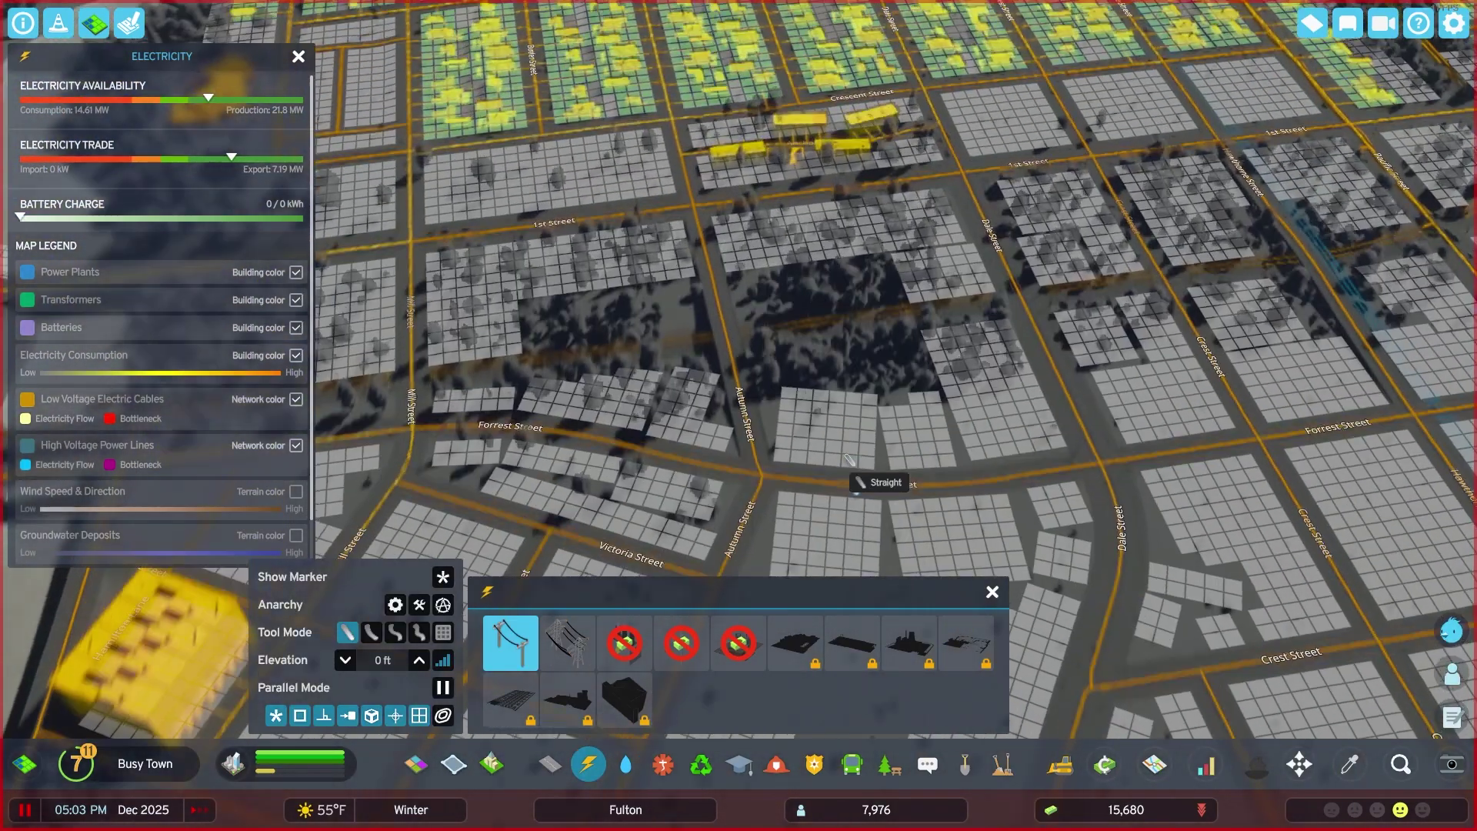
{"action": "scroll", "coordinate": [845, 454], "scroll_direction": "up", "scroll_amount": 1}
{"action": "scroll", "coordinate": [850, 478], "scroll_direction": "up", "scroll_amount": 1}
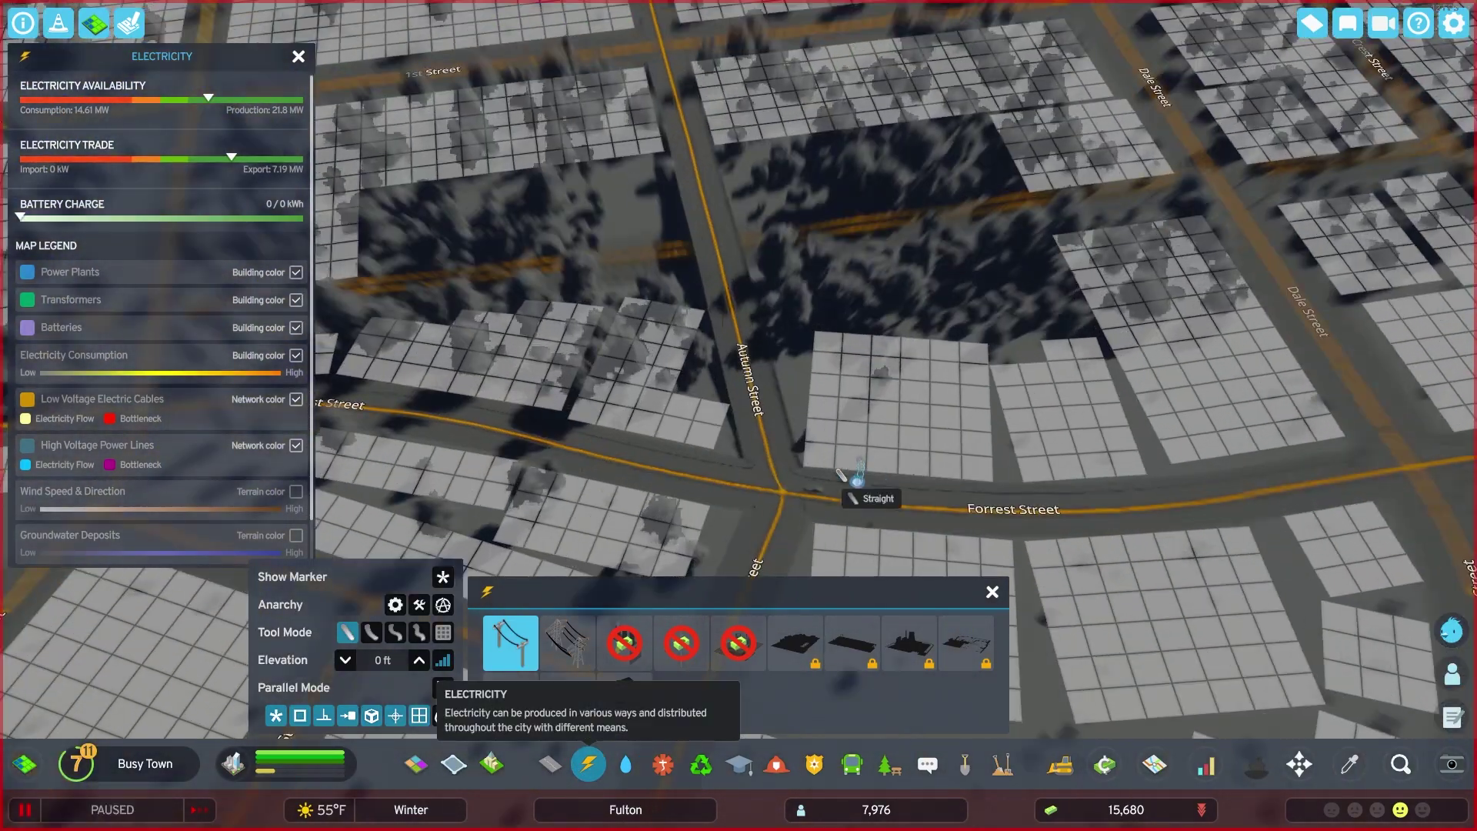
{"action": "key", "text": "q"}
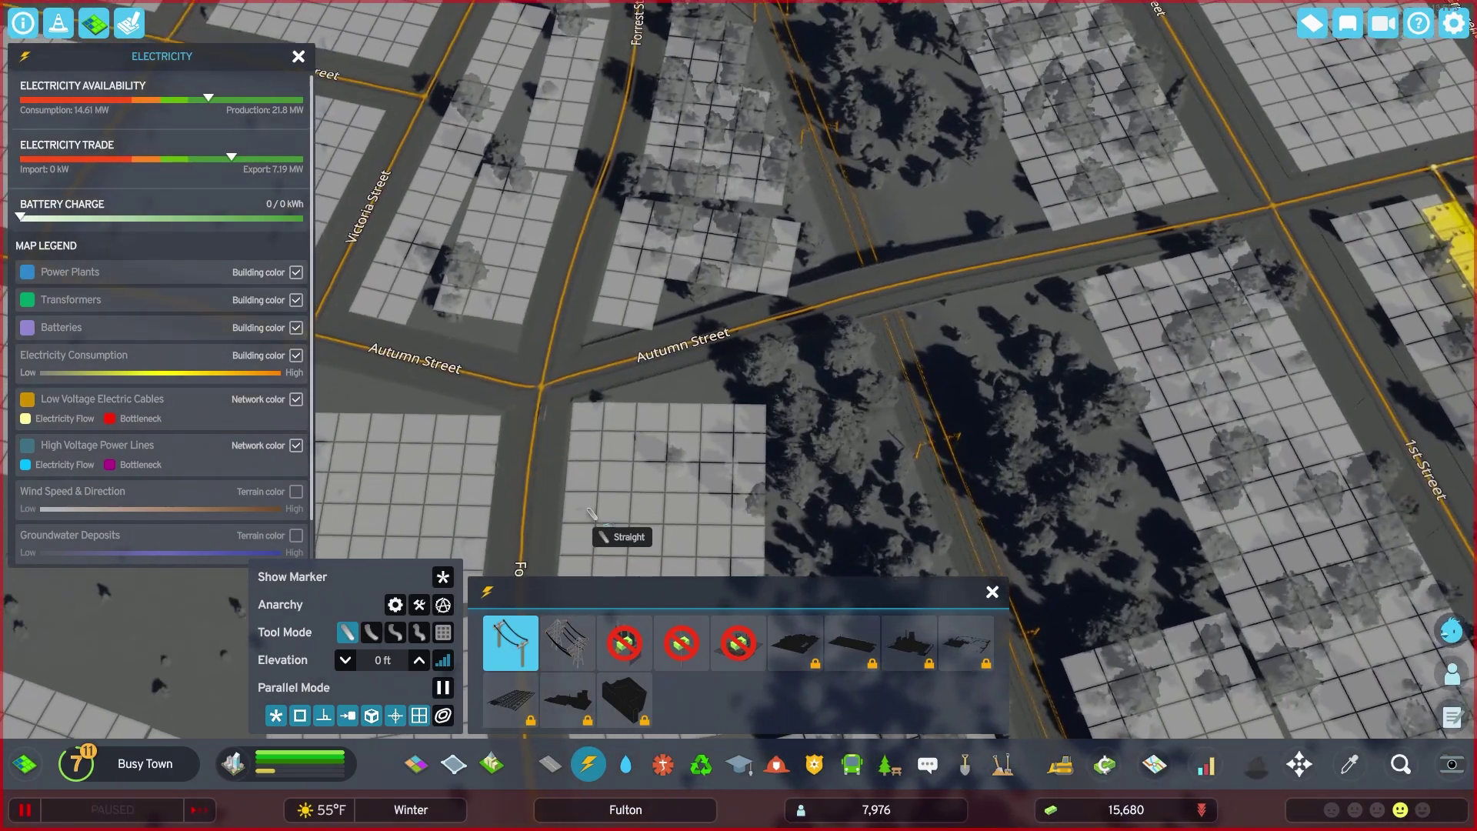
{"action": "key", "text": "e"}
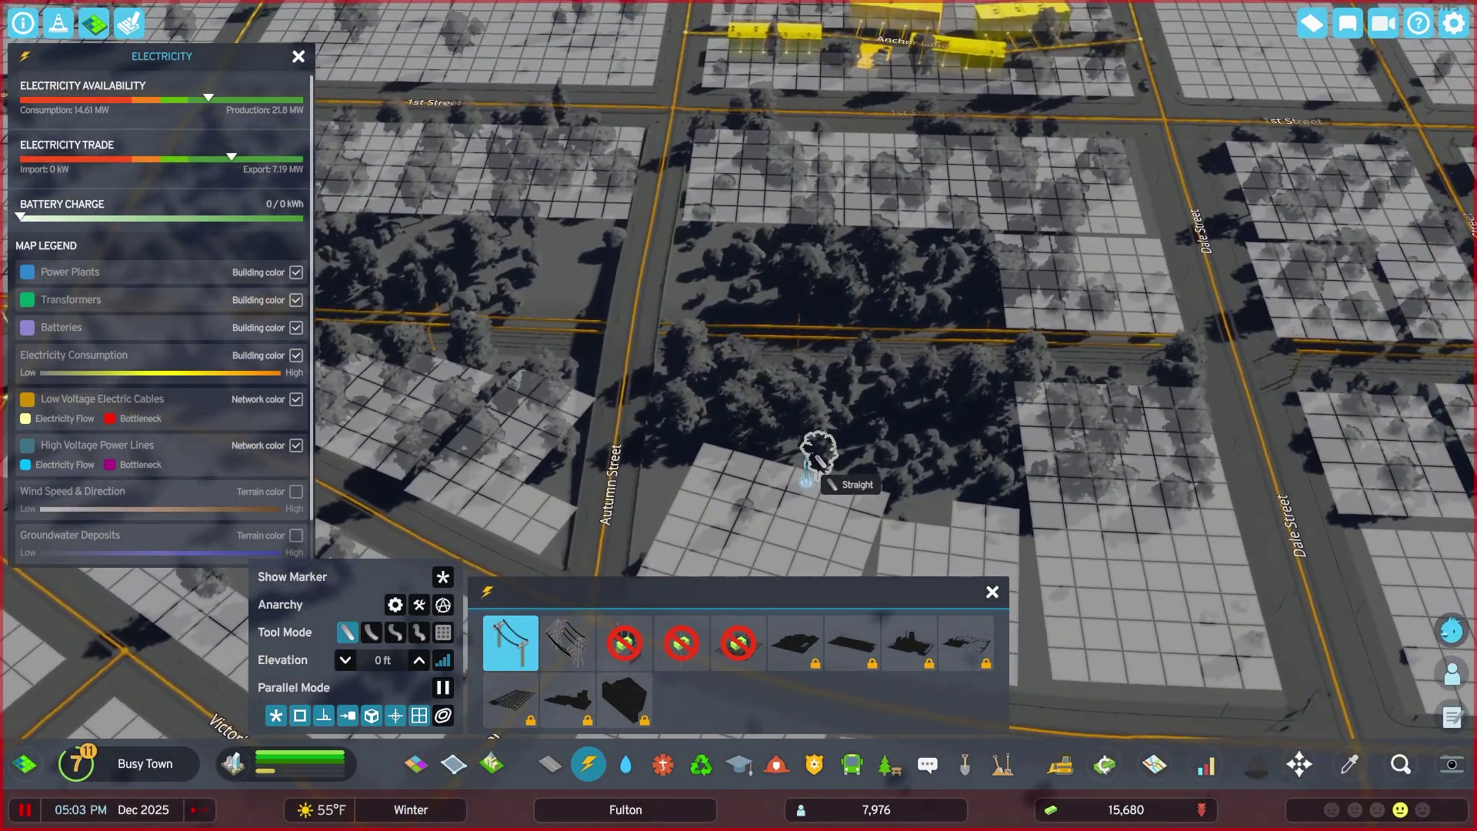
{"action": "key", "text": "Escape"}
{"action": "scroll", "coordinate": [824, 523], "scroll_direction": "down", "scroll_amount": 6}
{"action": "key", "text": "space"}
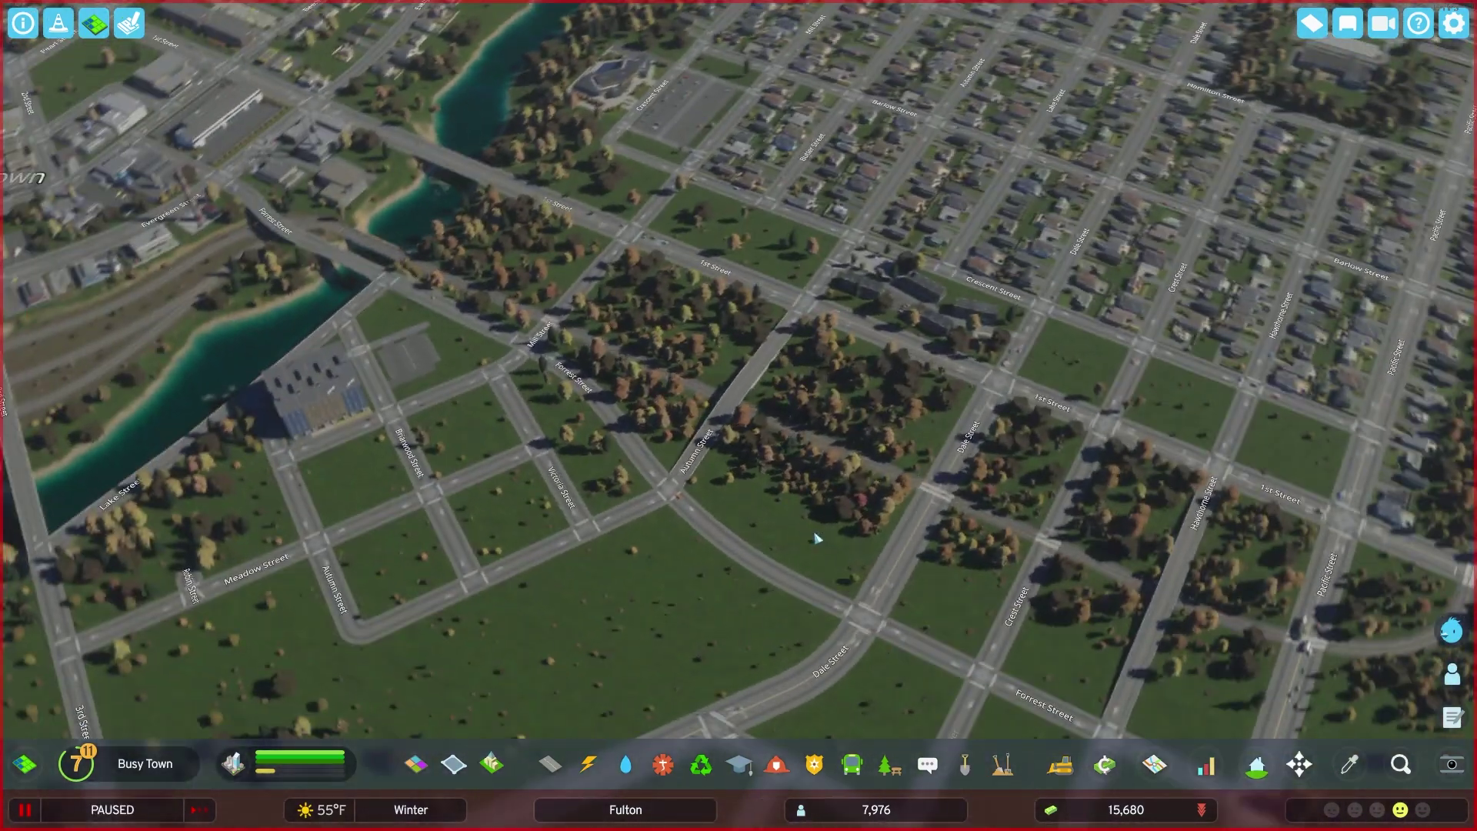
Step: Bulldoze the Autumn Street bridge section that crosses the railway tracks
{"action": "left_click_drag", "start_coordinate": [817, 539], "coordinate": [655, 499]}
{"action": "key", "text": "q"}
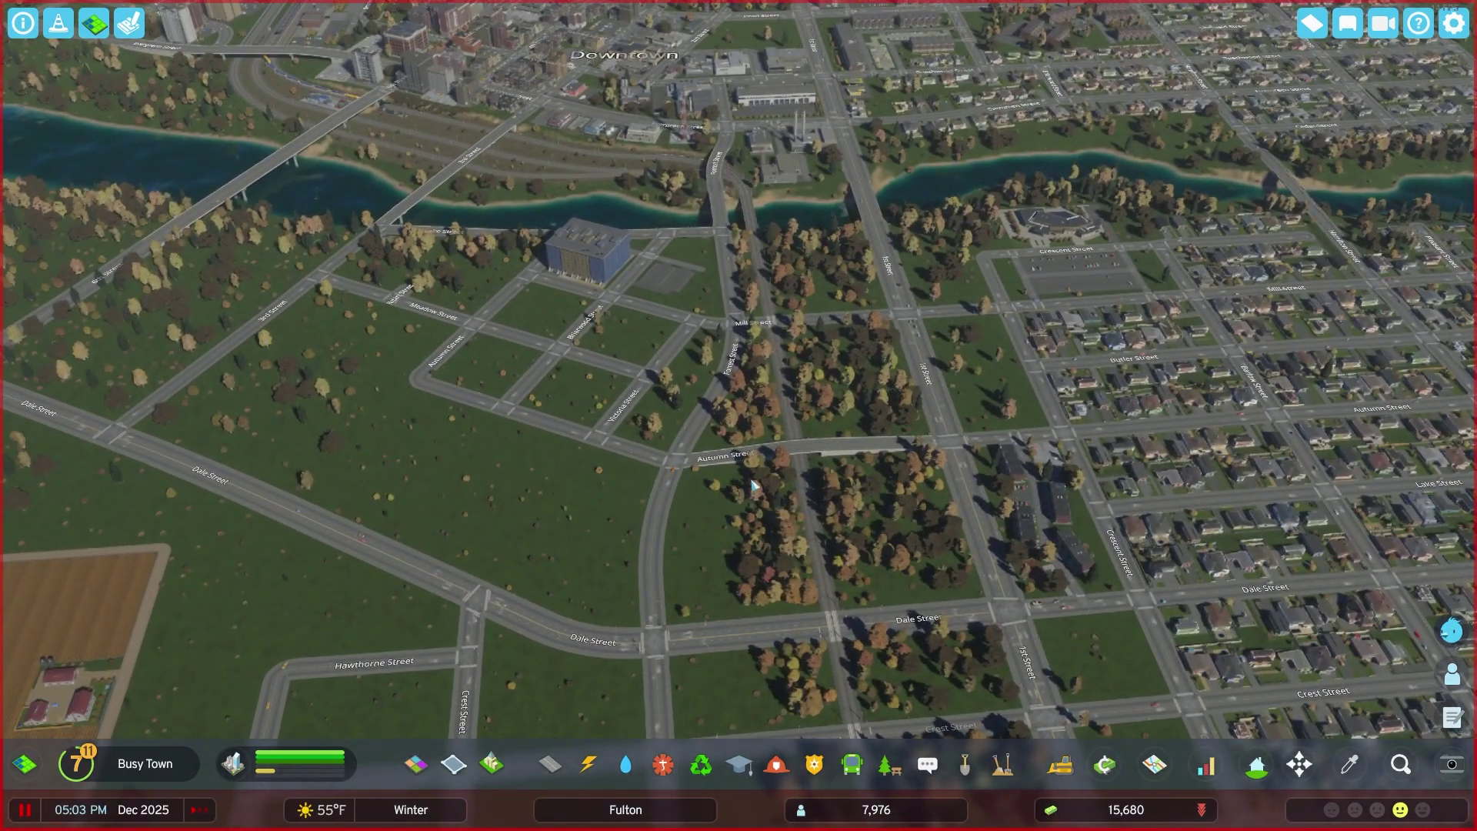
{"action": "key", "text": "q"}
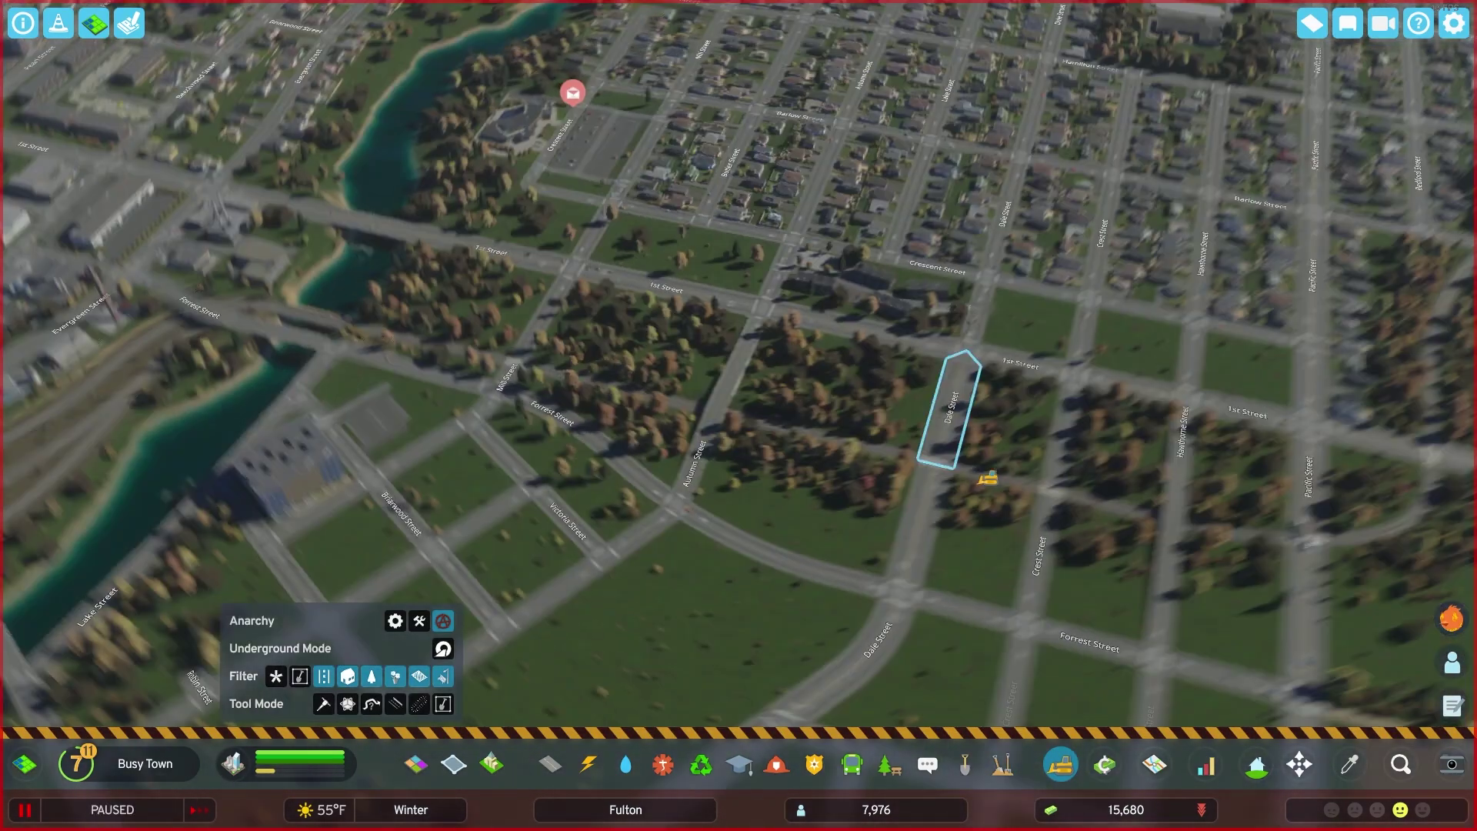
{"action": "scroll", "coordinate": [788, 492], "scroll_direction": "up", "scroll_amount": 5}
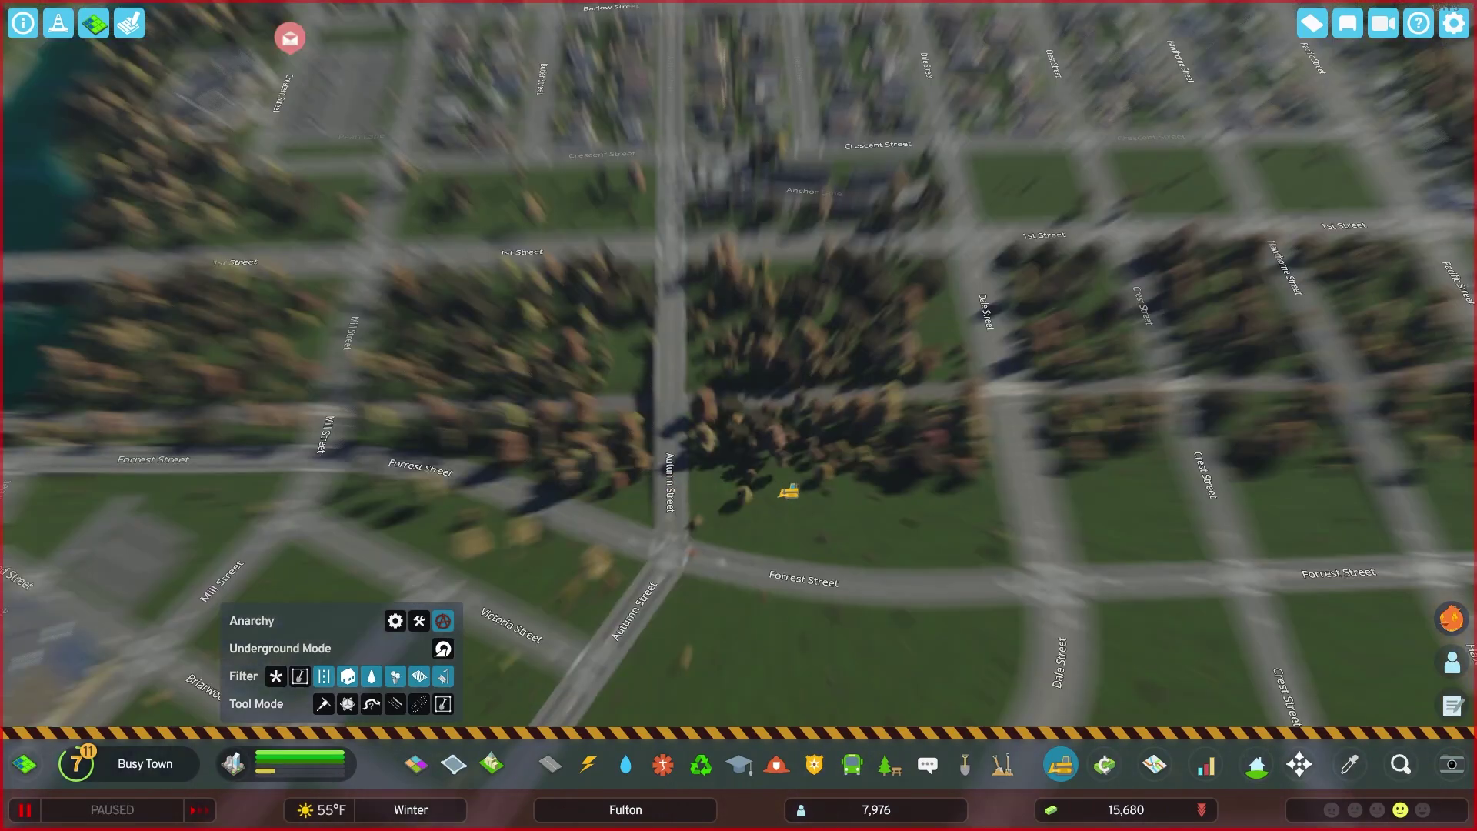
{"action": "left_click_drag", "start_coordinate": [798, 508], "coordinate": [639, 484]}
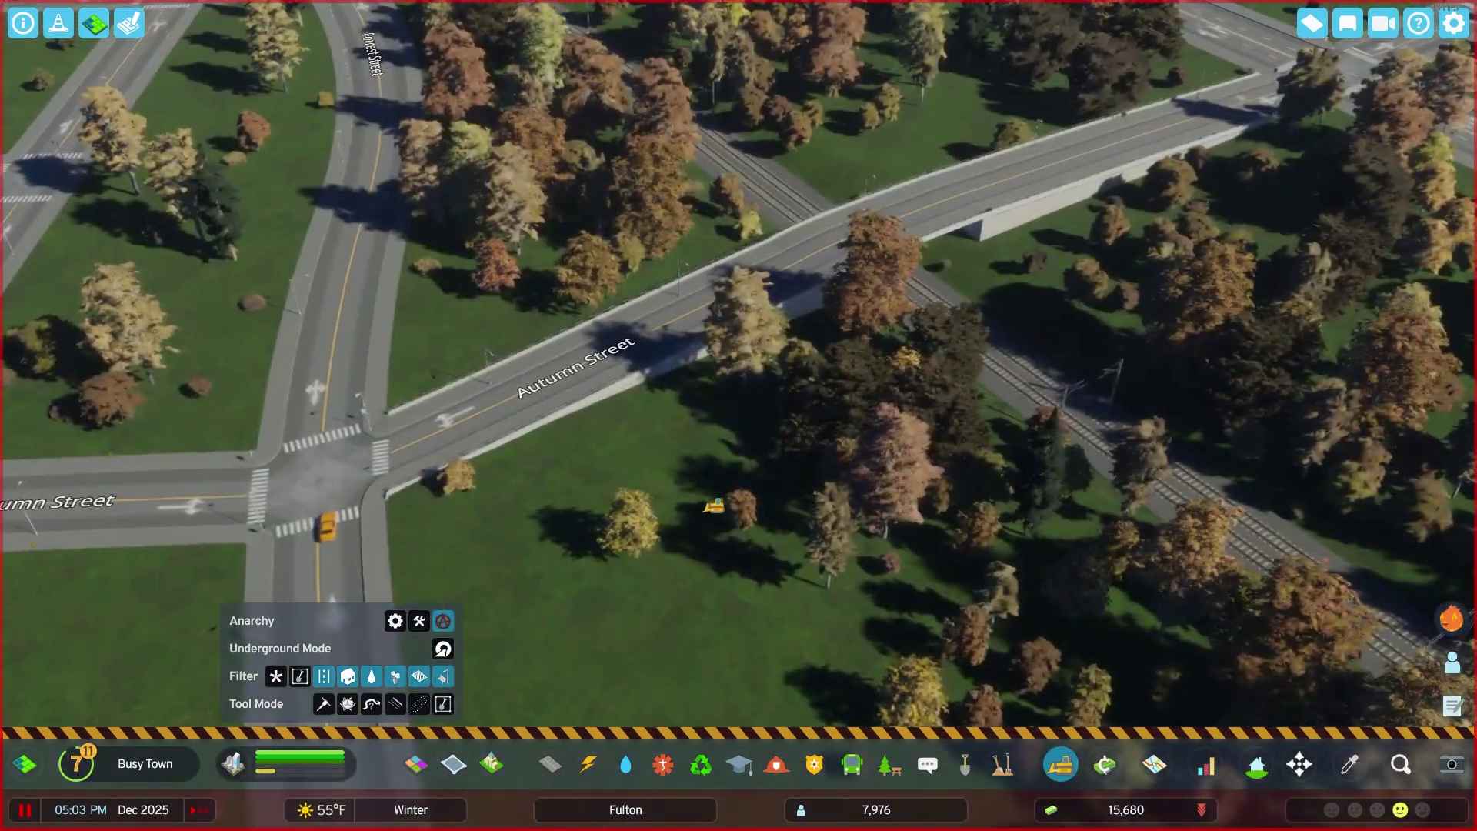
{"action": "key", "text": "q"}
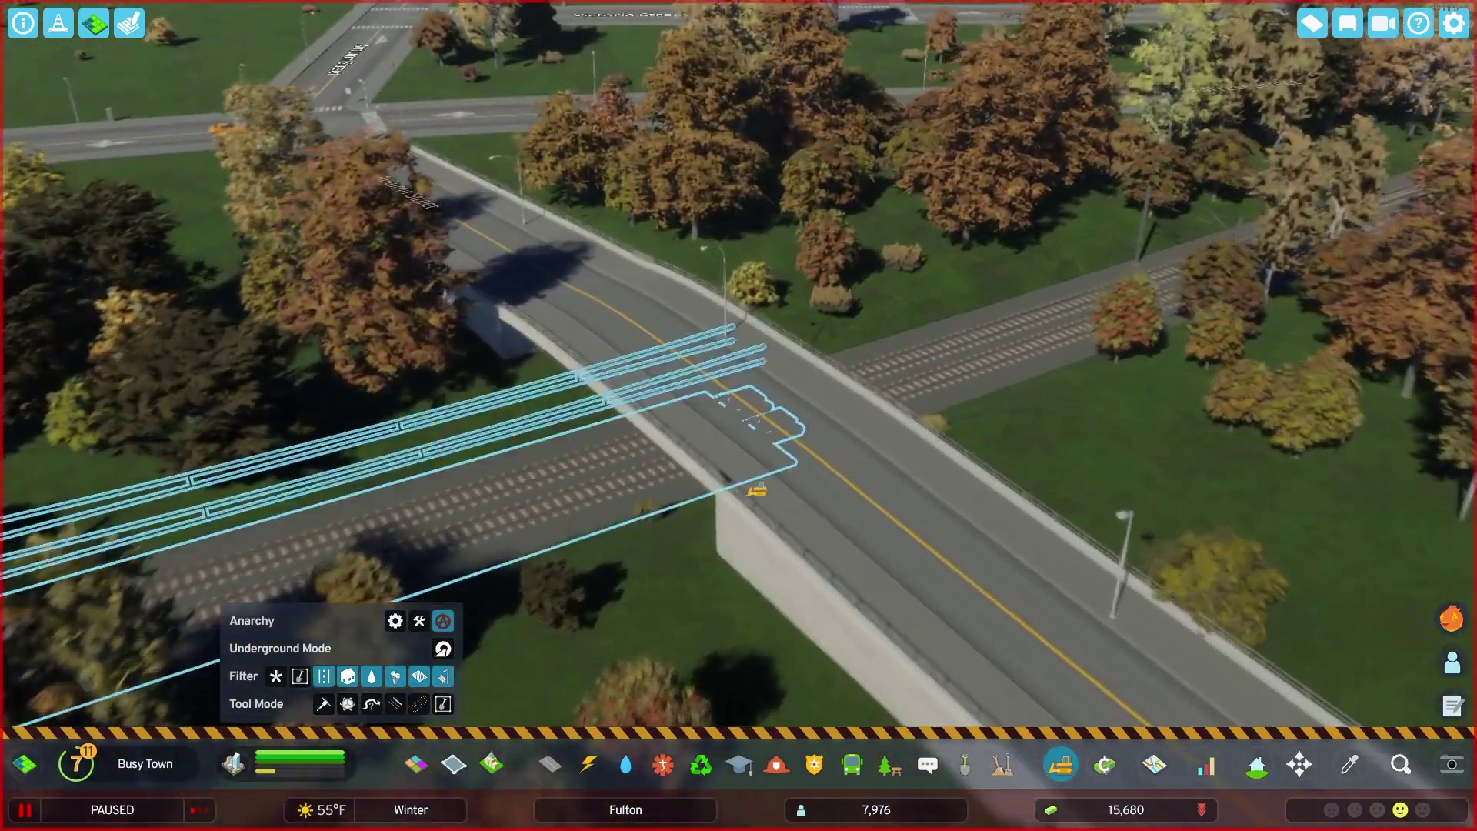
{"action": "left_click_drag", "start_coordinate": [752, 493], "coordinate": [1051, 452]}
{"action": "scroll", "coordinate": [1016, 450], "scroll_direction": "down", "scroll_amount": 5}
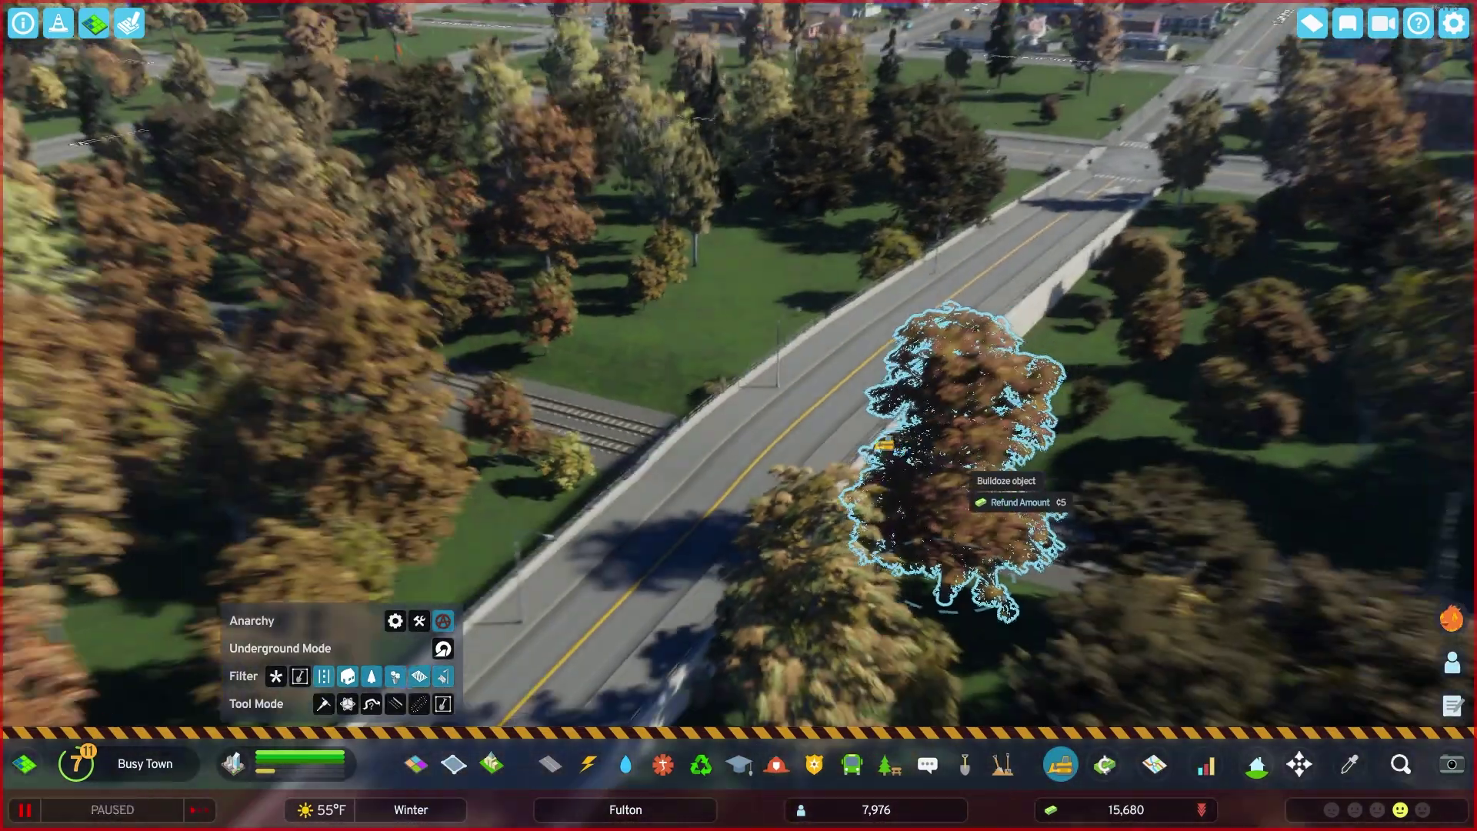
{"action": "left_click_drag", "start_coordinate": [861, 438], "coordinate": [1018, 504]}
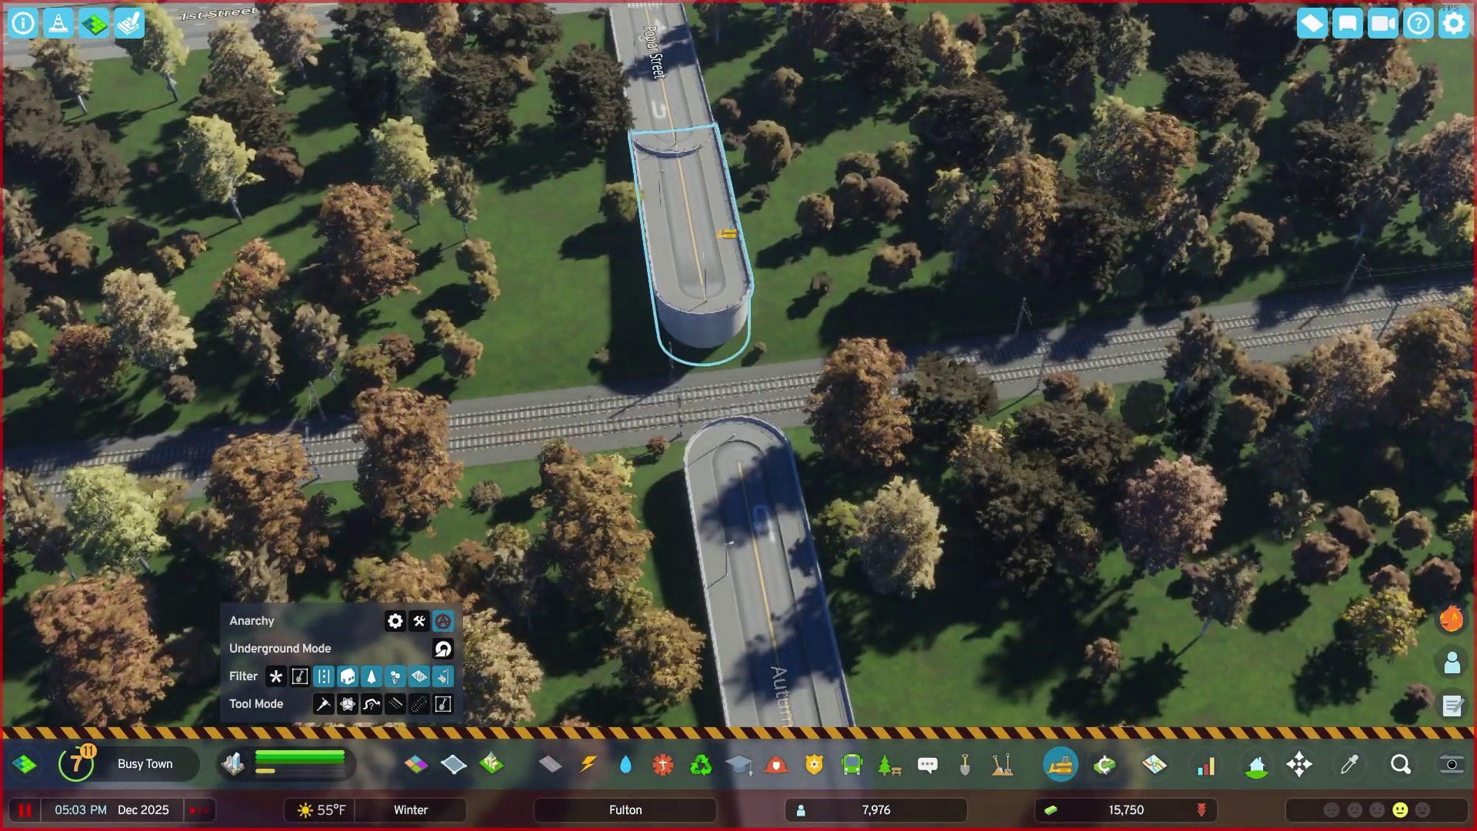
Step: Bulldoze the remaining Autumn Street ramp sections on both sides of the railway, between 1st Street and Forrest Street
{"action": "left_click", "coordinate": [727, 233]}
{"action": "key", "text": "w"}
{"action": "left_click", "coordinate": [670, 280]}
{"action": "key", "text": "s"}
{"action": "scroll", "coordinate": [781, 336], "scroll_direction": "down", "scroll_amount": 3}
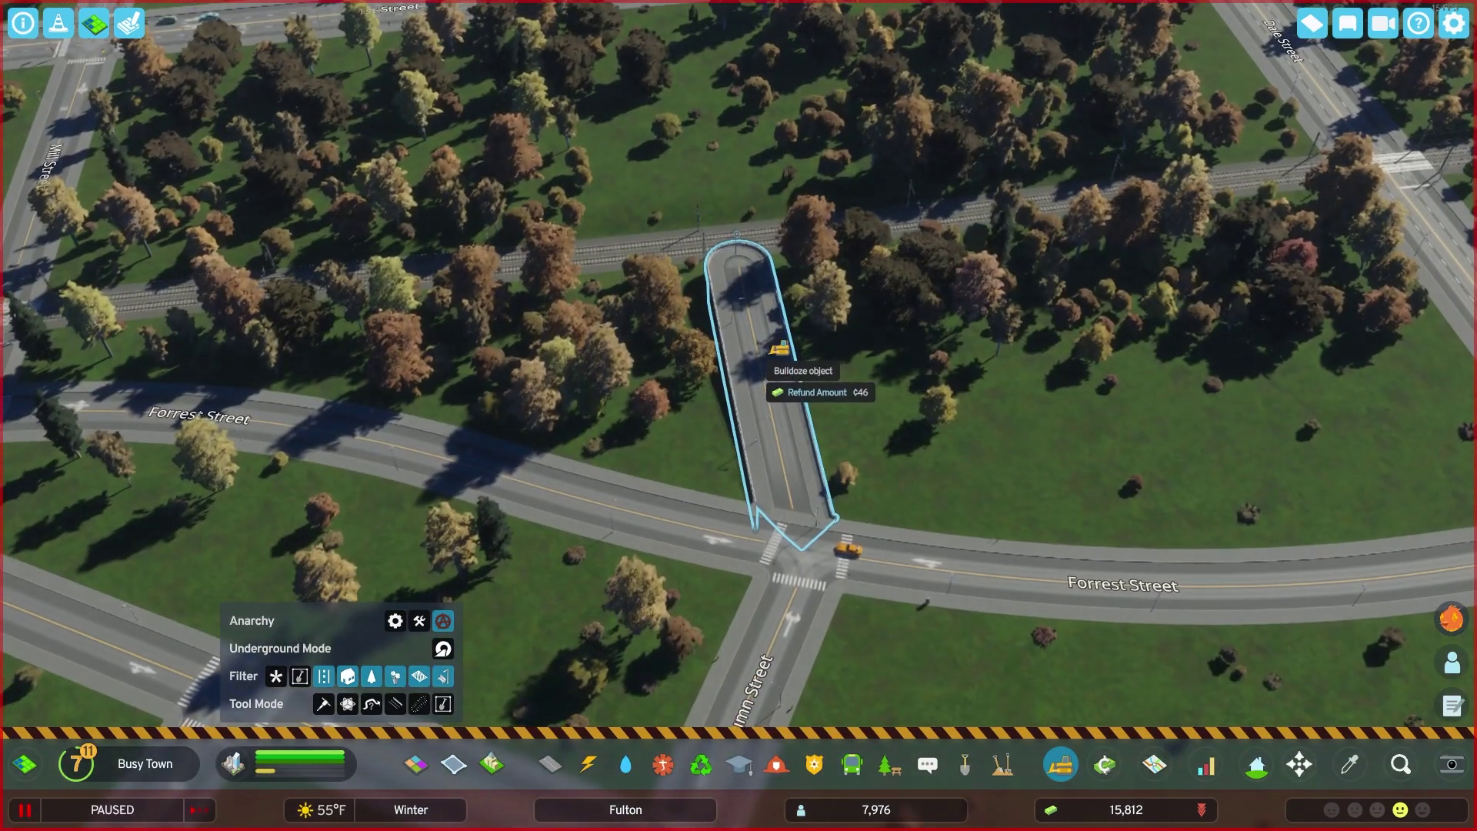
{"action": "left_click", "coordinate": [779, 348]}
{"action": "scroll", "coordinate": [780, 349], "scroll_direction": "down", "scroll_amount": 5}
{"action": "key", "text": "q"}
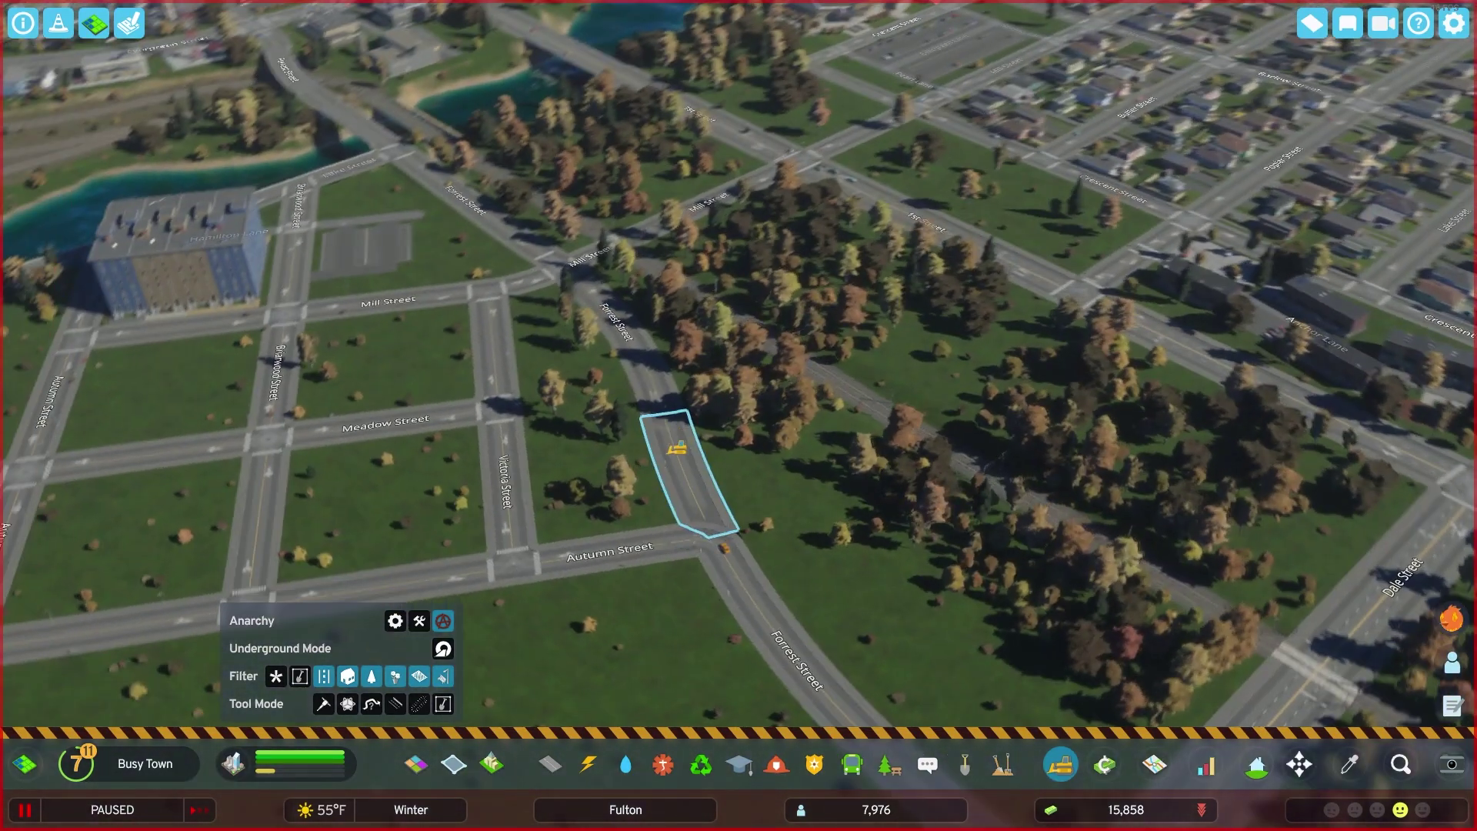
{"action": "key", "text": "Escape"}
Step: Save the city locally over the existing "test" savegame and accept the overwrite
{"action": "key", "text": "Escape"}
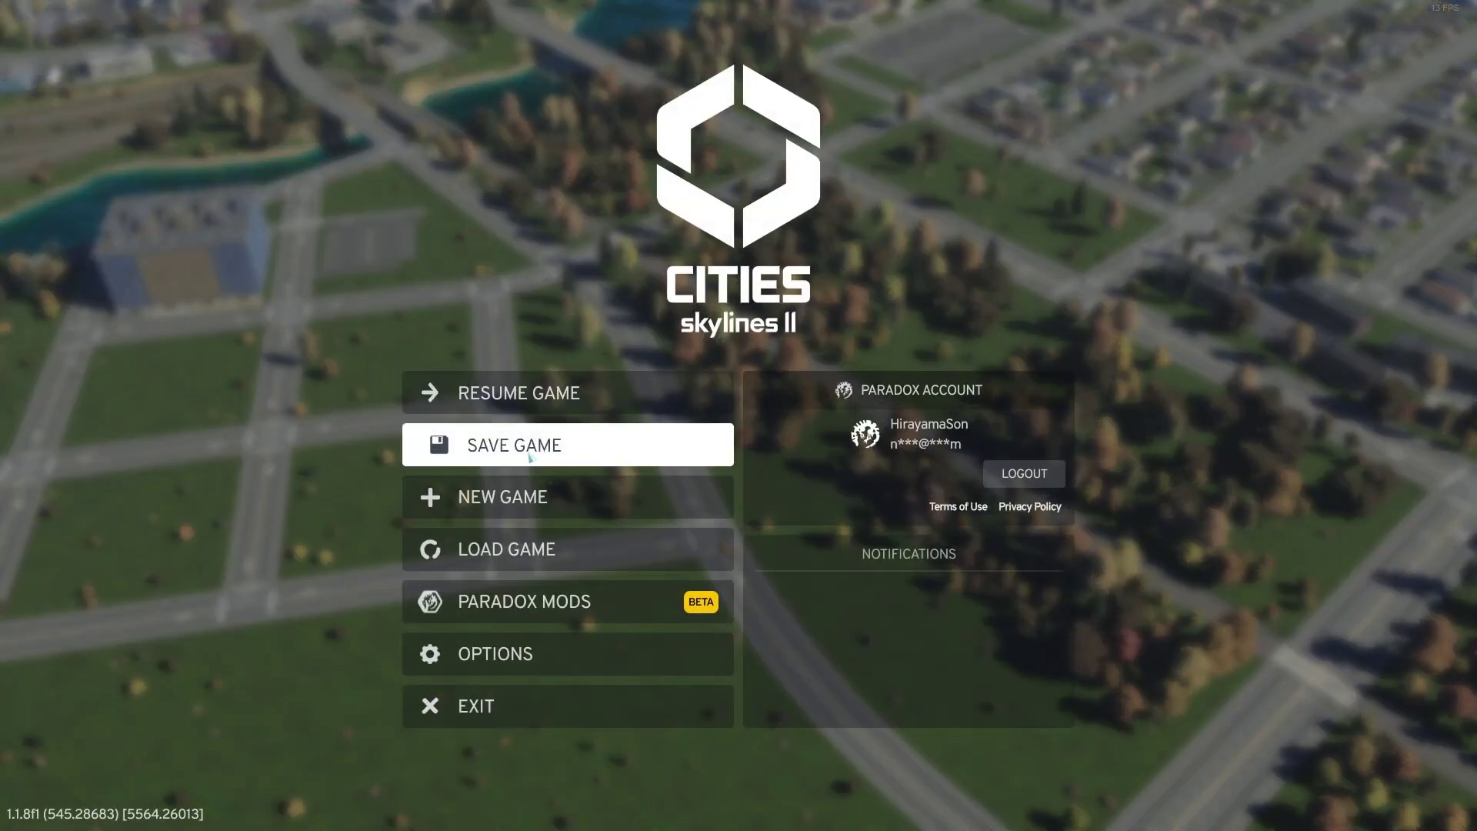
{"action": "left_click", "coordinate": [529, 446]}
{"action": "left_click", "coordinate": [231, 168]}
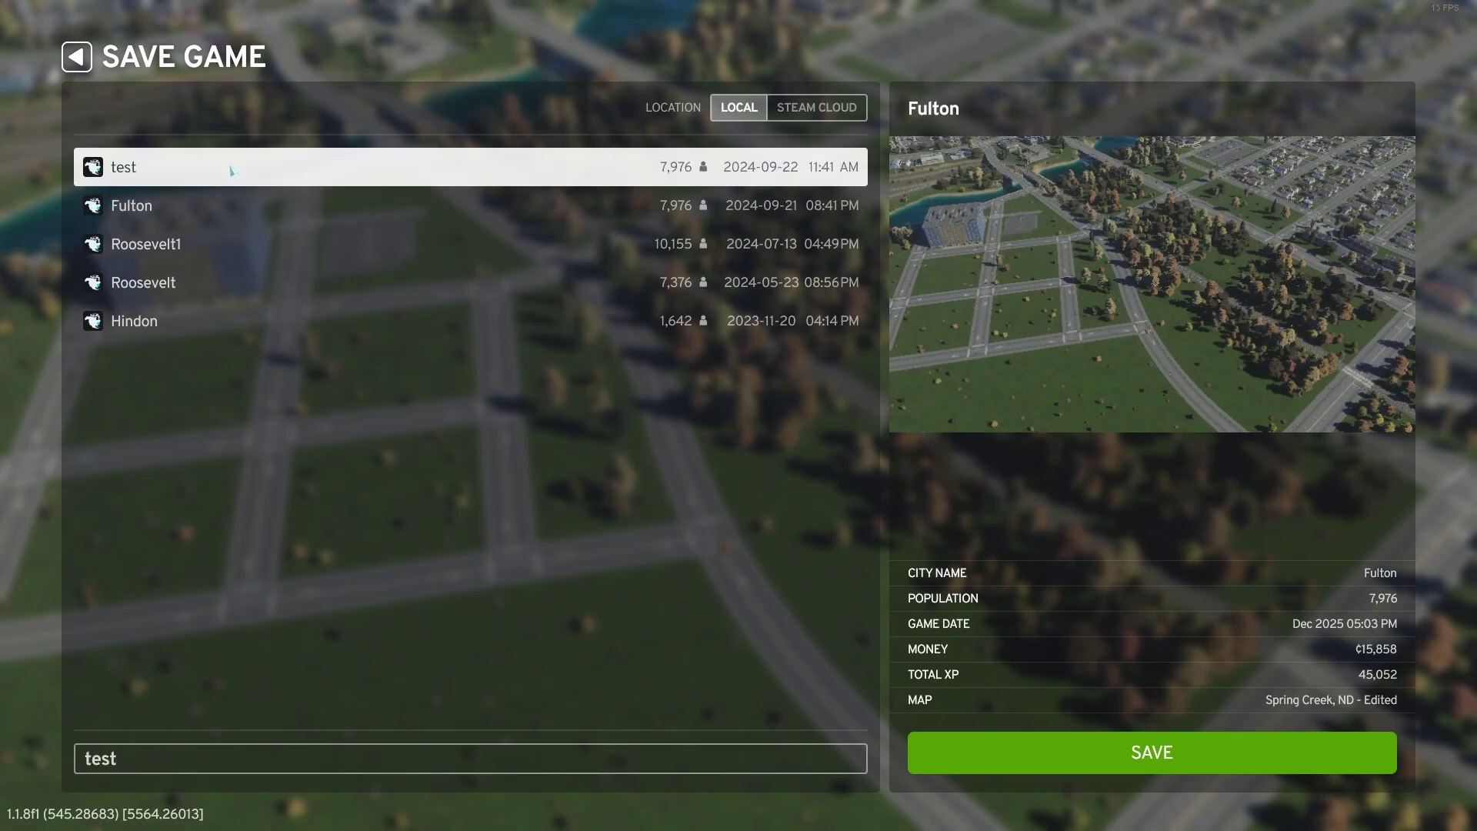
{"action": "left_click", "coordinate": [1037, 760]}
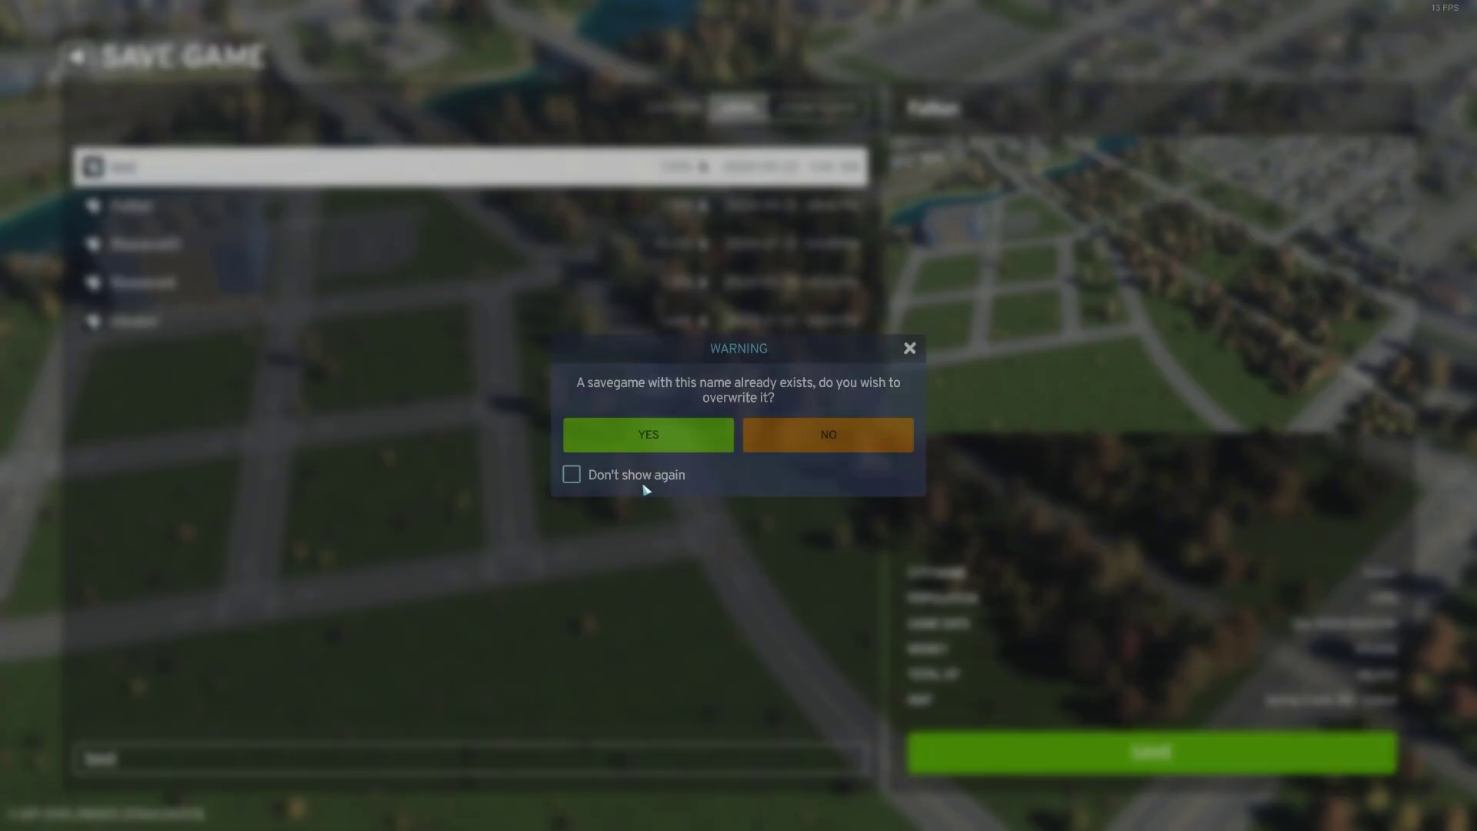
{"action": "left_click", "coordinate": [612, 439]}
Step: Leave the save screen and exit the game to the desktop
{"action": "key", "text": "Escape"}
{"action": "left_click", "coordinate": [539, 704]}
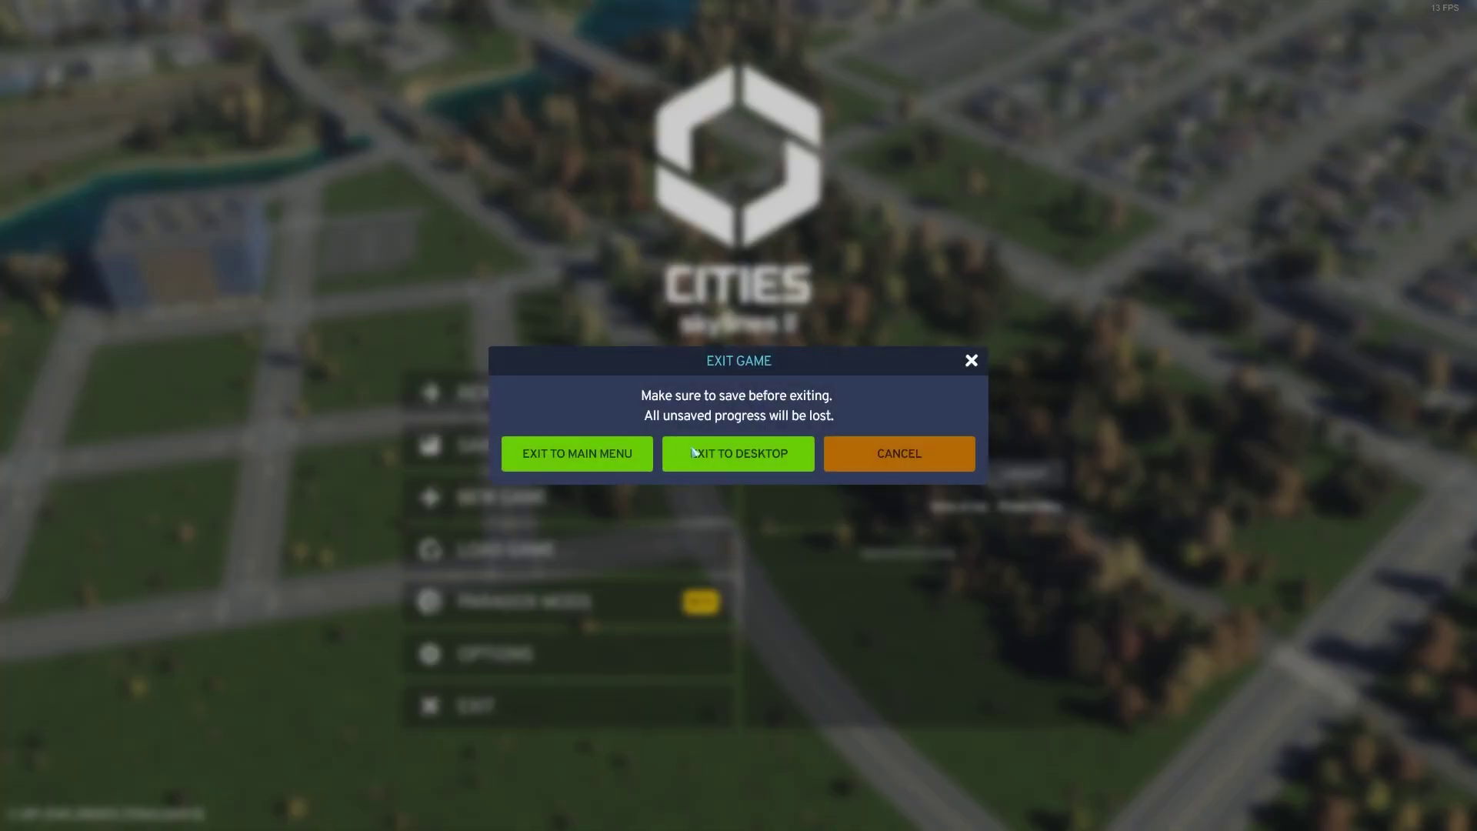
{"action": "left_click", "coordinate": [742, 452]}
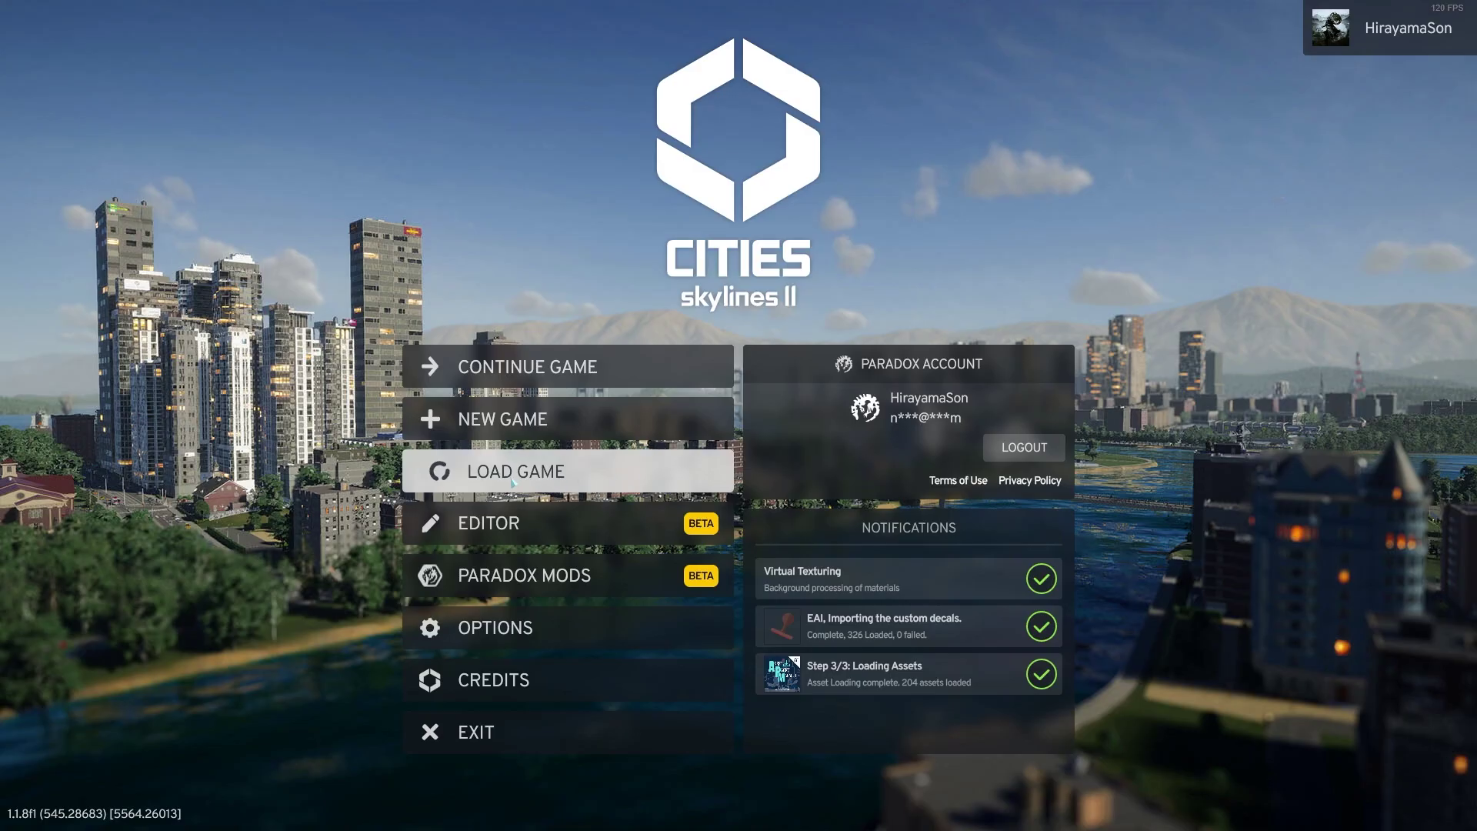
Step: Load the "test" savegame of the city Fulton
{"action": "left_click", "coordinate": [512, 482]}
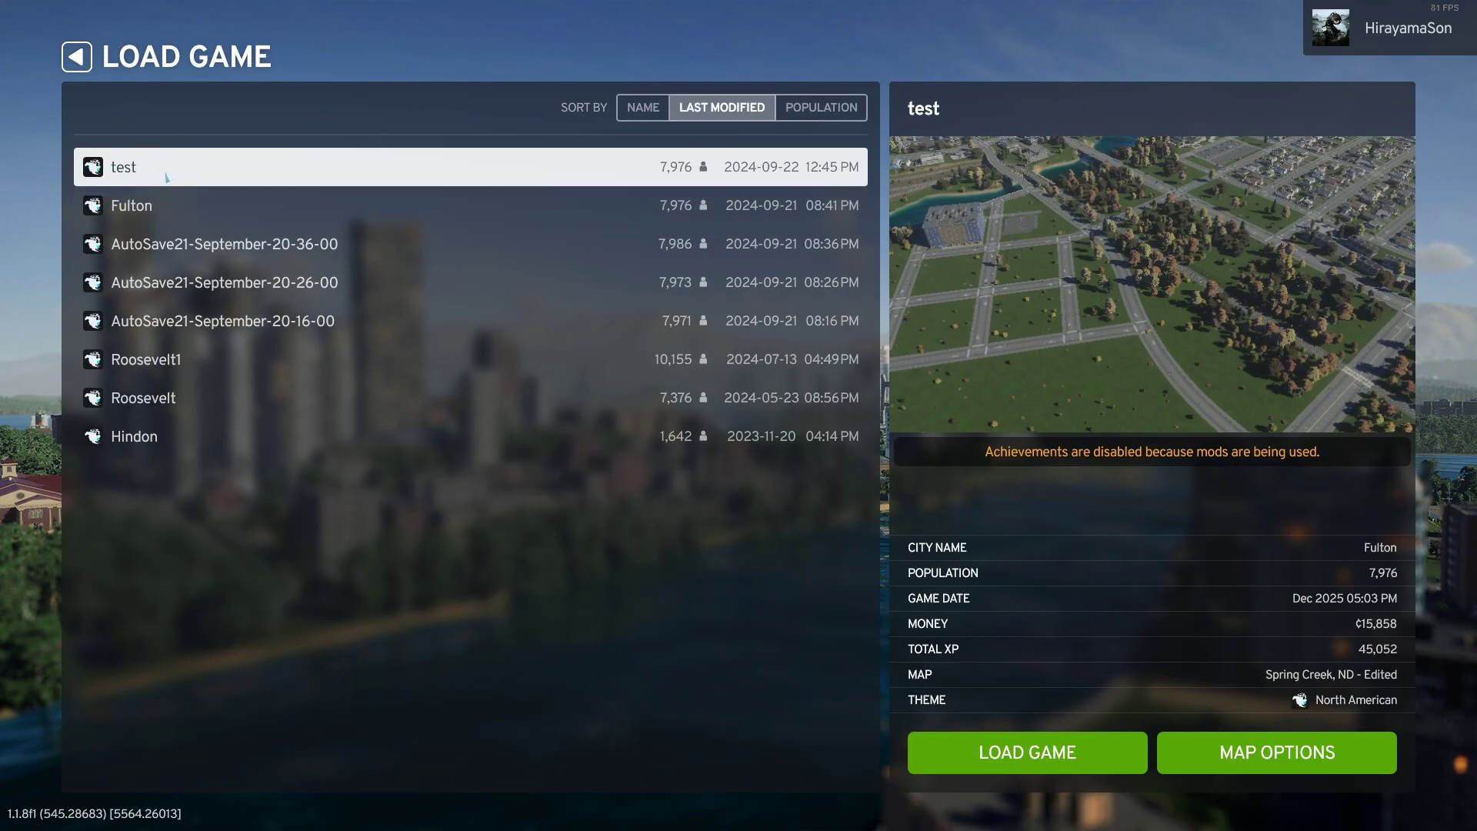
{"action": "left_click", "coordinate": [974, 747]}
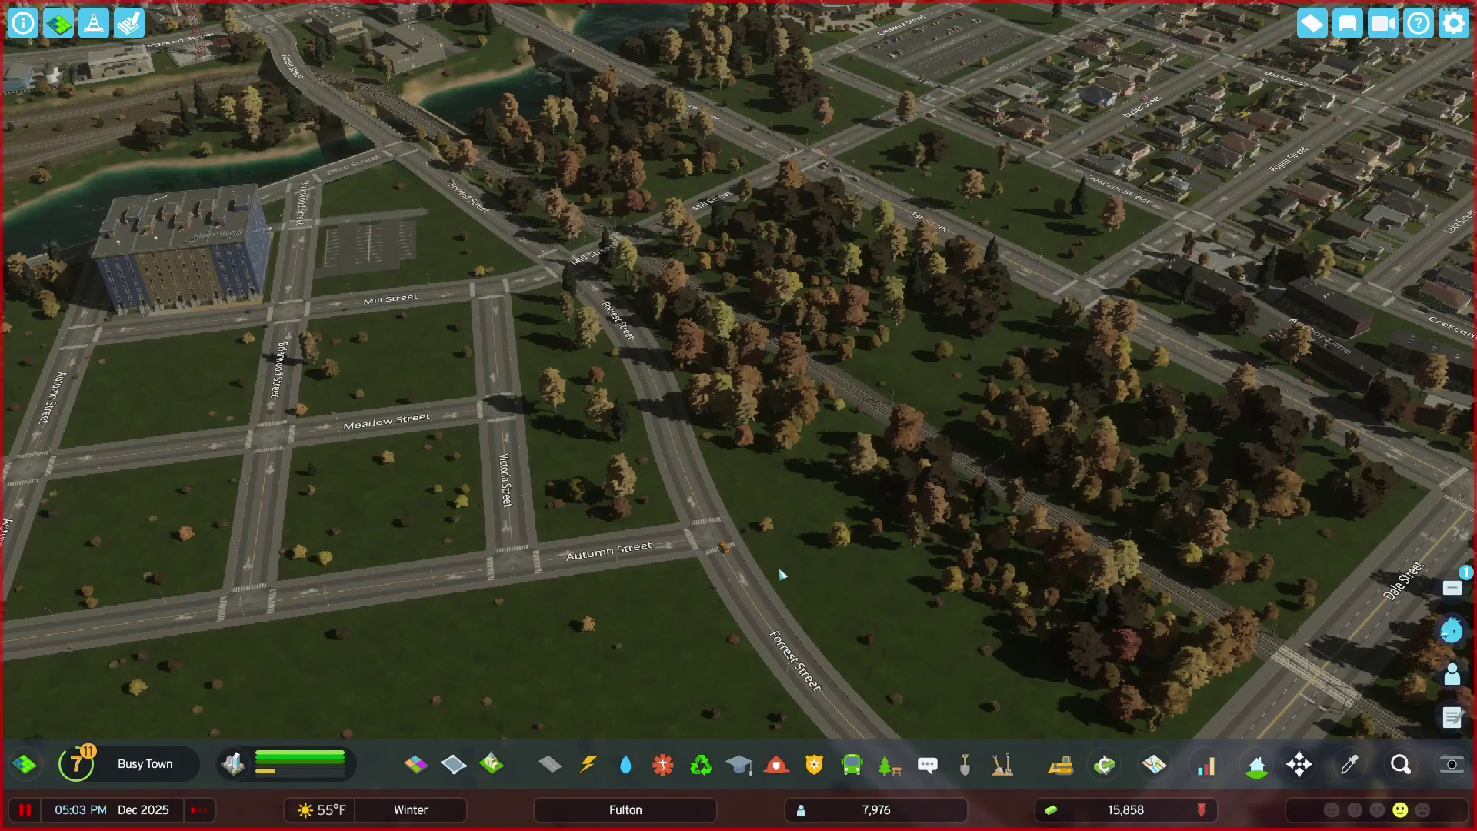
Step: Examine the area between Forrest Street and 1st Street where the Autumn Street crossing over the railway was removed
{"action": "left_click_drag", "start_coordinate": [798, 569], "coordinate": [904, 554]}
{"action": "scroll", "coordinate": [859, 523], "scroll_direction": "down", "scroll_amount": 2}
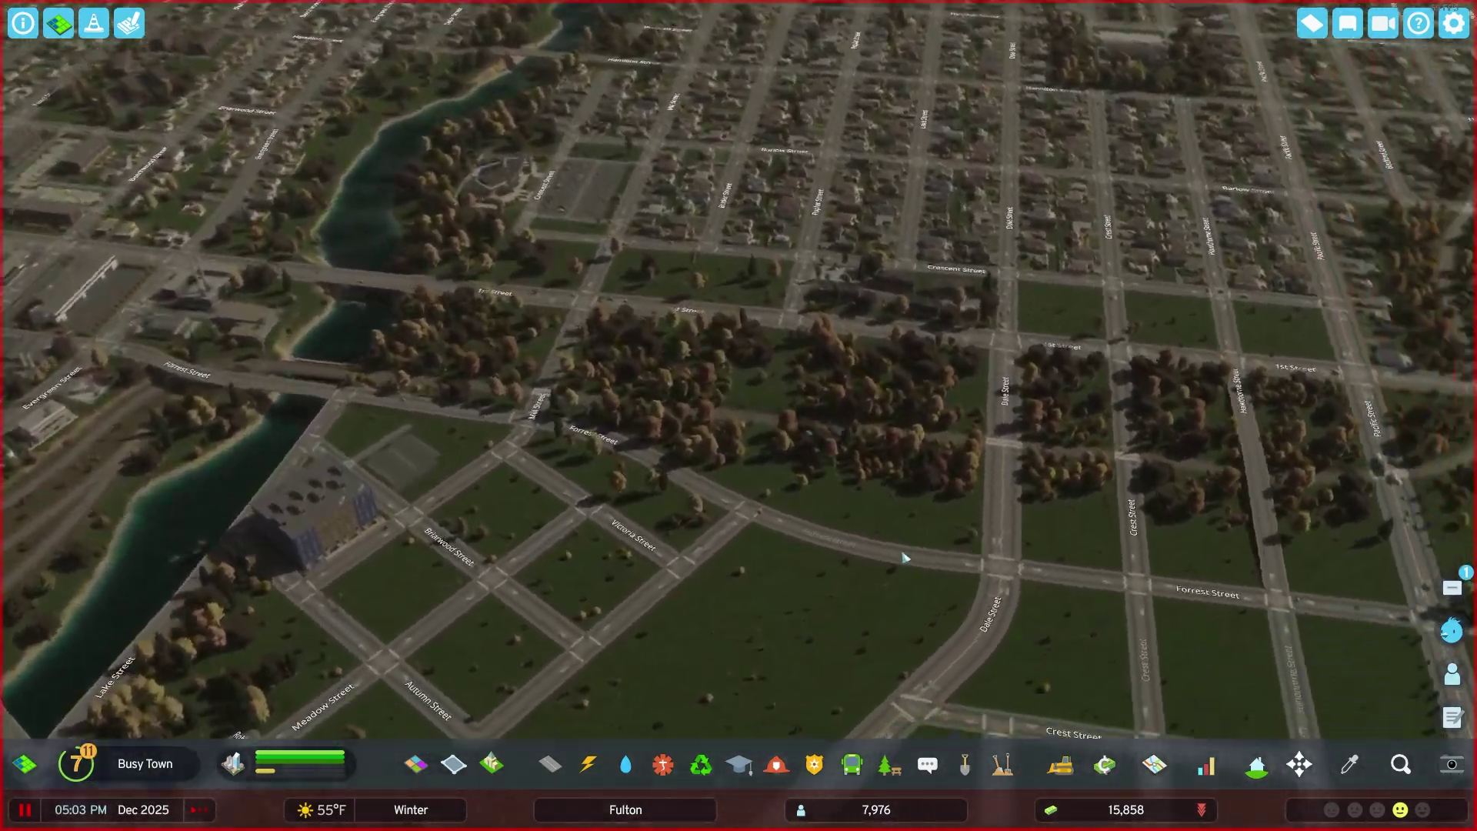
{"action": "key", "text": "w"}
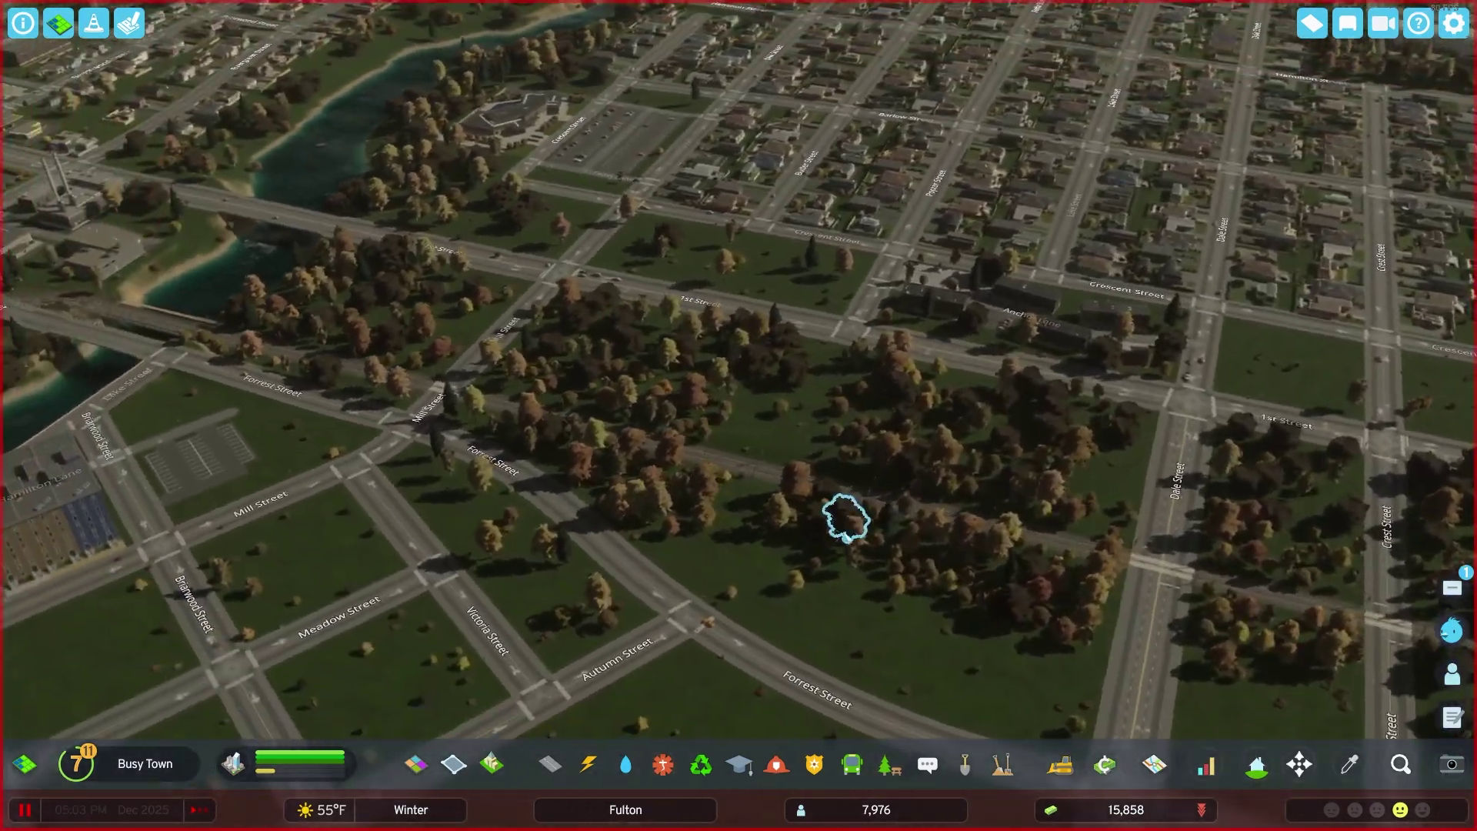
{"action": "key", "text": "q"}
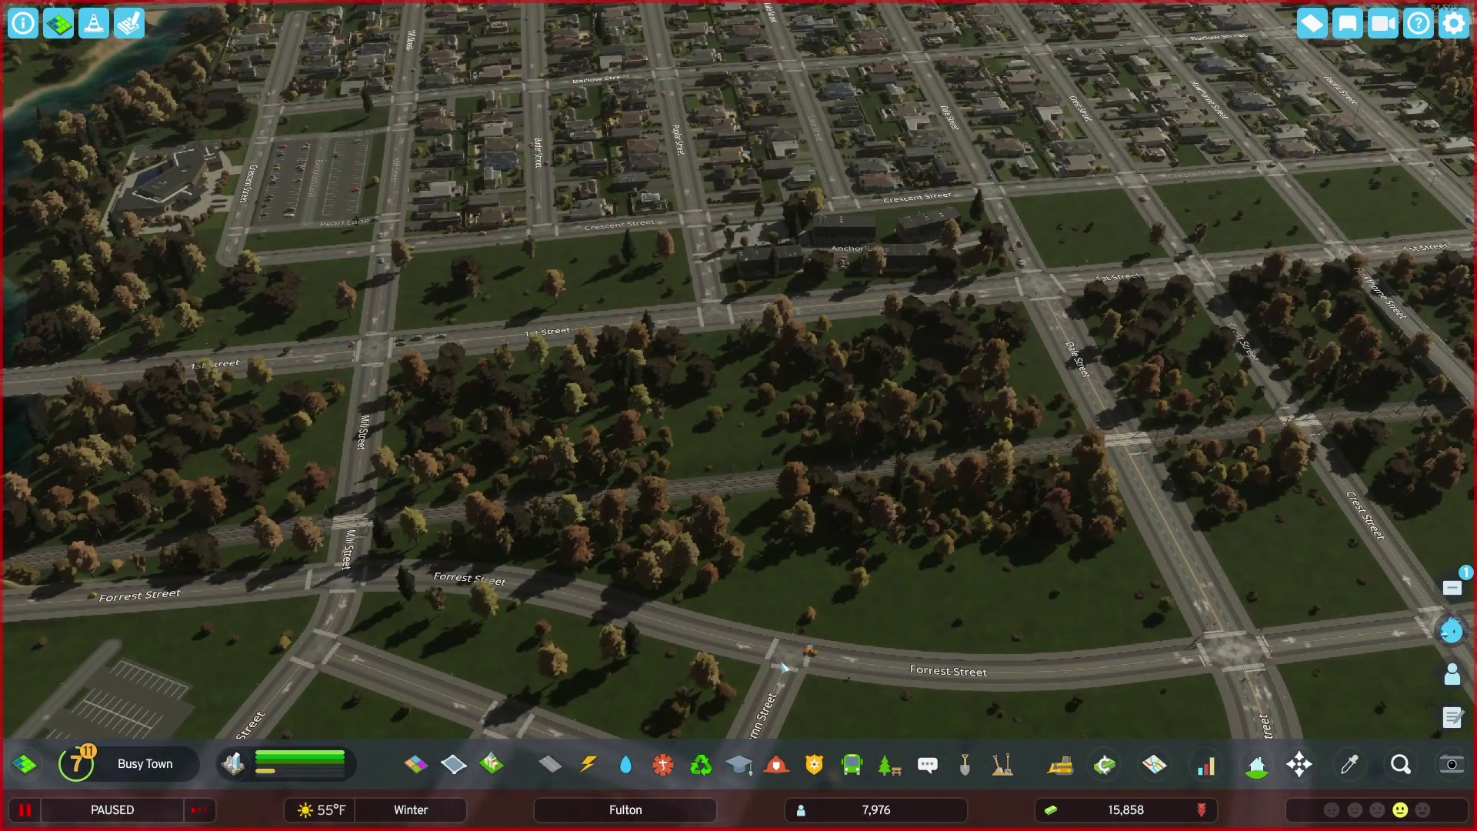
{"action": "left_click_drag", "start_coordinate": [783, 668], "coordinate": [702, 644]}
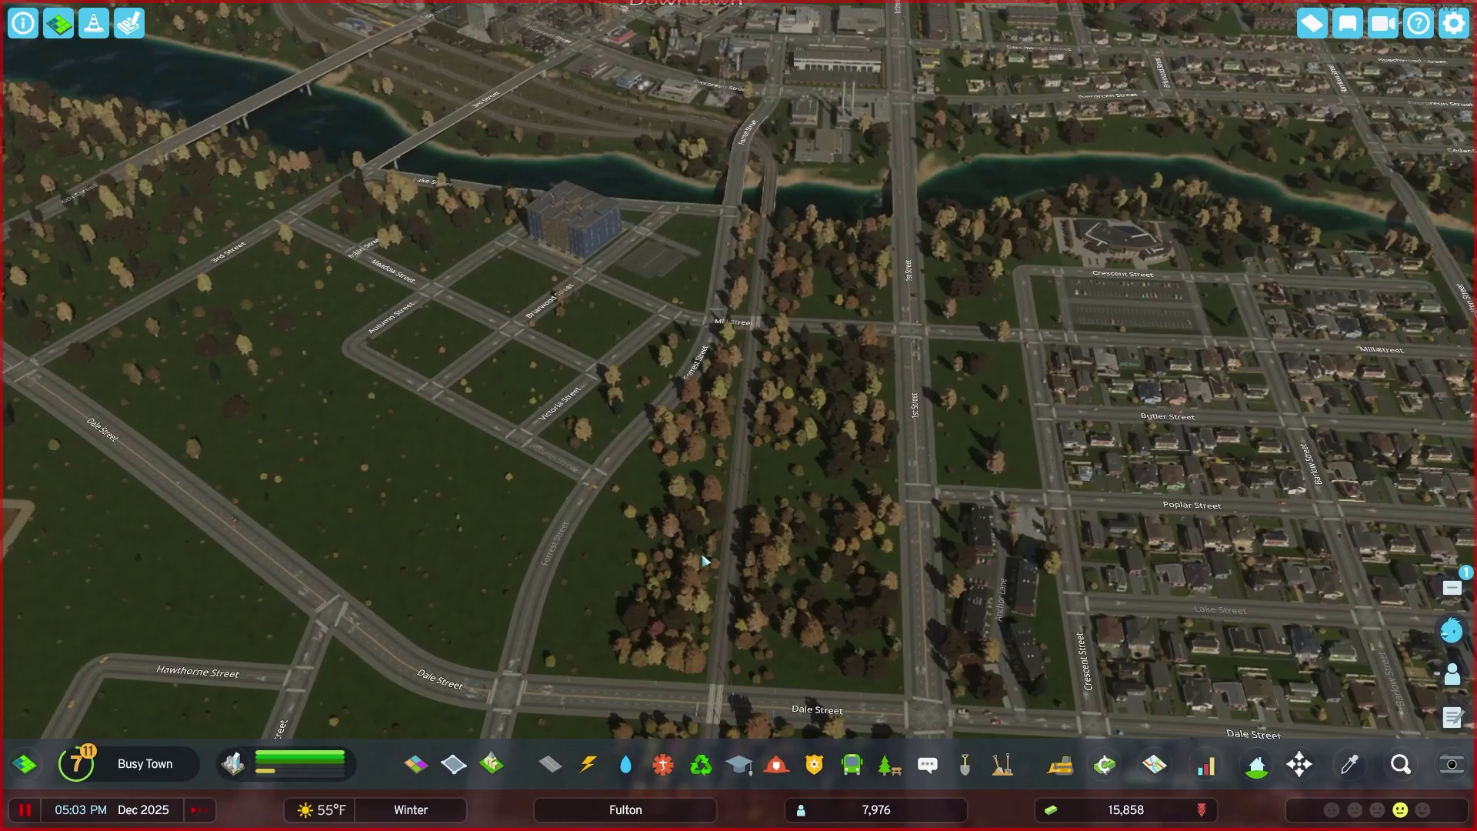
{"action": "left_click_drag", "start_coordinate": [703, 557], "coordinate": [759, 622]}
{"action": "scroll", "coordinate": [790, 565], "scroll_direction": "up", "scroll_amount": 3}
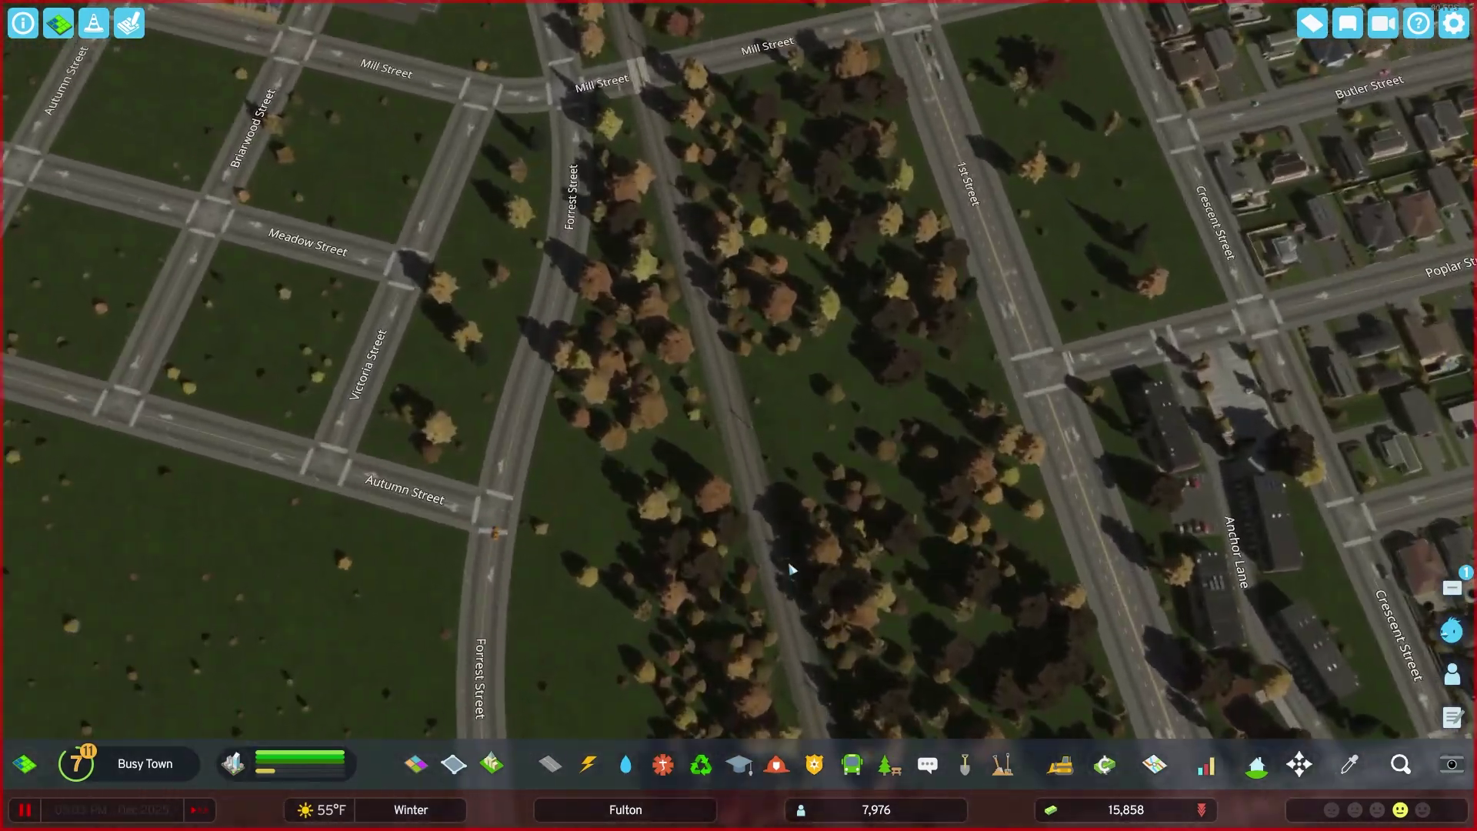
{"action": "key", "text": "q"}
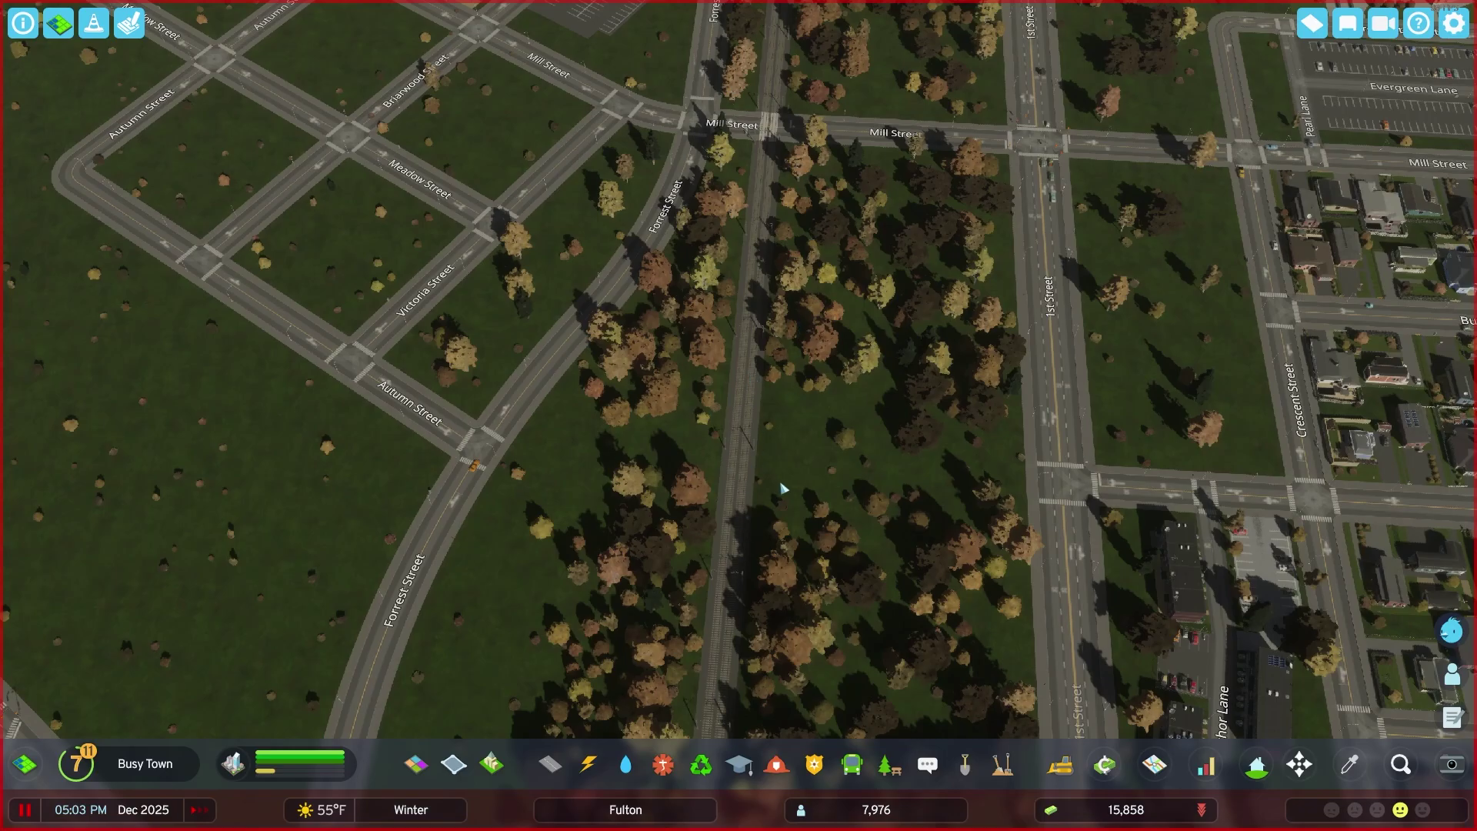
{"action": "scroll", "coordinate": [782, 489], "scroll_direction": "down", "scroll_amount": 5}
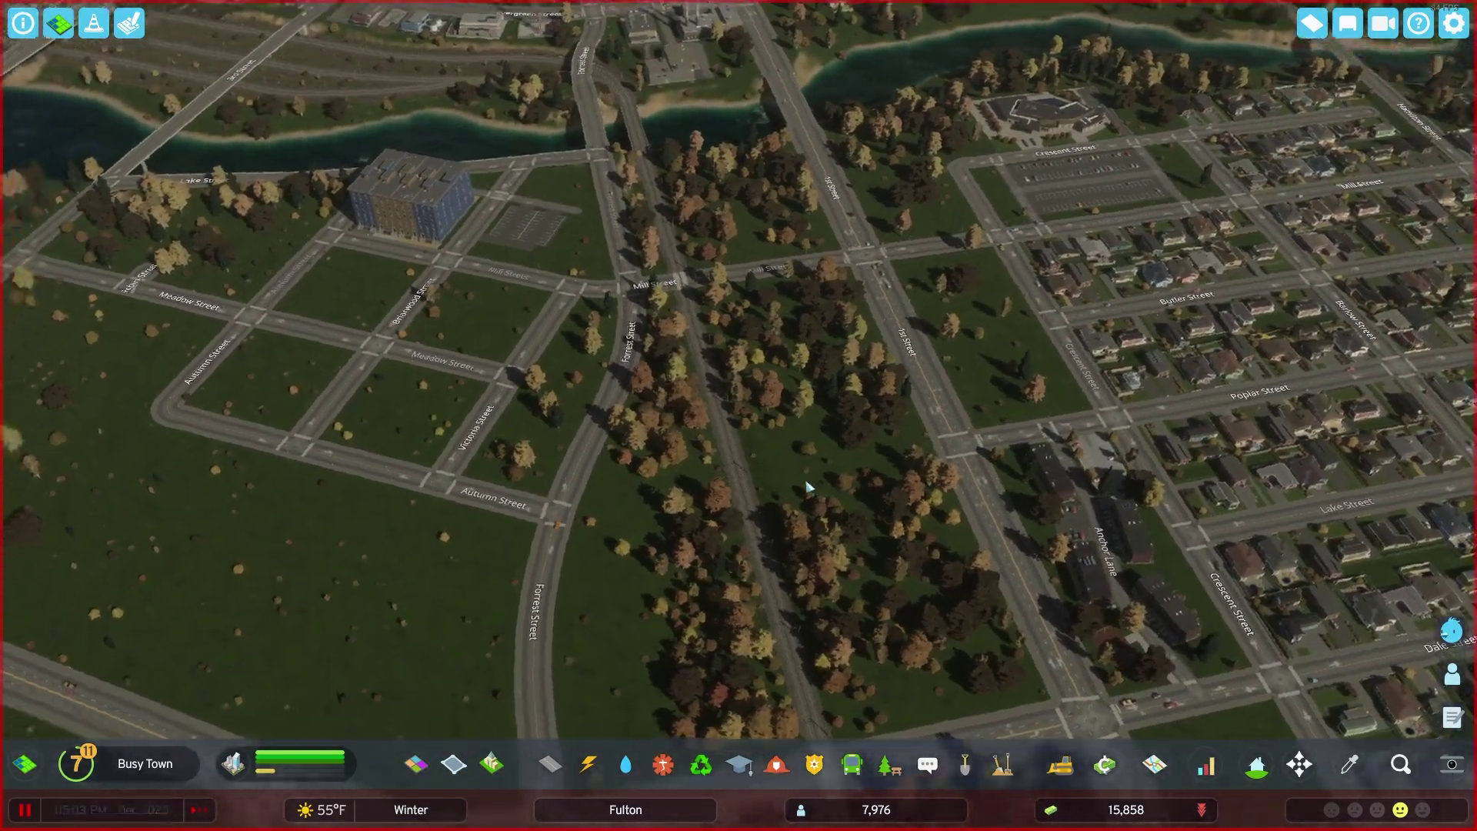
{"action": "key", "text": "q"}
{"action": "scroll", "coordinate": [786, 480], "scroll_direction": "up", "scroll_amount": 3}
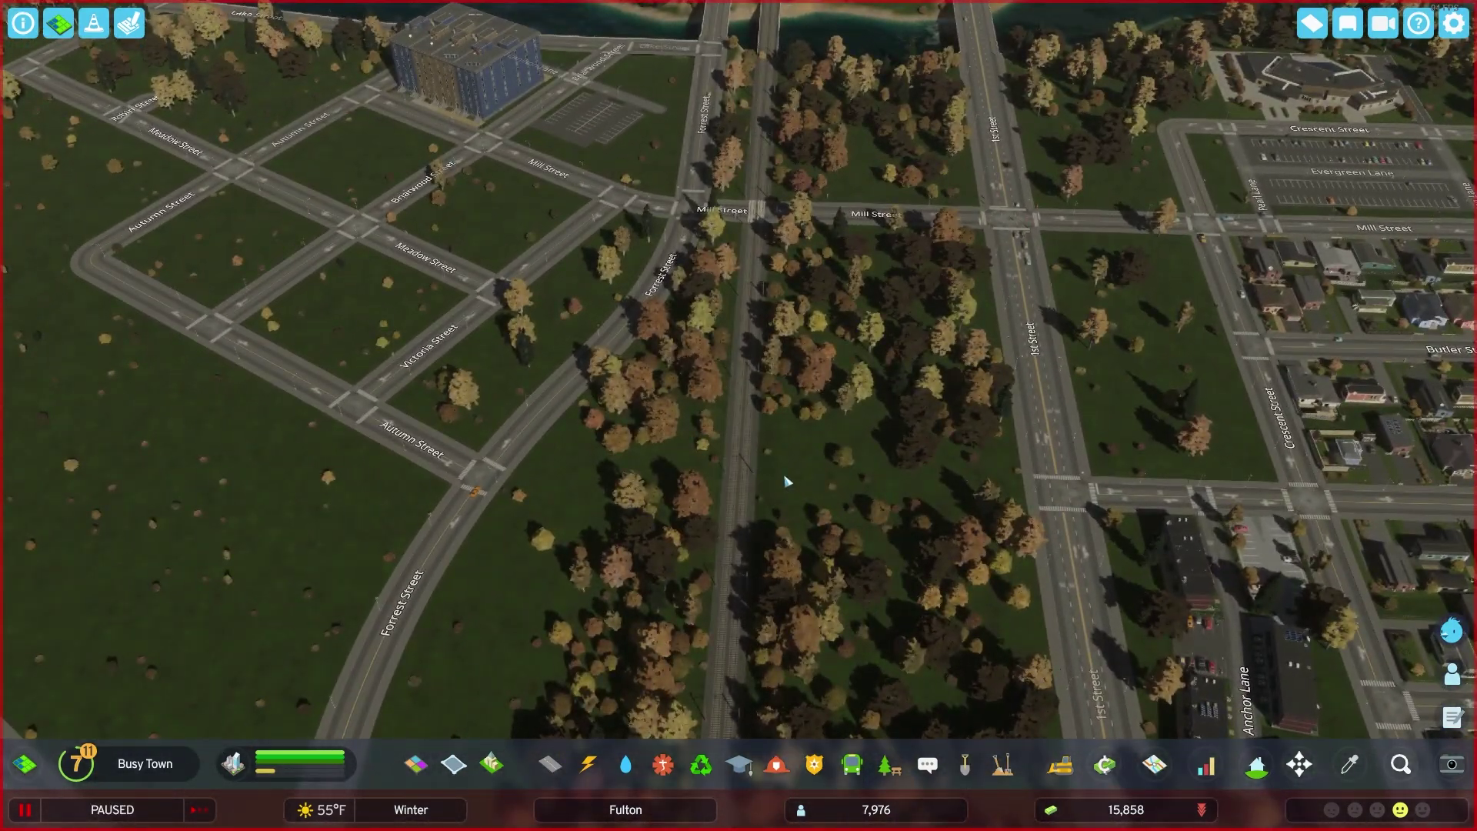
{"action": "scroll", "coordinate": [808, 518], "scroll_direction": "up", "scroll_amount": 4}
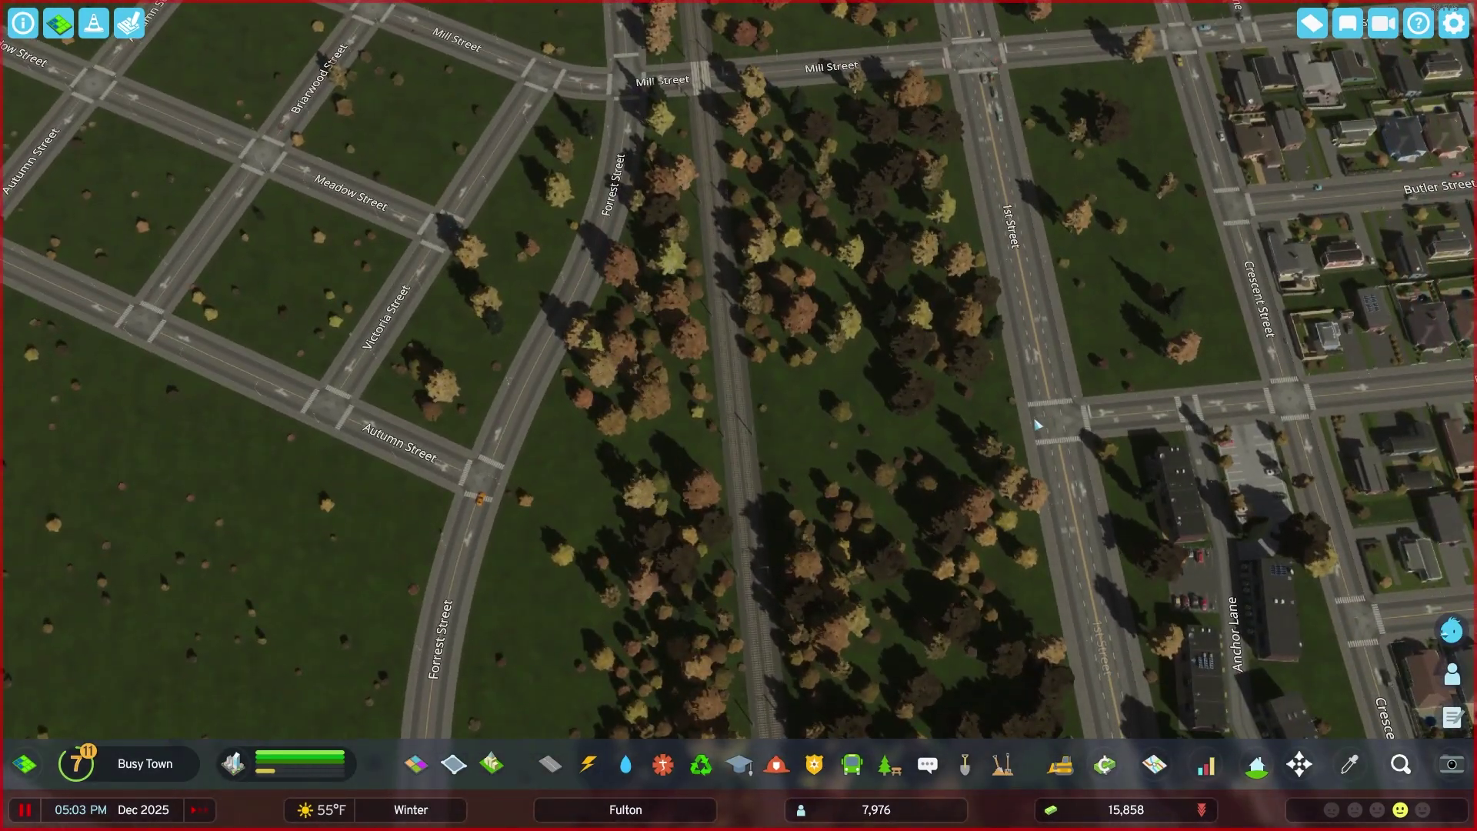
Step: Inspect the wider surroundings of the railway corridor, from the river and Downtown to Mill Street, Dale Street and the residential blocks
{"action": "scroll", "coordinate": [508, 521], "scroll_direction": "down", "scroll_amount": 6}
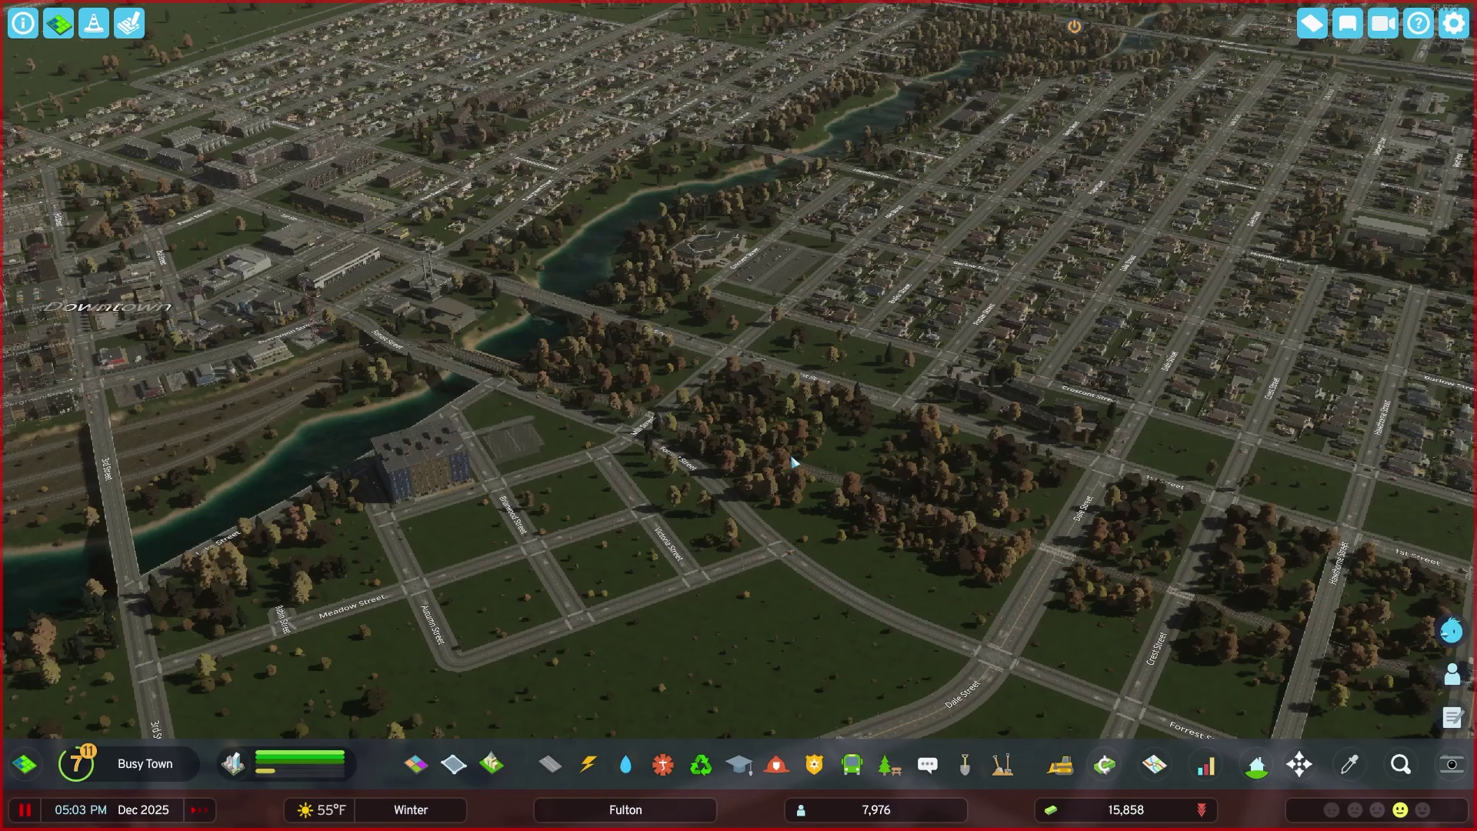
{"action": "left_click_drag", "start_coordinate": [792, 462], "coordinate": [641, 481]}
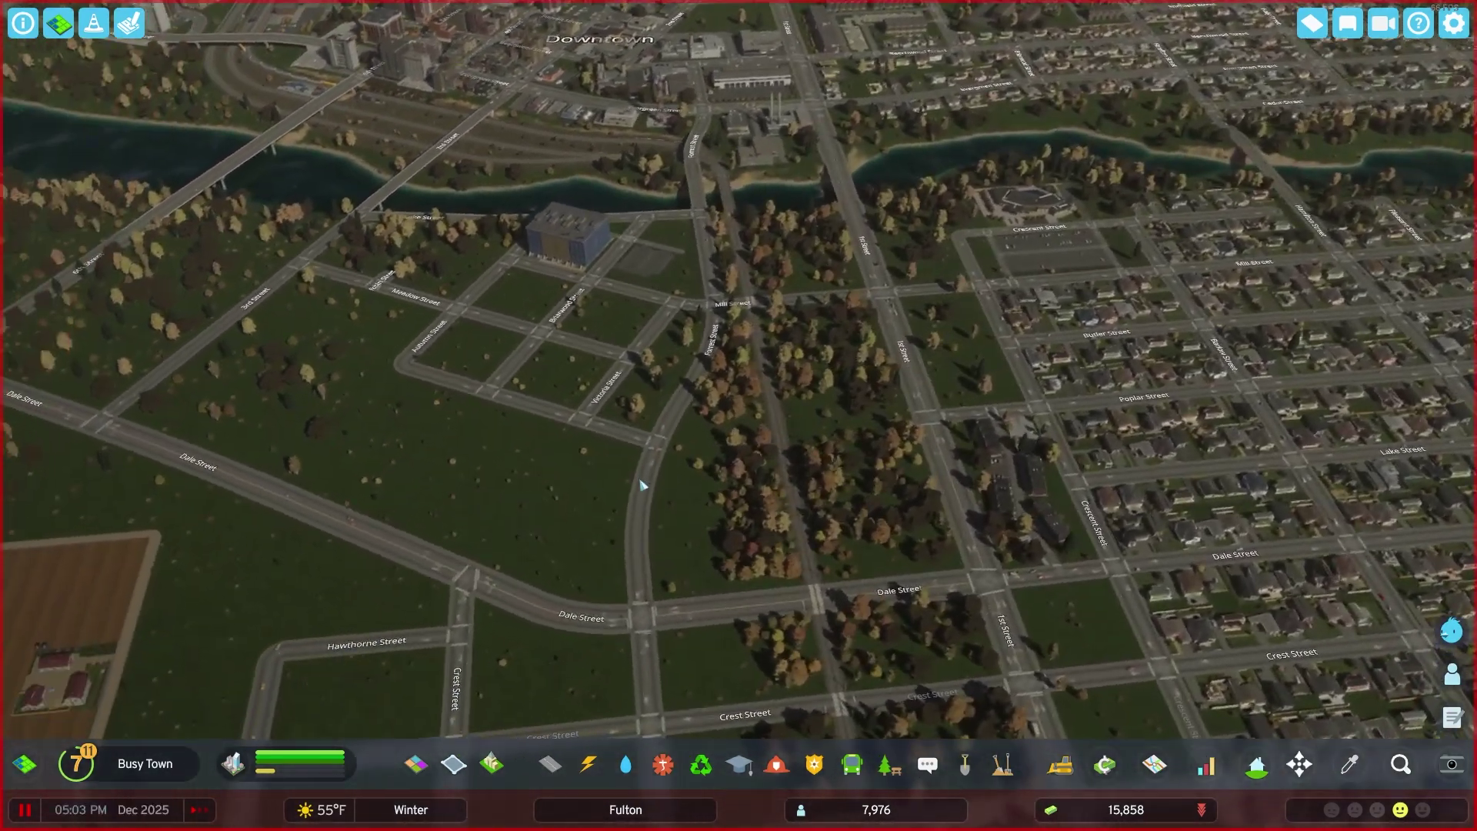
{"action": "scroll", "coordinate": [645, 485], "scroll_direction": "down", "scroll_amount": 5}
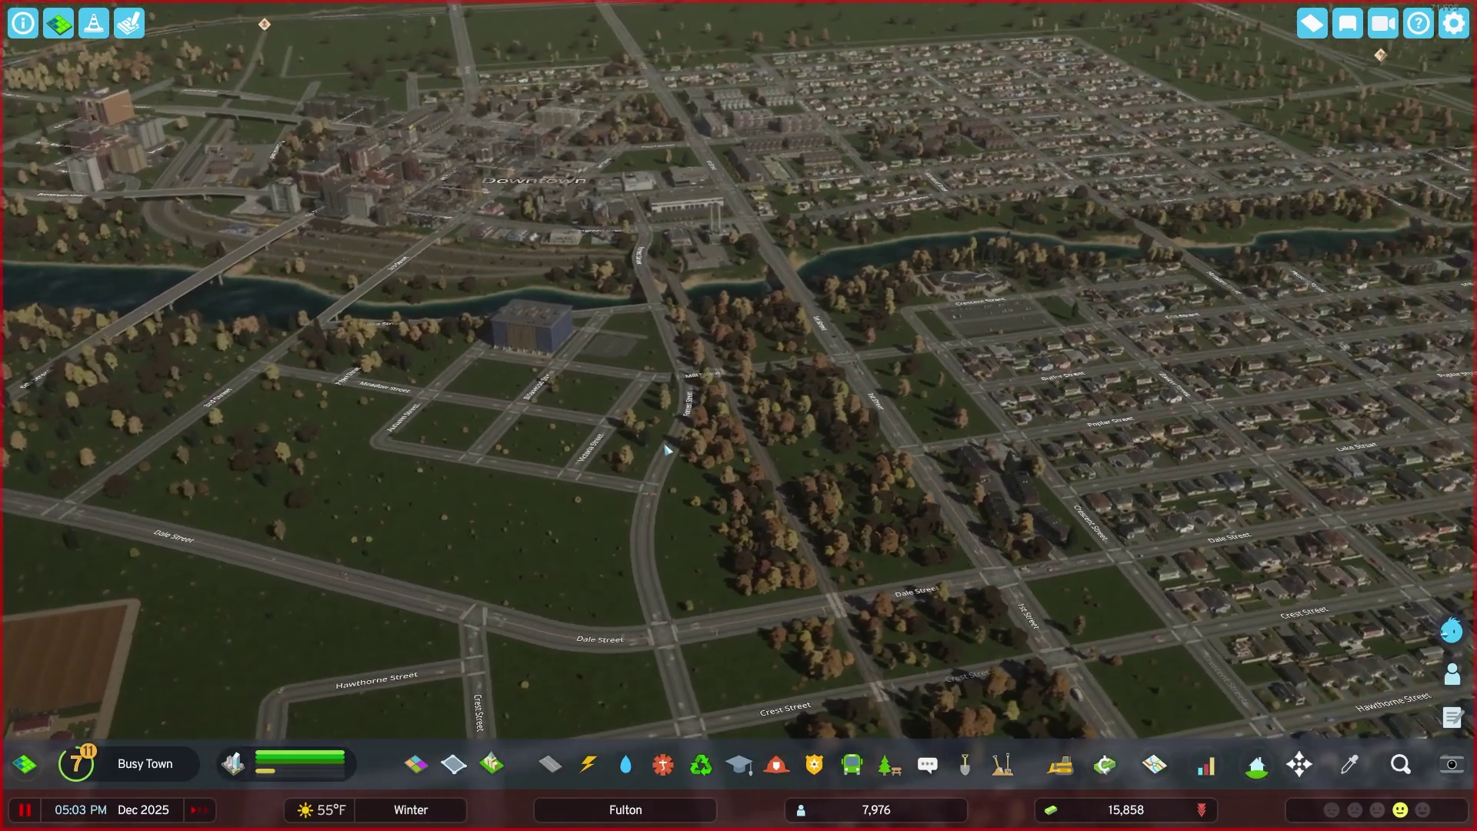
{"action": "scroll", "coordinate": [677, 451], "scroll_direction": "up", "scroll_amount": 5}
{"action": "key", "text": "space"}
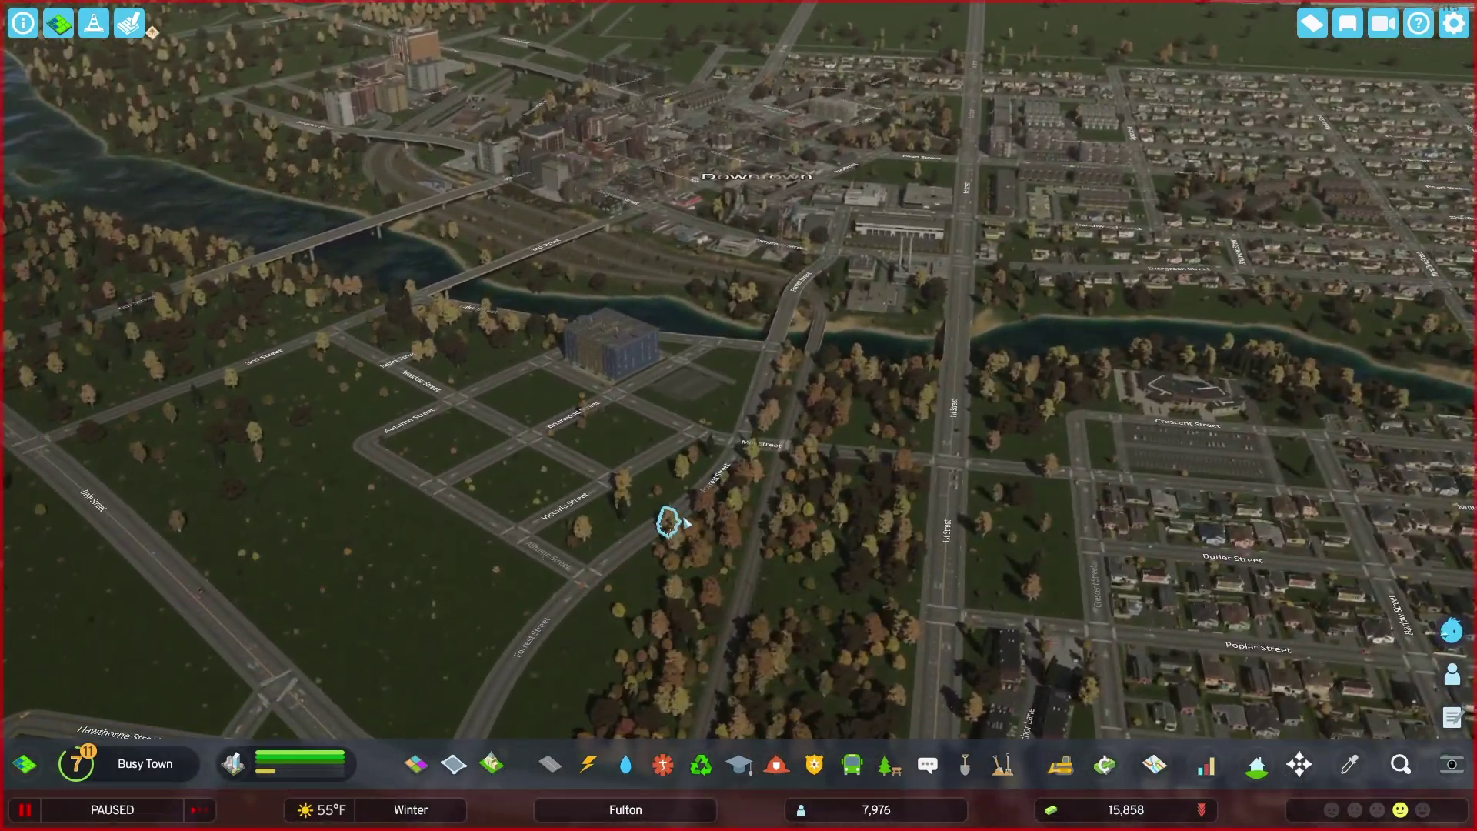
{"action": "scroll", "coordinate": [668, 521], "scroll_direction": "up", "scroll_amount": 5}
{"action": "key", "text": "space"}
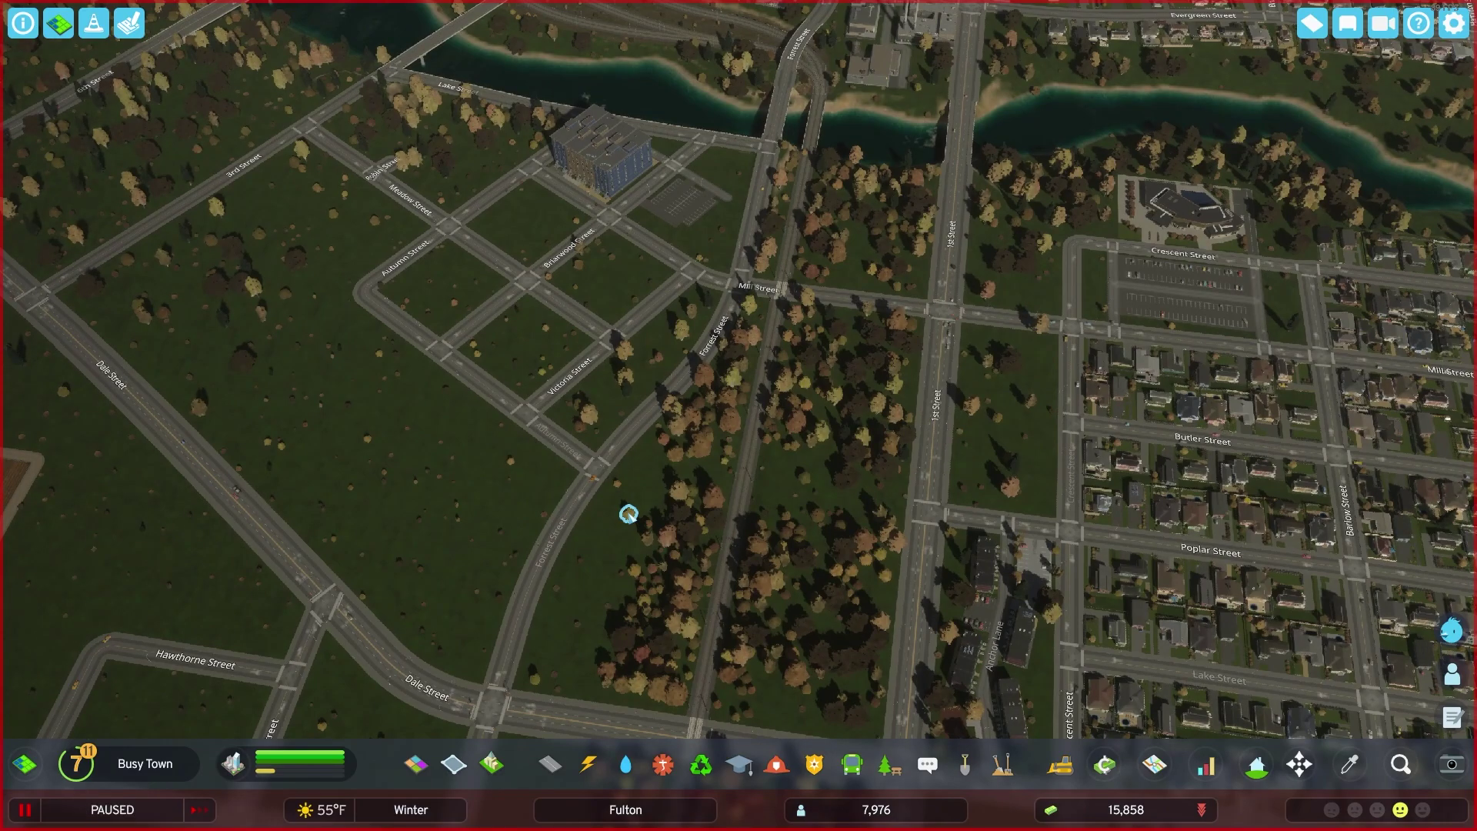
{"action": "left_click_drag", "start_coordinate": [748, 451], "coordinate": [758, 418]}
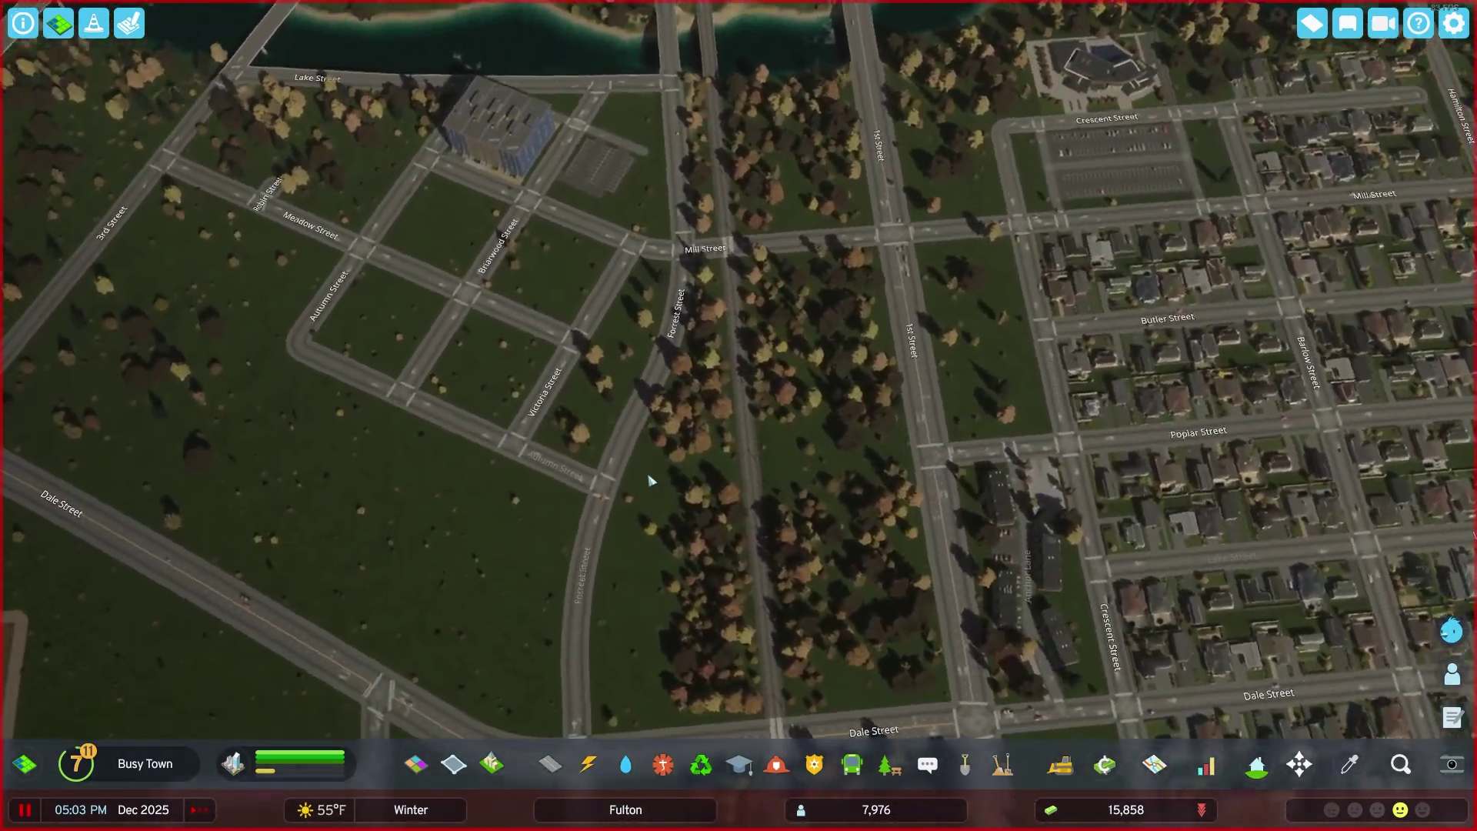
{"action": "left_click_drag", "start_coordinate": [677, 454], "coordinate": [724, 448]}
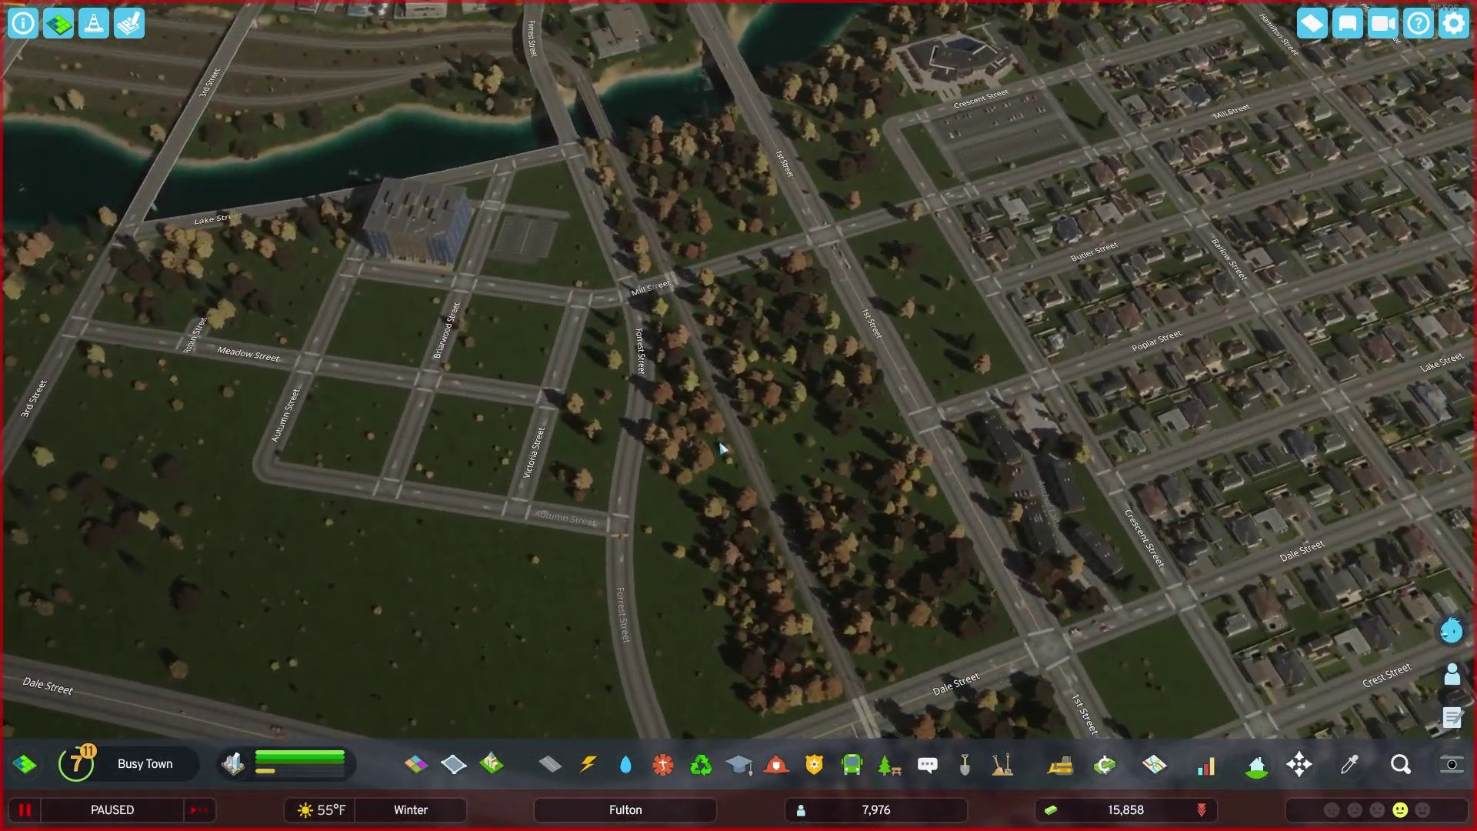
{"action": "left_click_drag", "start_coordinate": [745, 500], "coordinate": [820, 391]}
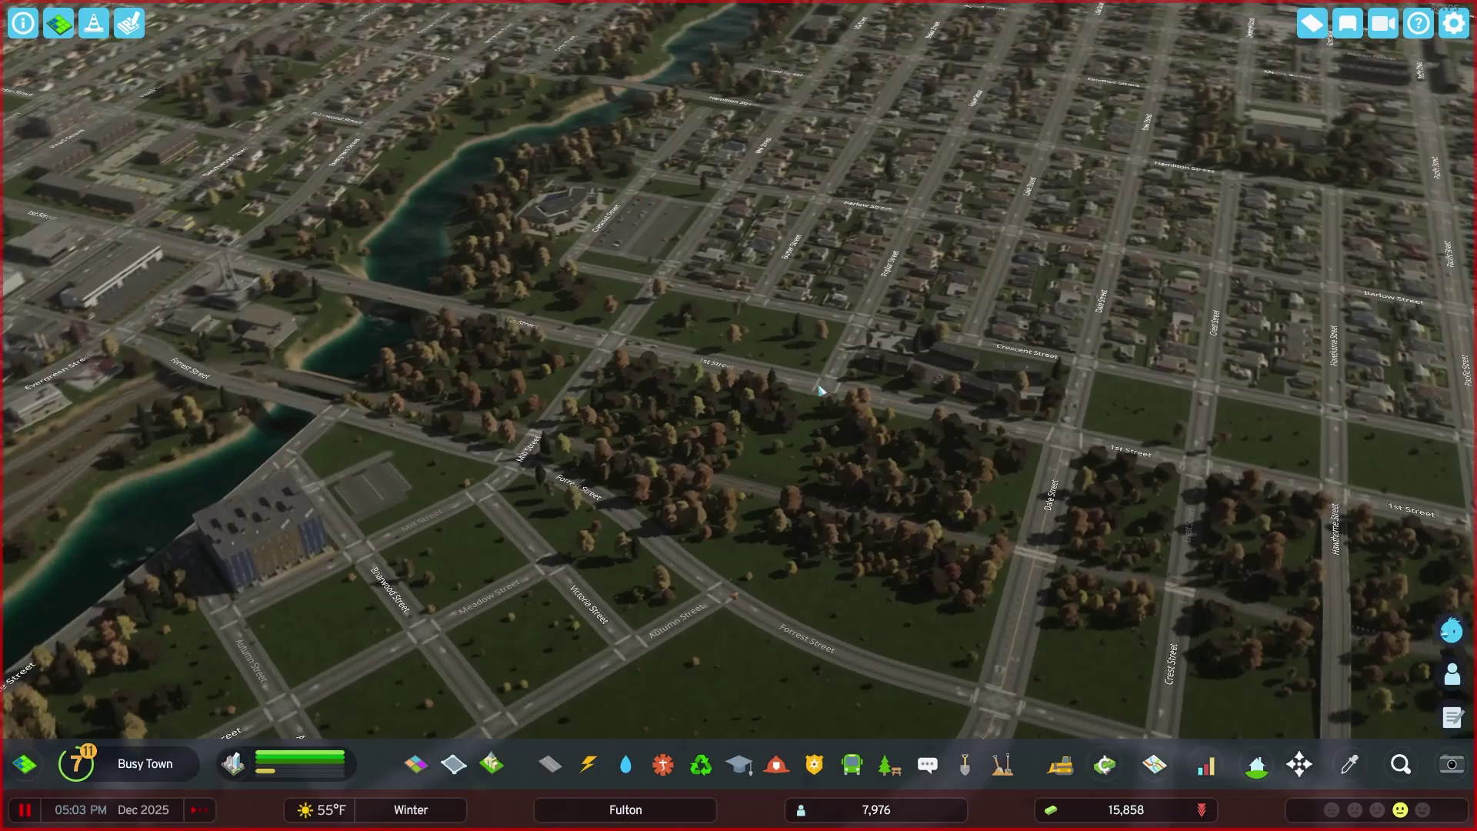
{"action": "scroll", "coordinate": [635, 416], "scroll_direction": "up", "scroll_amount": 3}
{"action": "left_click_drag", "start_coordinate": [635, 415], "coordinate": [740, 530]}
{"action": "scroll", "coordinate": [778, 508], "scroll_direction": "down", "scroll_amount": 1}
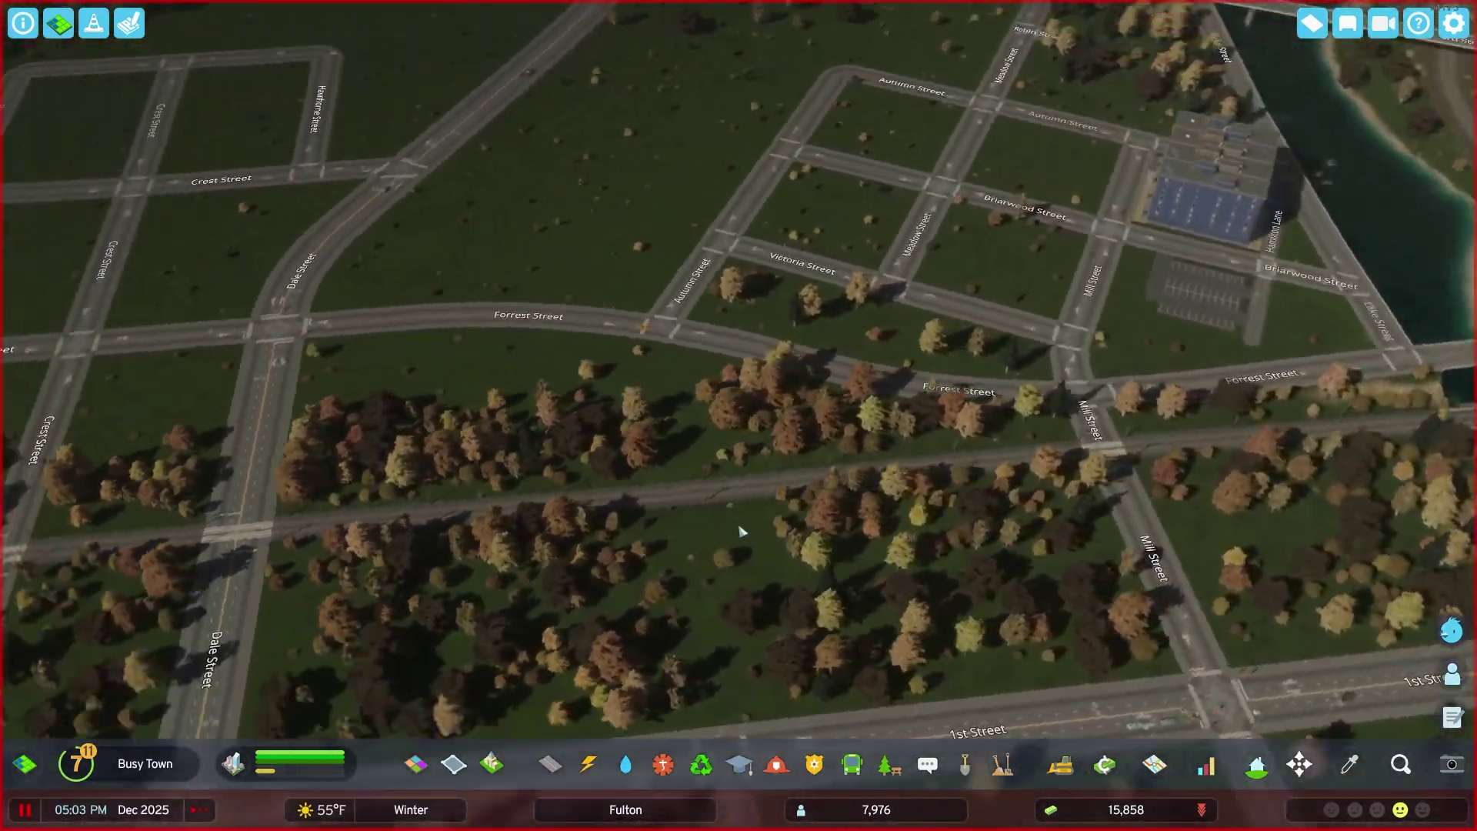
{"action": "key", "text": "q"}
{"action": "key", "text": "space"}
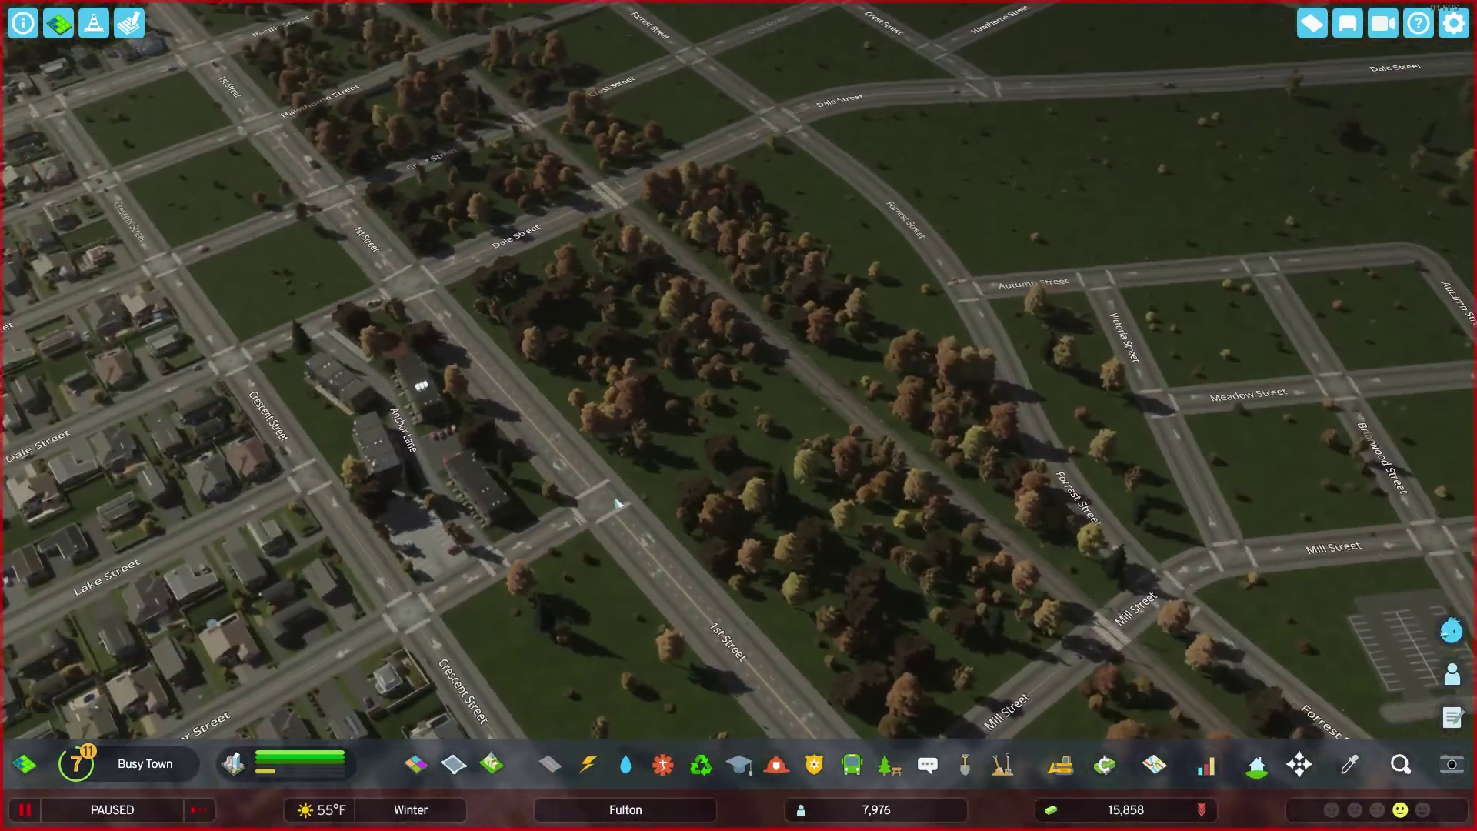
{"action": "left_click_drag", "start_coordinate": [607, 499], "coordinate": [1142, 410]}
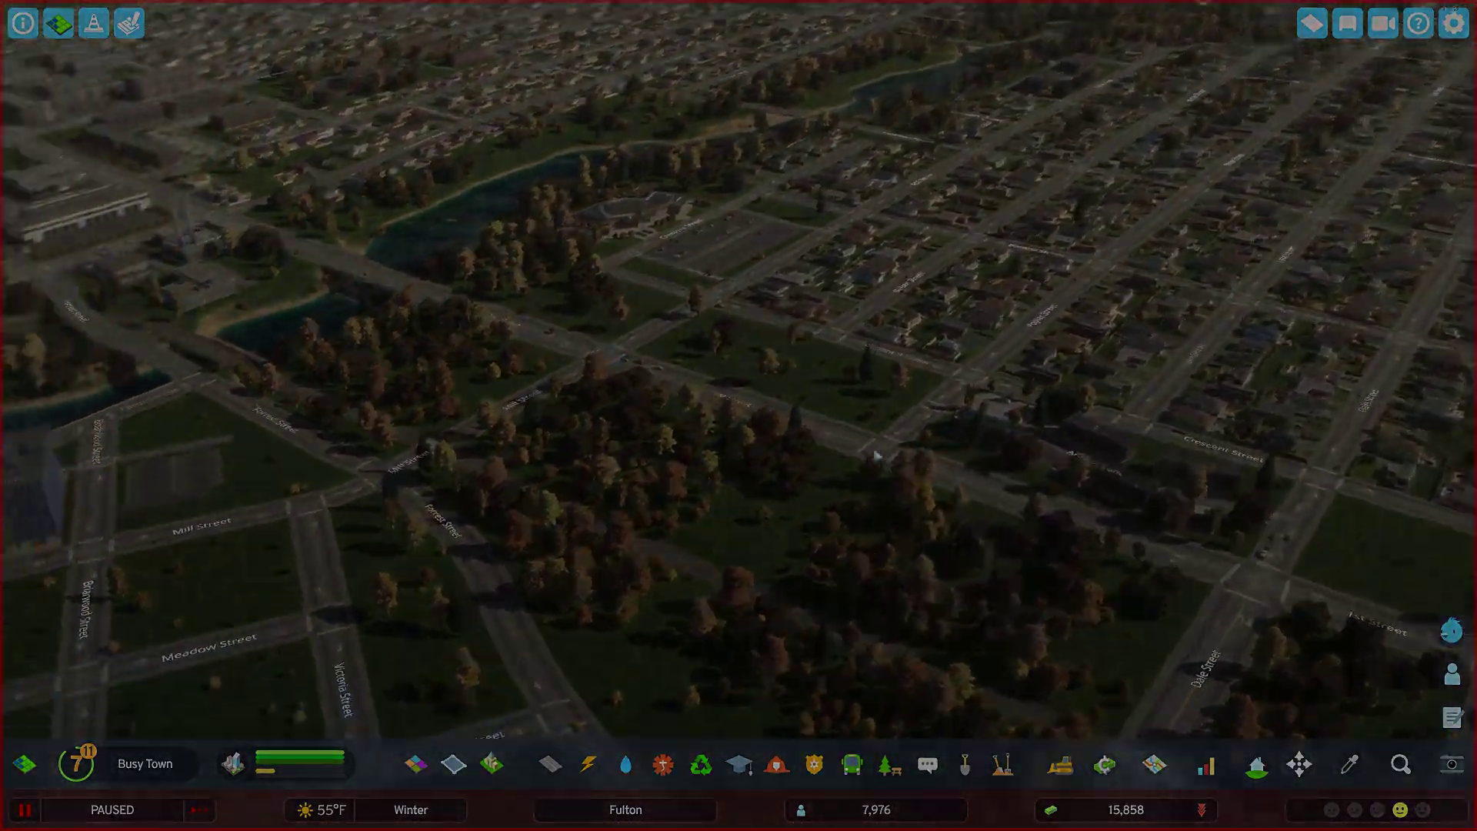